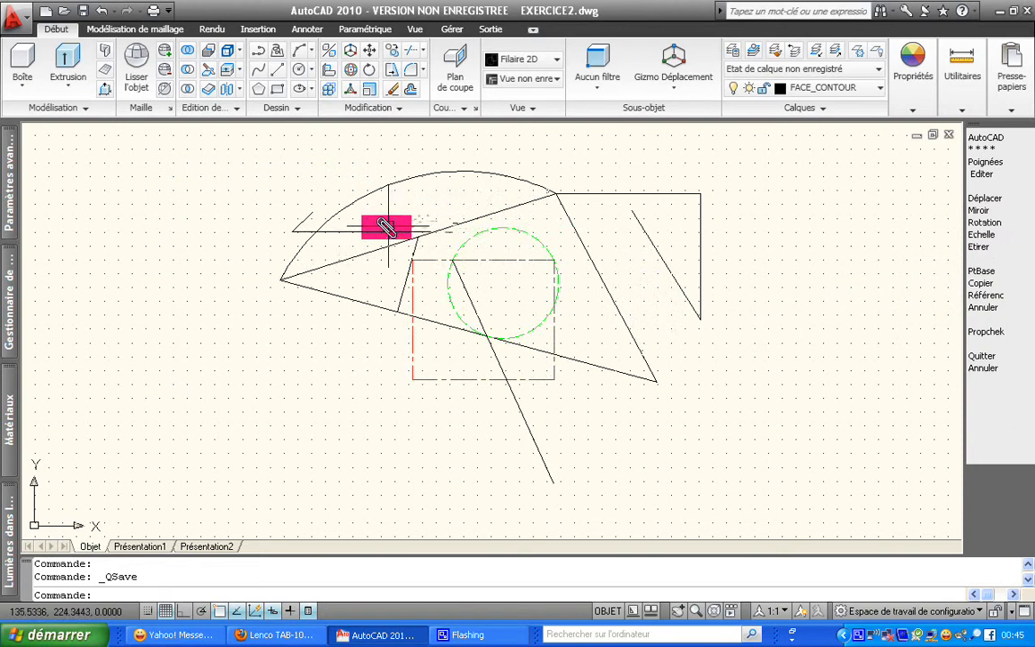
# Step: Delete the arc that spans the upper side of the triangle
pyautogui.moveTo(387, 232)
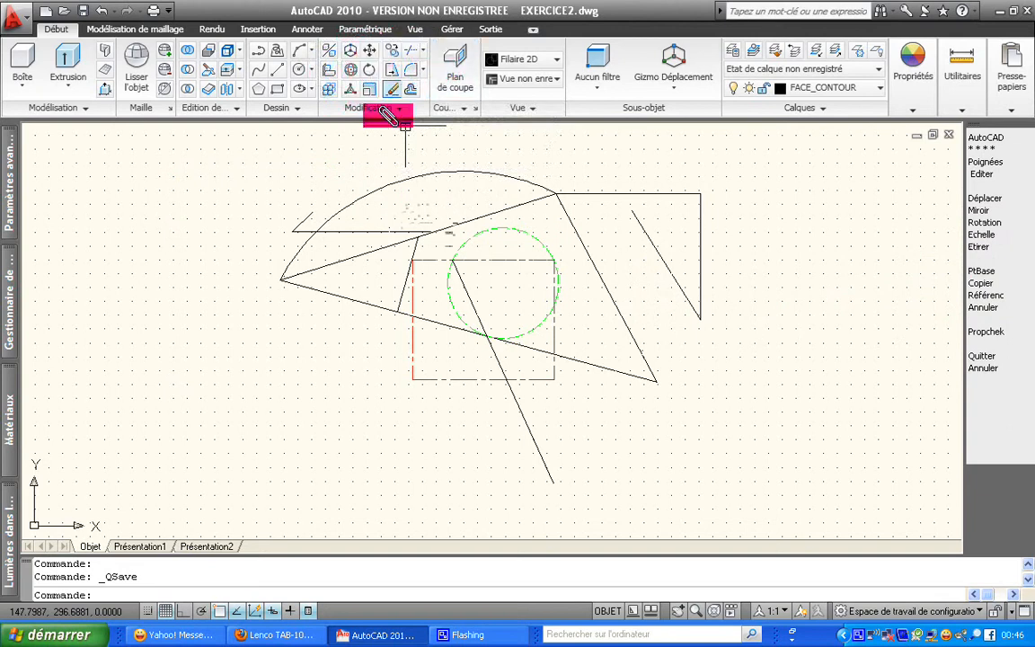
pyautogui.click(406, 172)
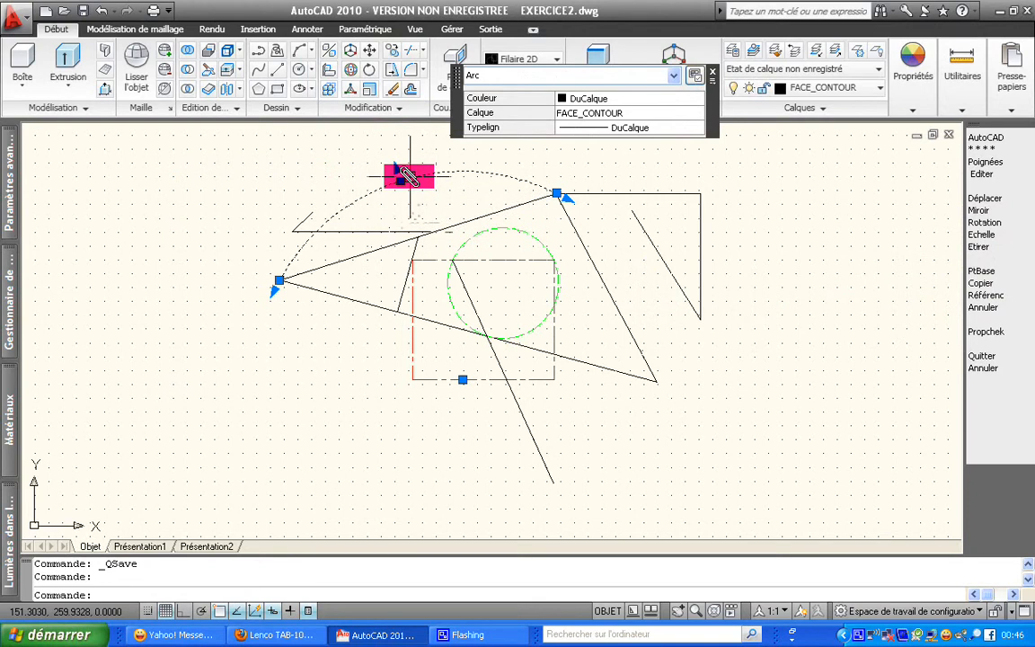
pyautogui.press('Delete')
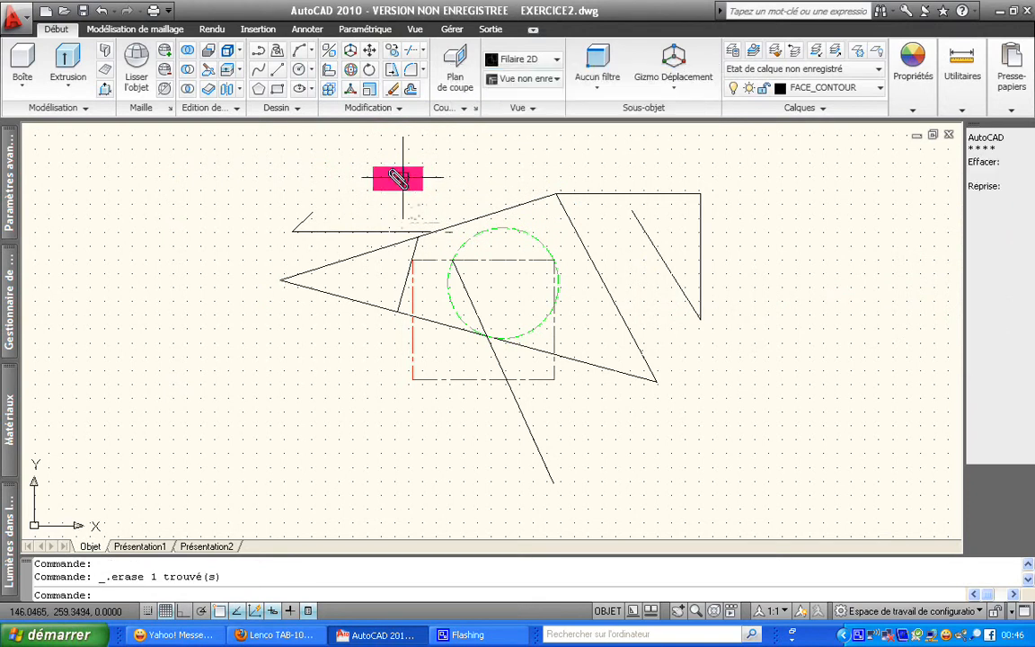
# Step: Erase the six short construction lines around the triangle and the long diagonal line crossing the circle and rectangle
pyautogui.click(350, 232)
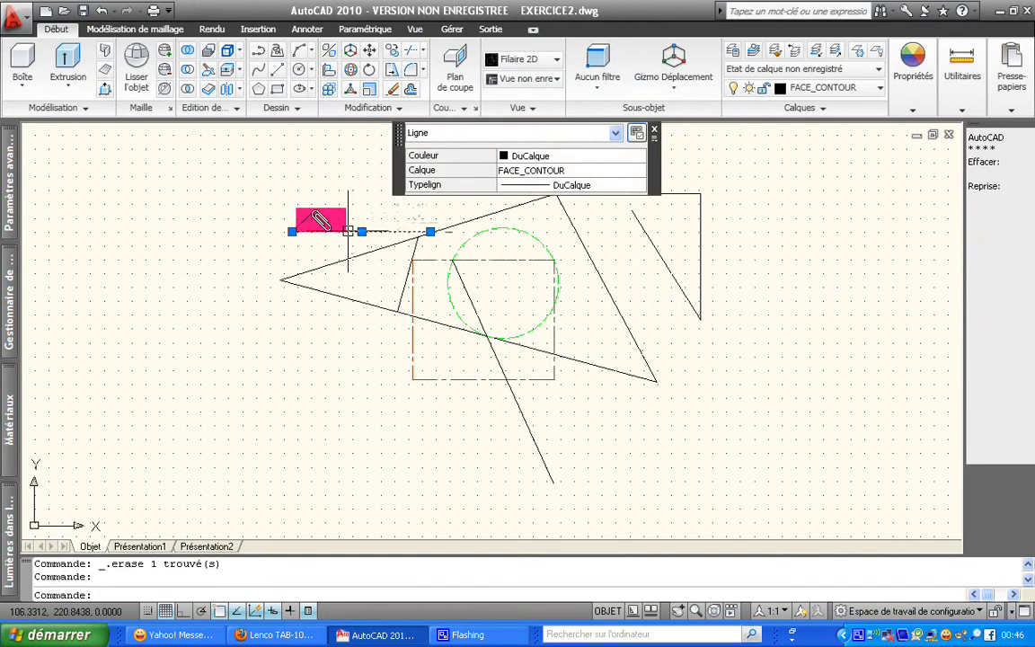
pyautogui.click(300, 221)
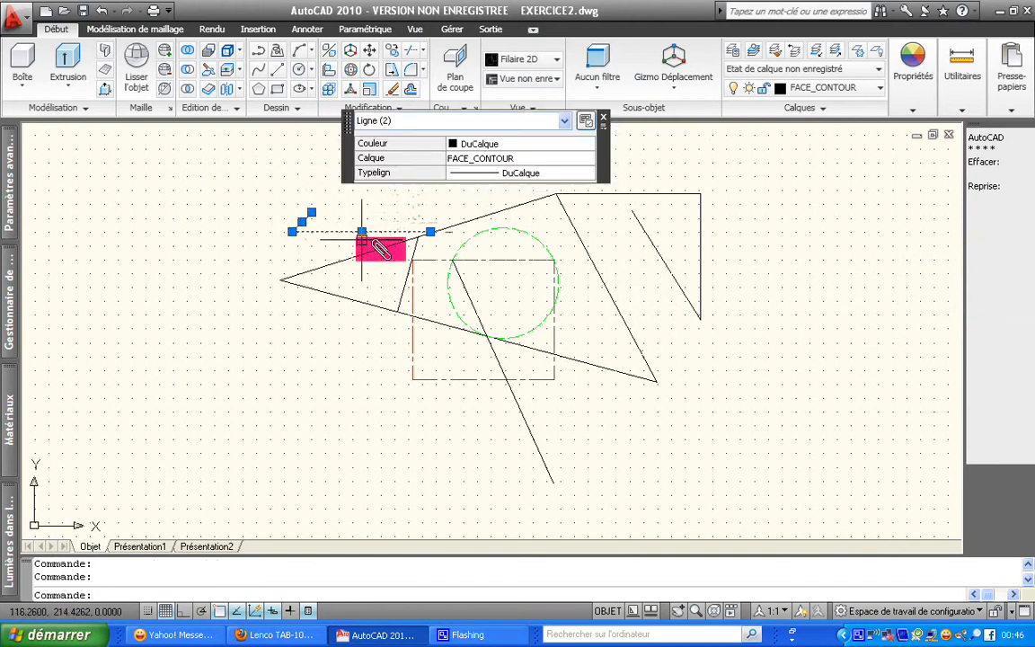
pyautogui.click(405, 274)
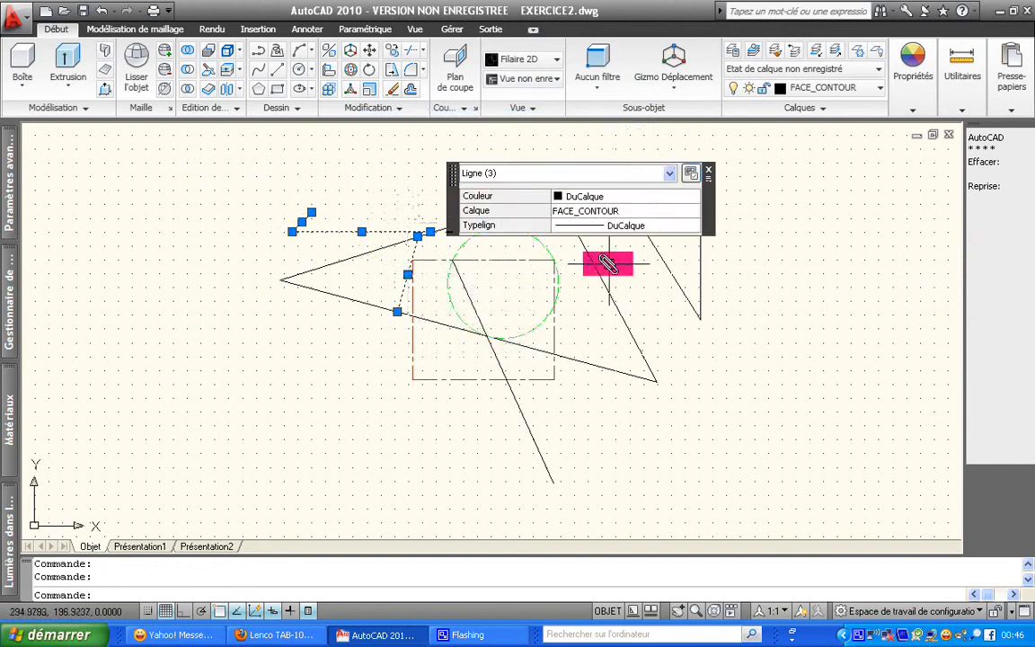
pyautogui.click(660, 261)
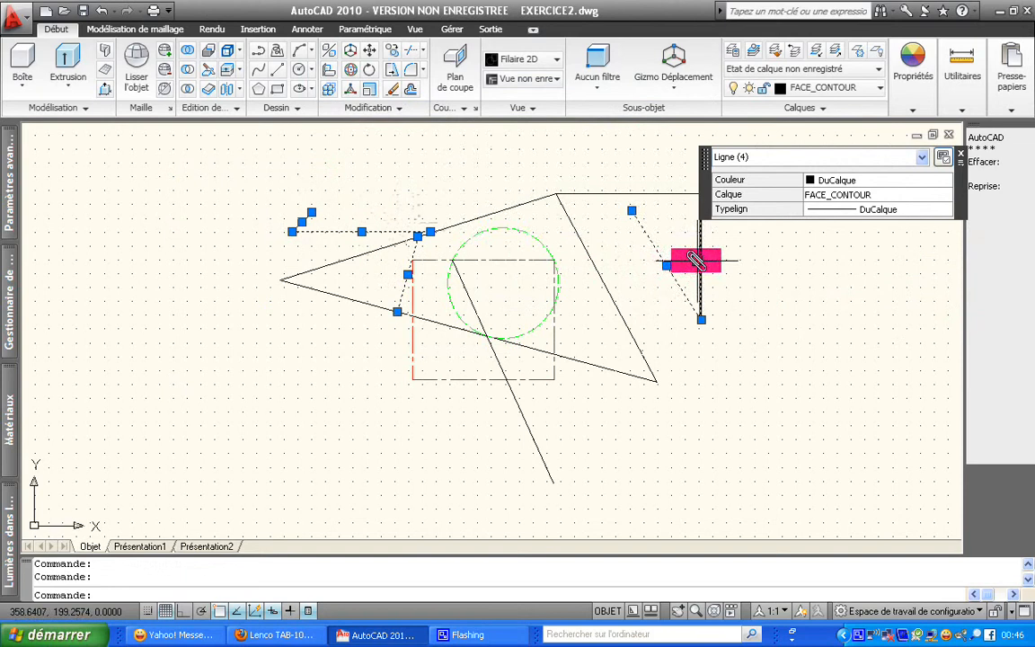
pyautogui.click(697, 261)
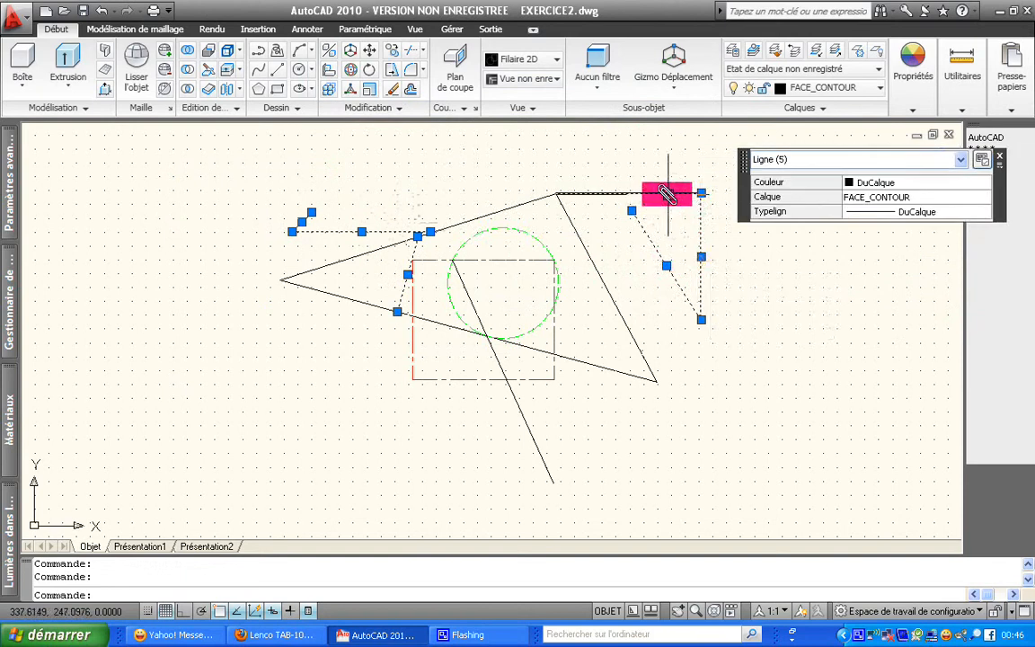
pyautogui.click(667, 194)
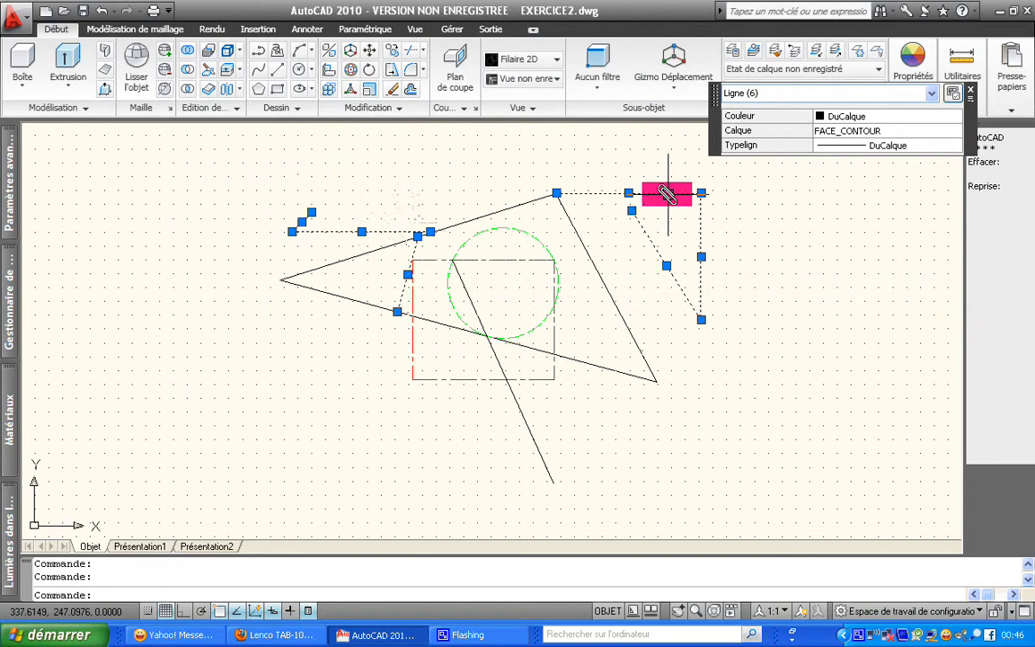
pyautogui.press('Delete')
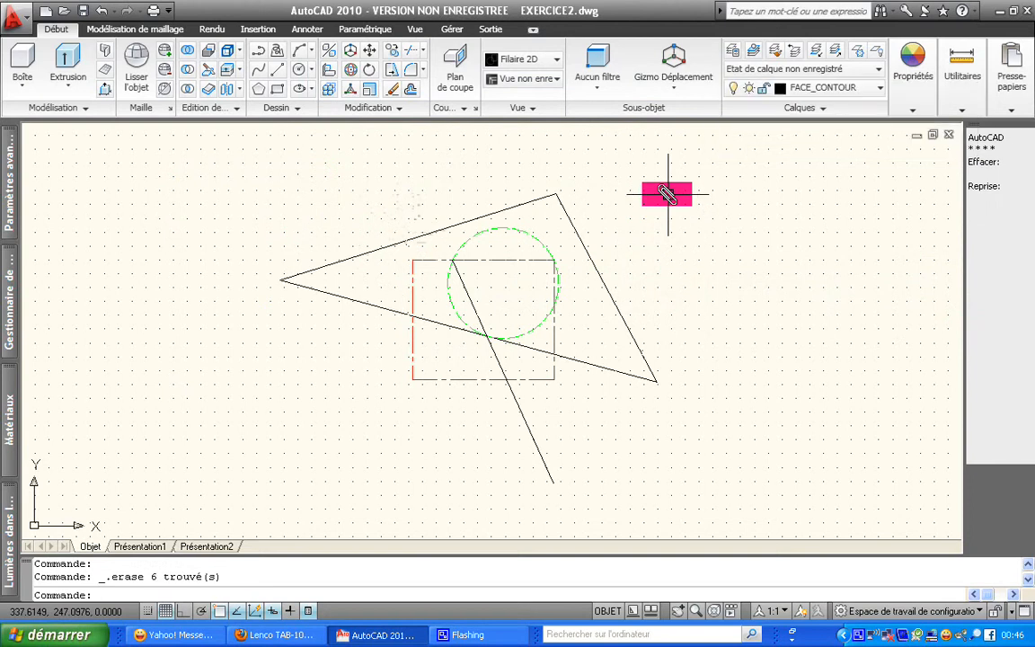
pyautogui.click(527, 420)
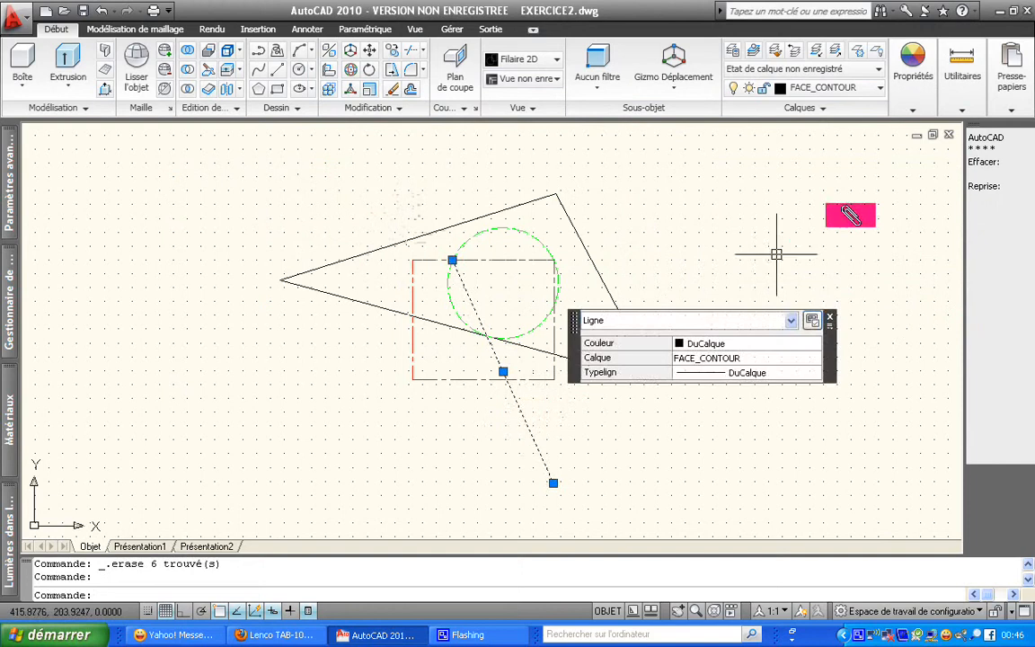
pyautogui.click(981, 162)
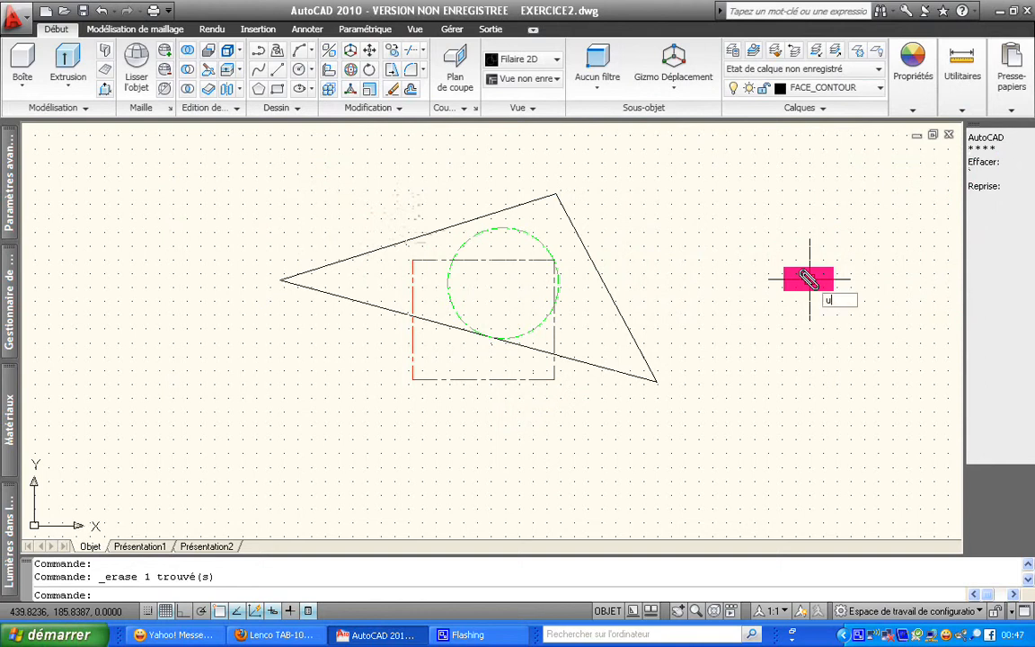
# Step: Undo the last two line erasures and run OOPS to bring back the last erased objects
pyautogui.press('Return')
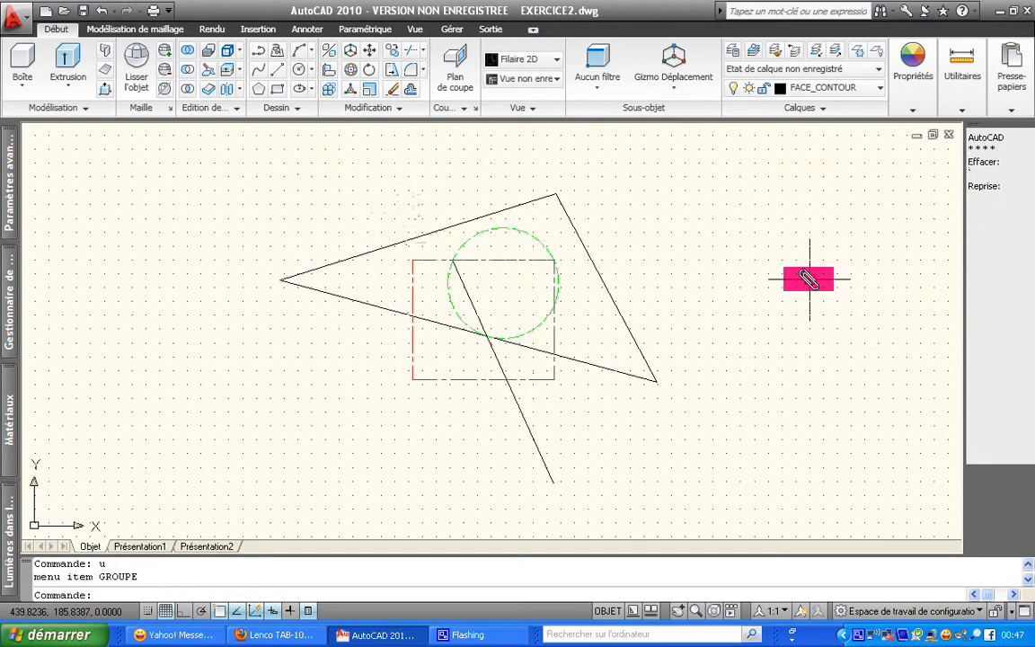
pyautogui.write('u')
pyautogui.press('Return')
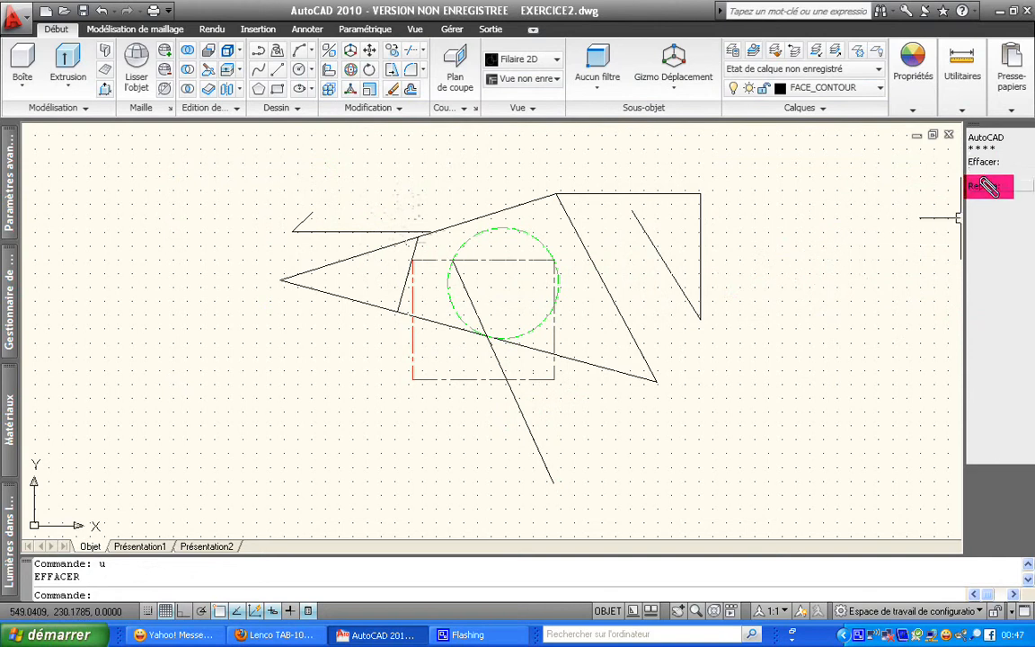
pyautogui.click(988, 186)
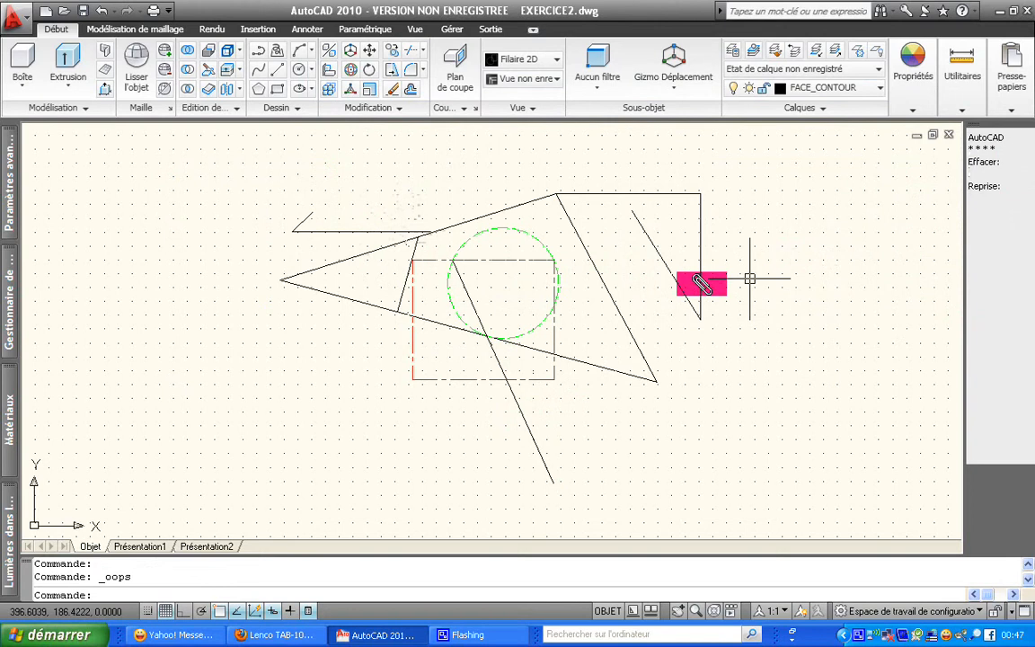
# Step: Erase all seven construction lines around and across the triangle in one selection, and undo that erasure
pyautogui.click(675, 279)
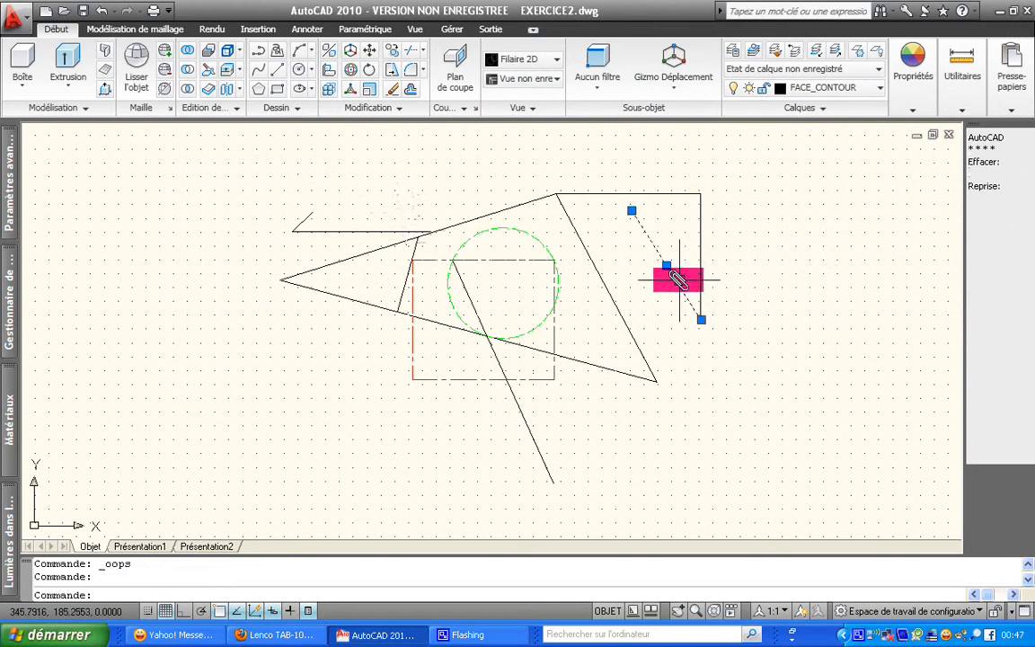
pyautogui.click(701, 271)
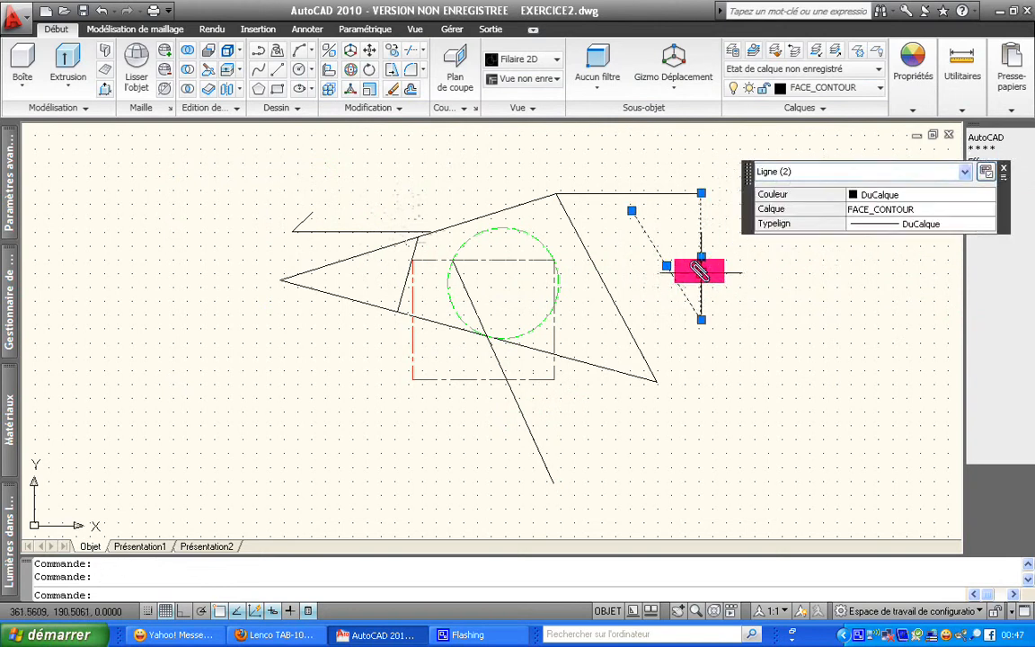
pyautogui.click(593, 193)
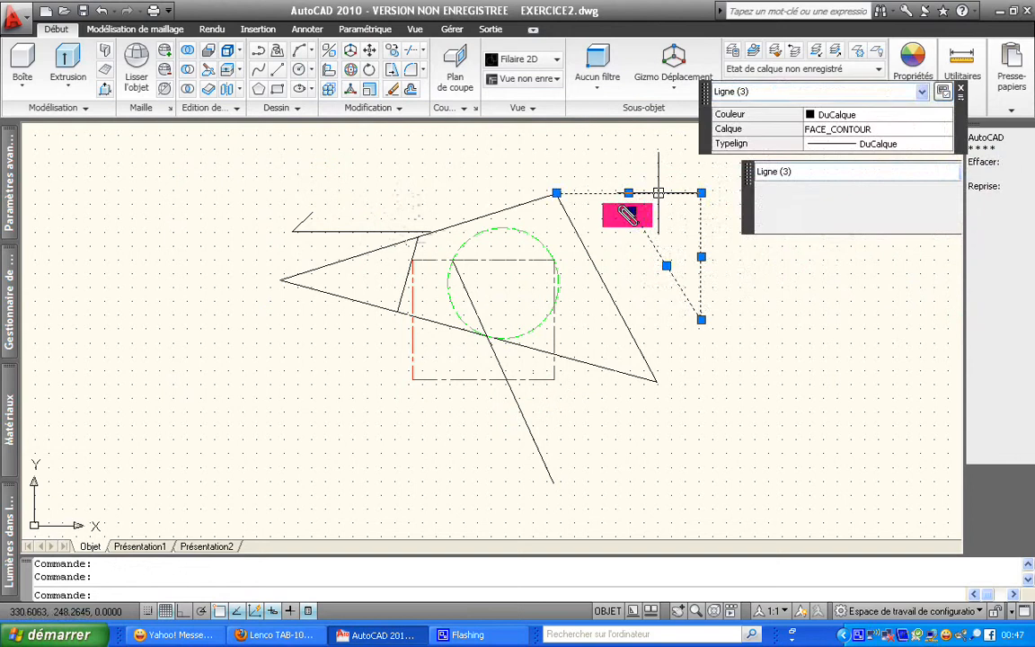
pyautogui.click(501, 361)
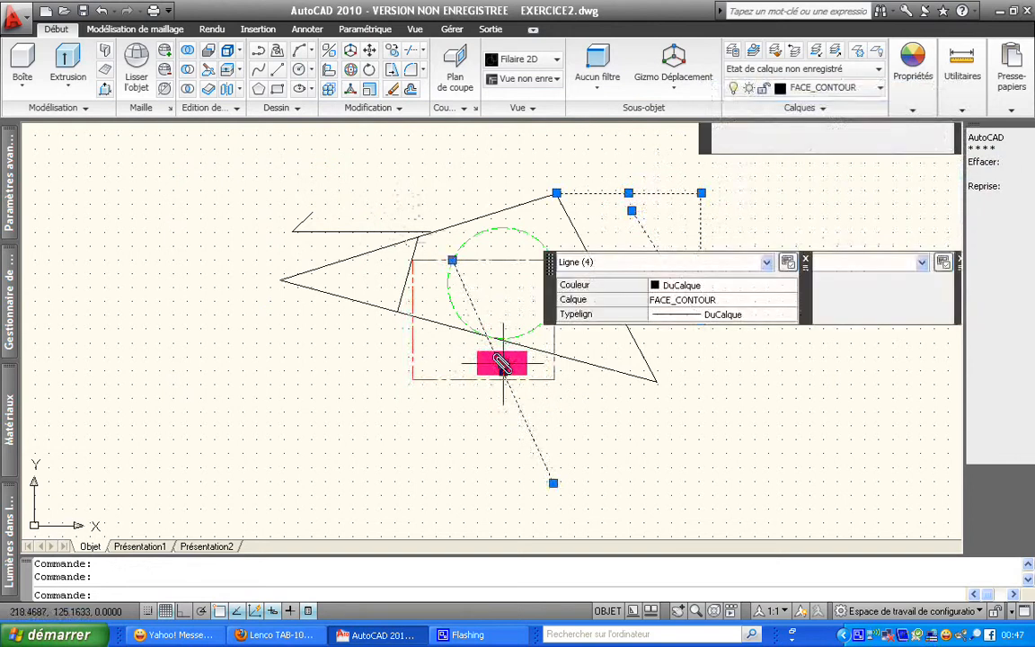
pyautogui.click(402, 294)
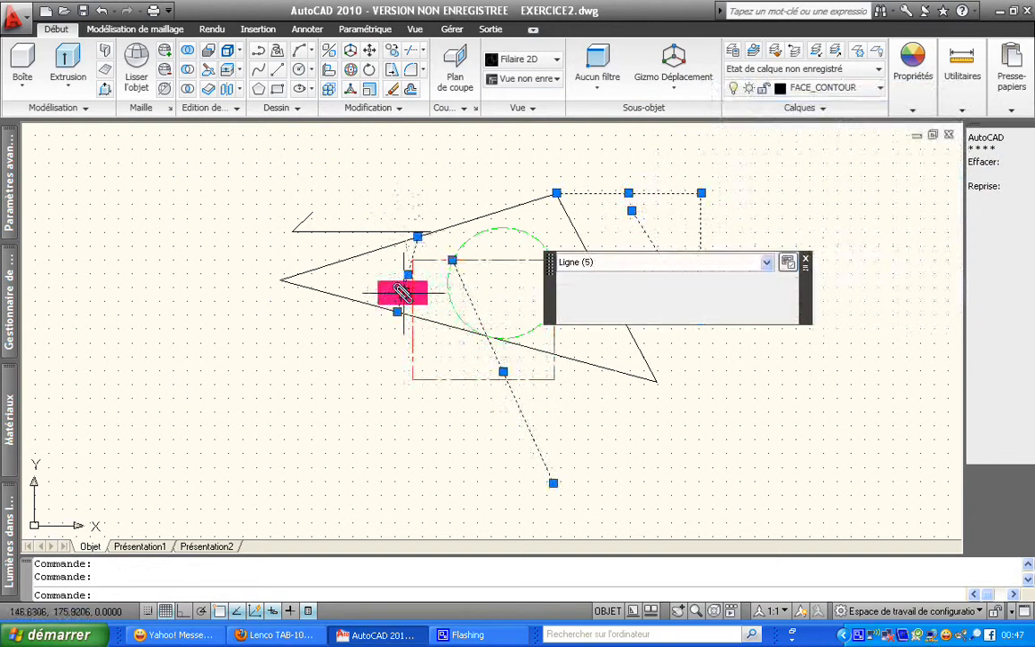
pyautogui.click(377, 230)
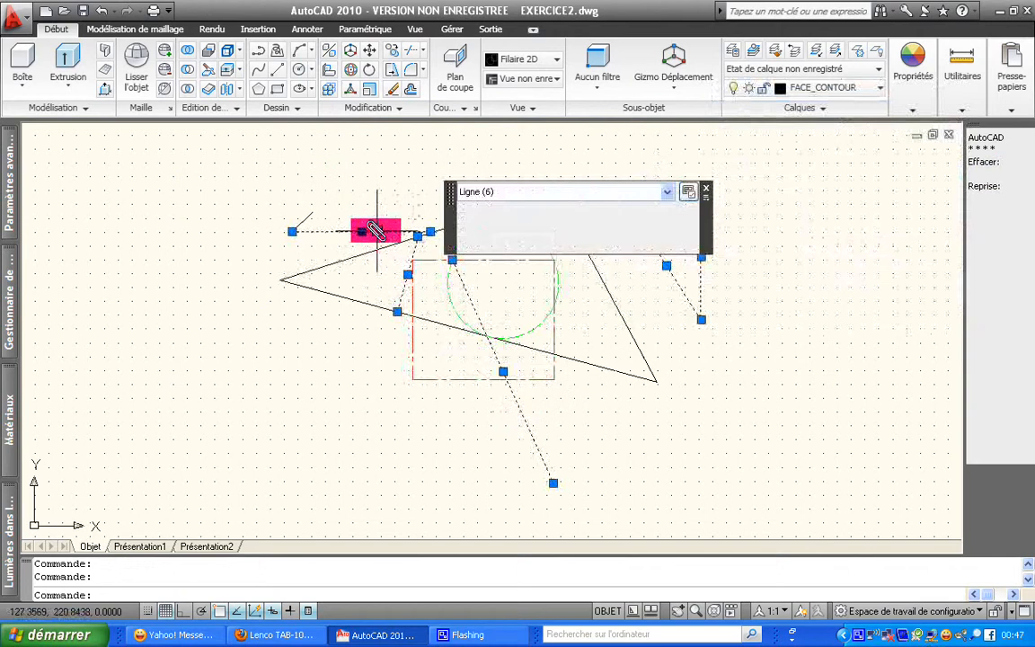
pyautogui.click(305, 222)
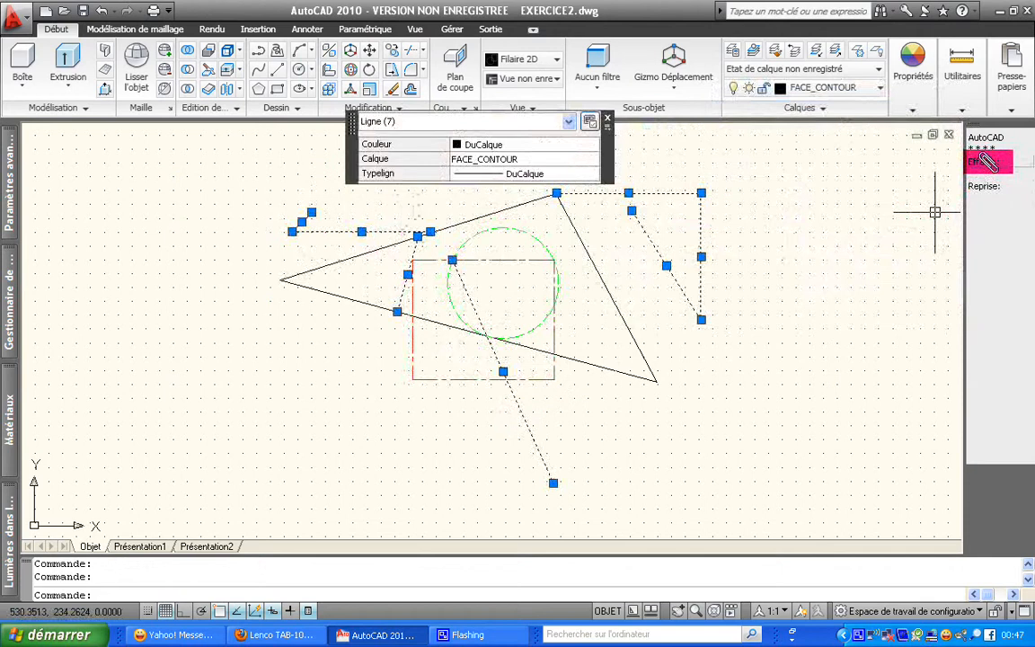
pyautogui.press('Delete')
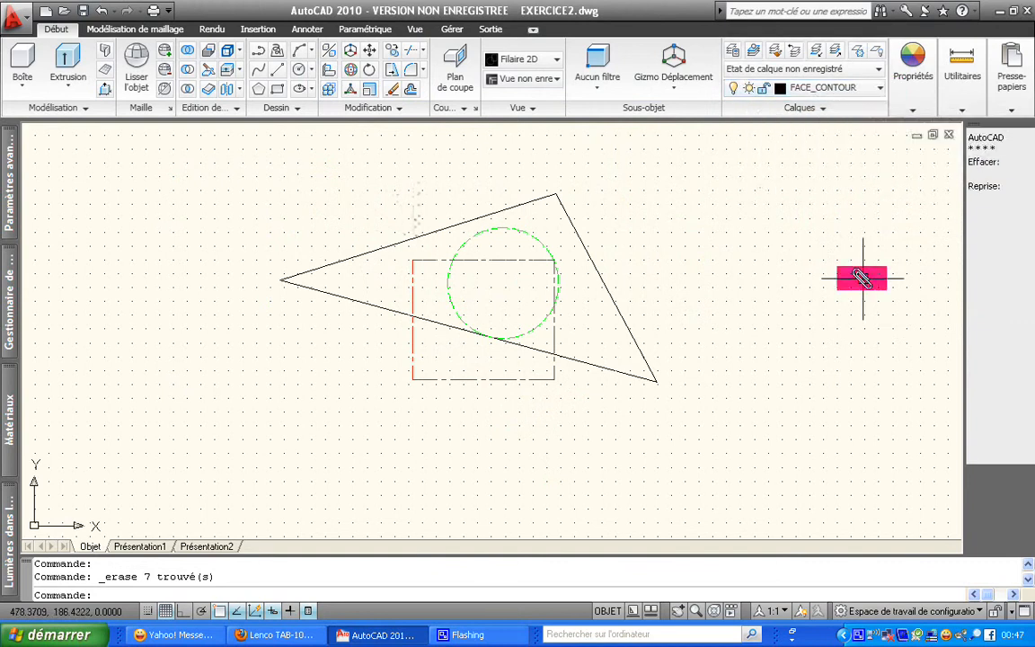
pyautogui.write('u')
pyautogui.press('Return')
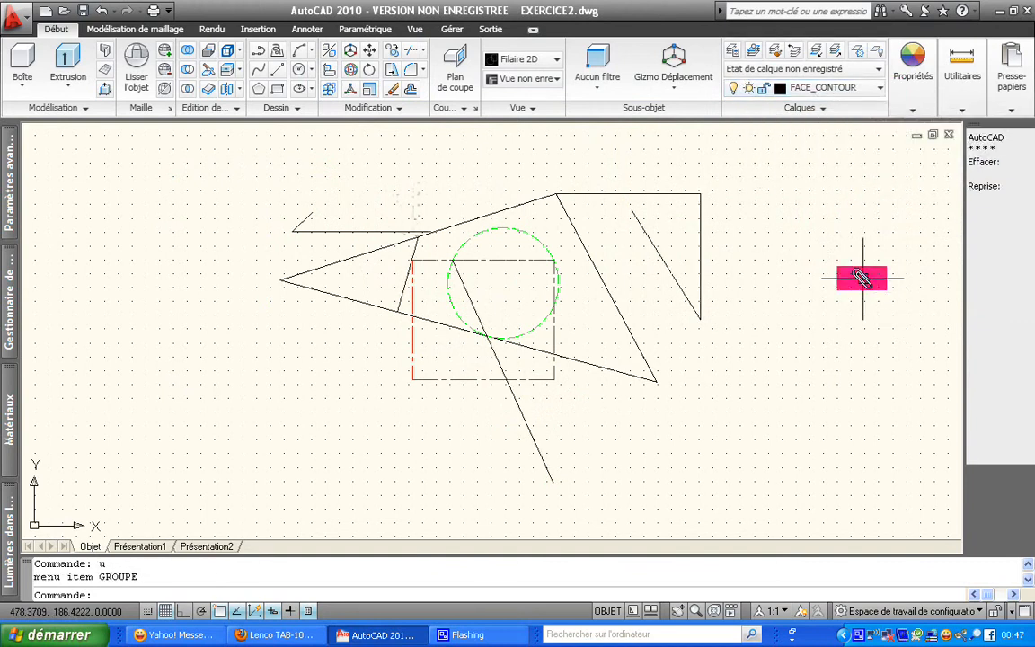
# Step: Move the seven construction lines around and across the triangle to the BROUILLON layer and clear the selection
pyautogui.click(679, 284)
pyautogui.click(699, 264)
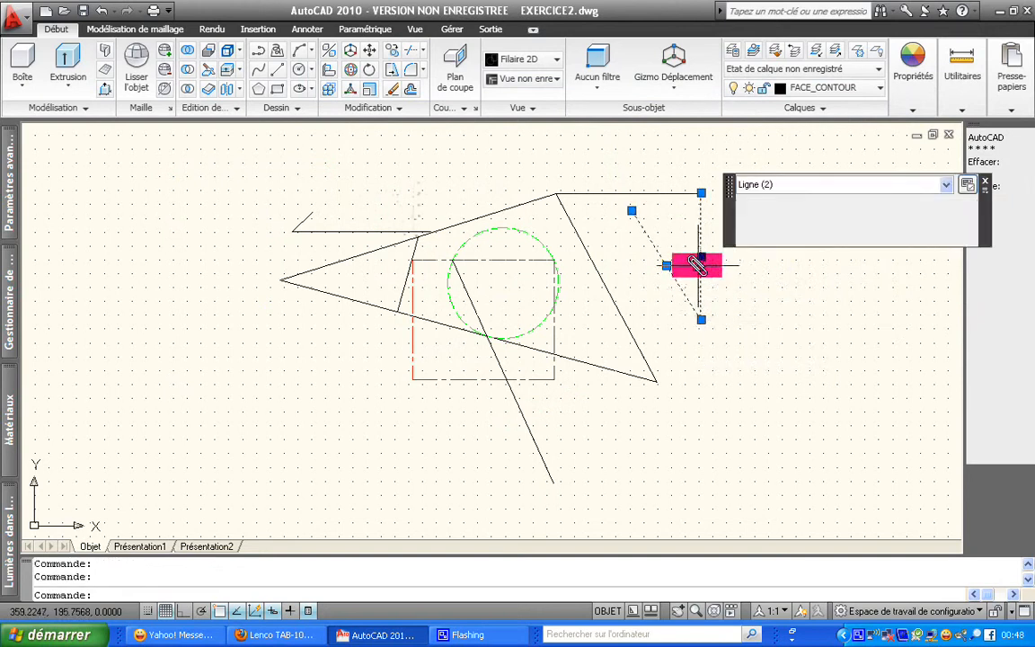
pyautogui.click(671, 193)
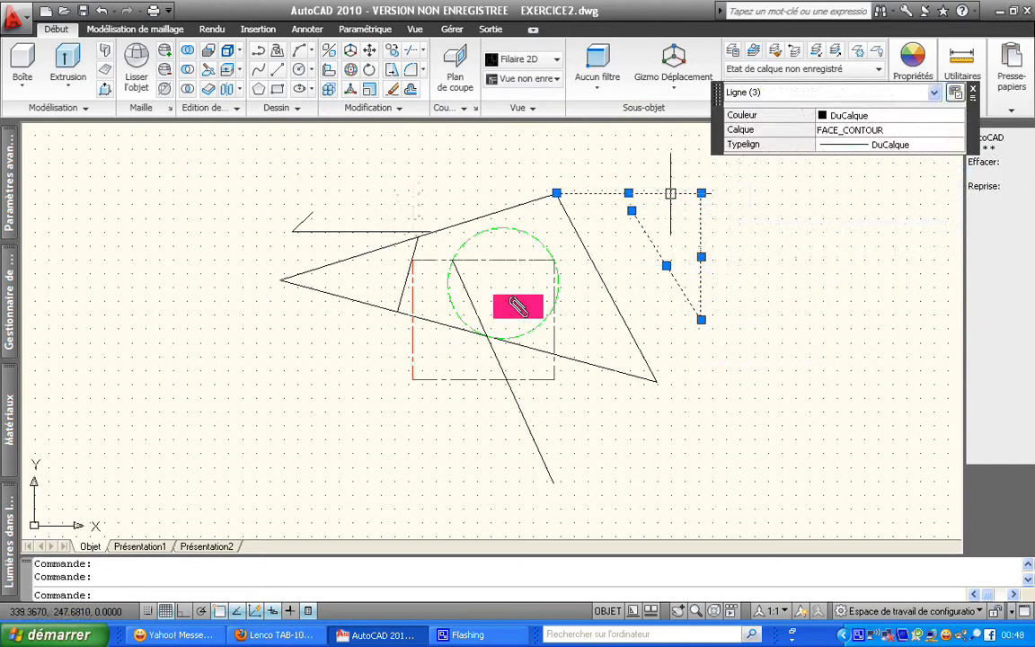
pyautogui.click(501, 369)
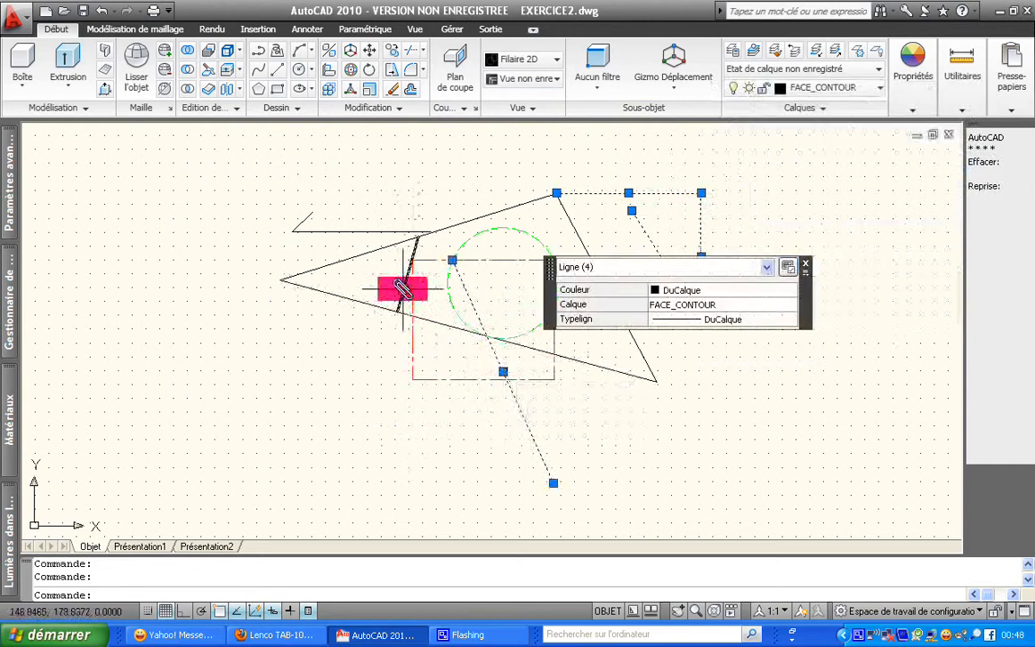
pyautogui.click(402, 289)
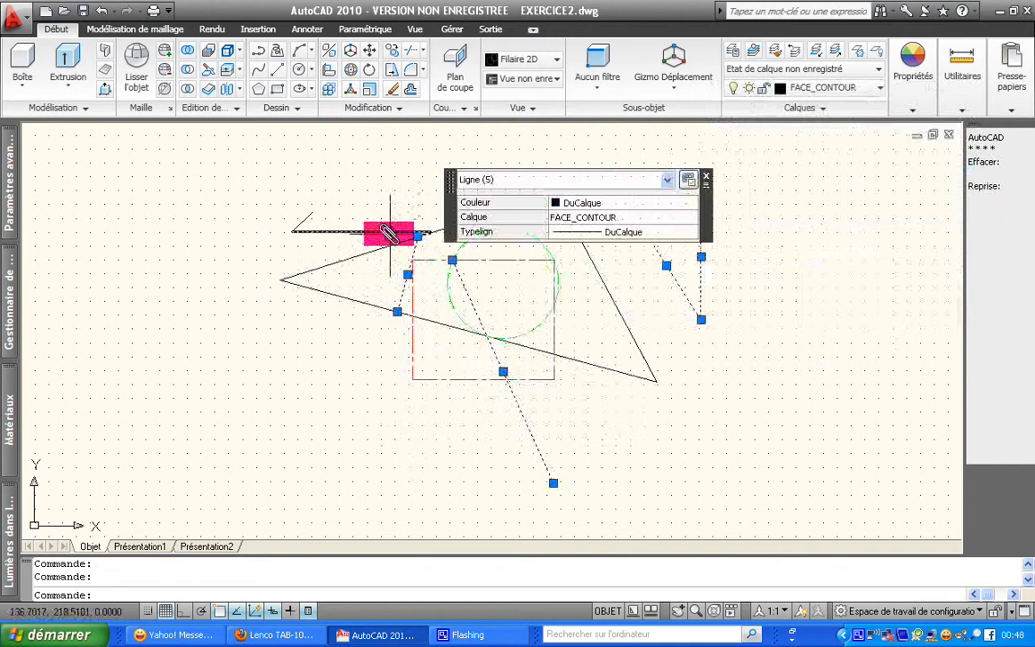
pyautogui.click(388, 233)
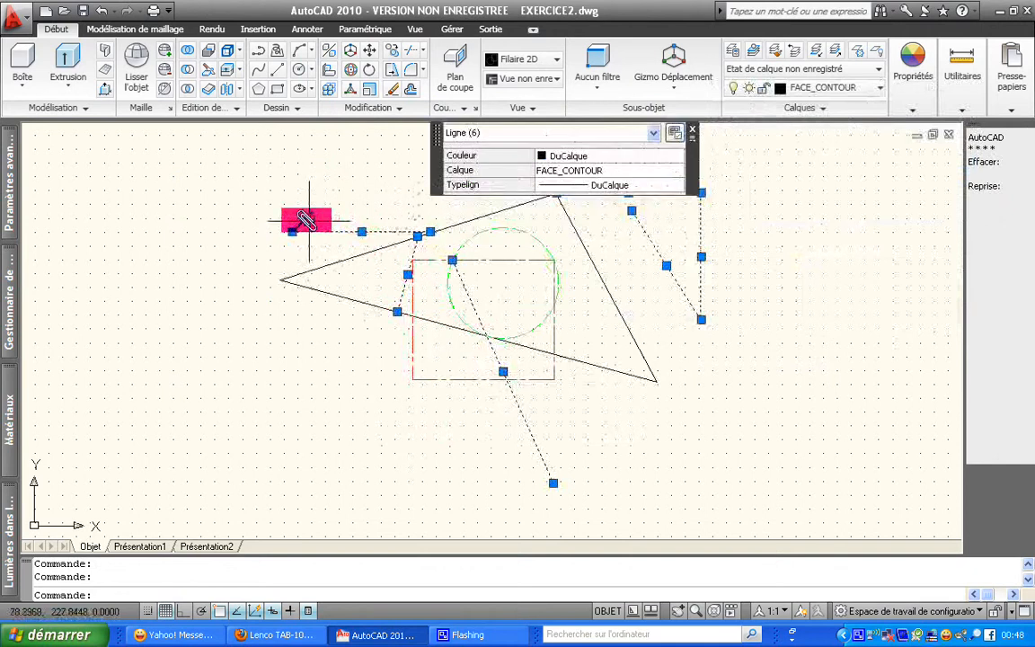
pyautogui.click(305, 219)
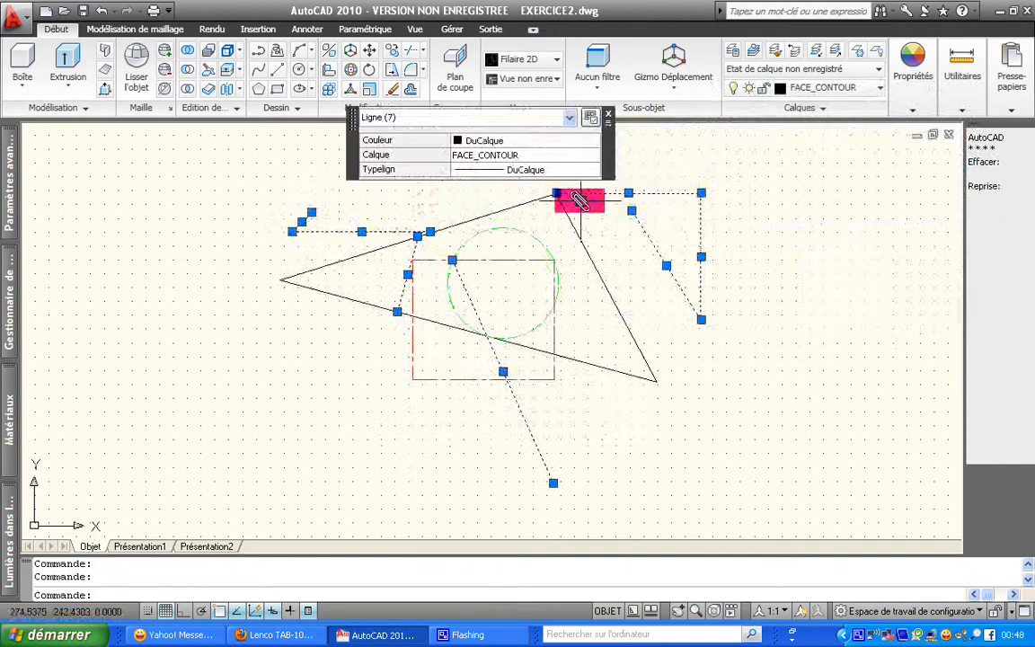
pyautogui.click(875, 91)
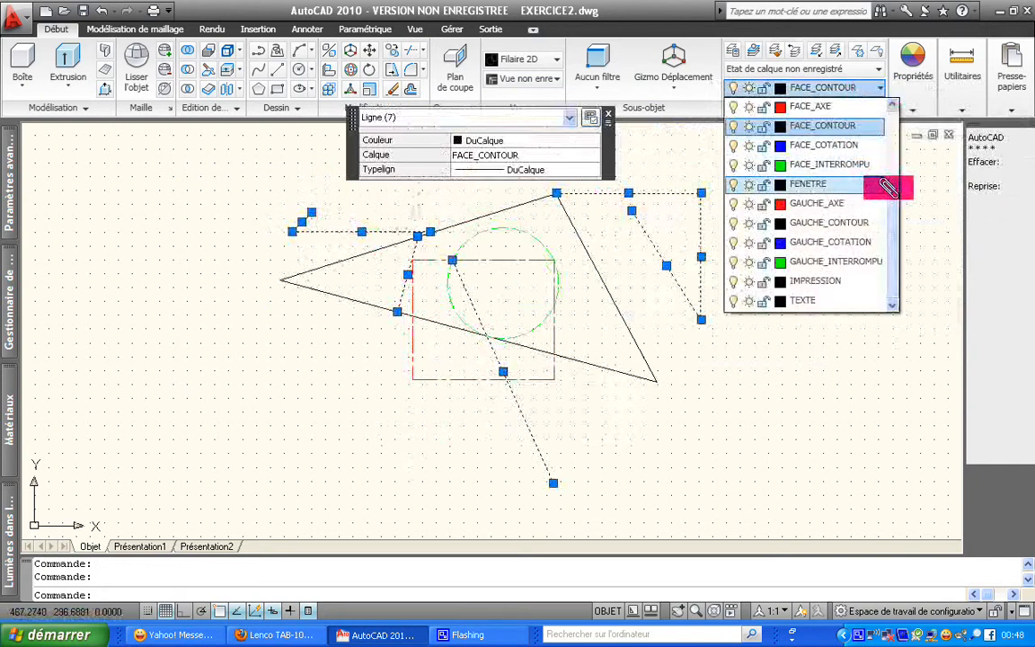
pyautogui.scroll(2, 879, 152)
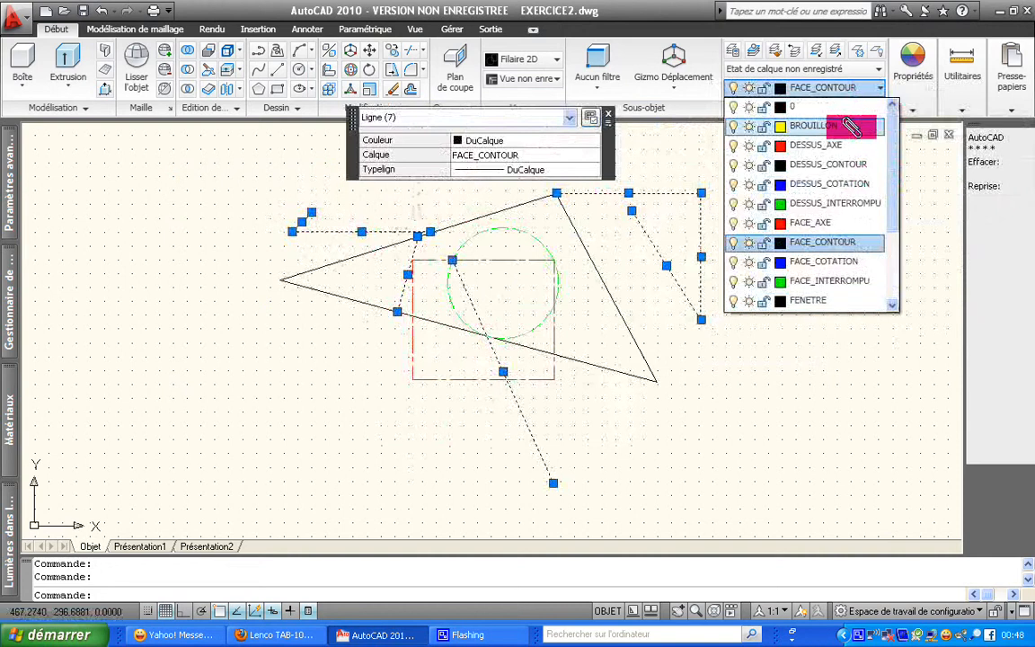
pyautogui.click(851, 127)
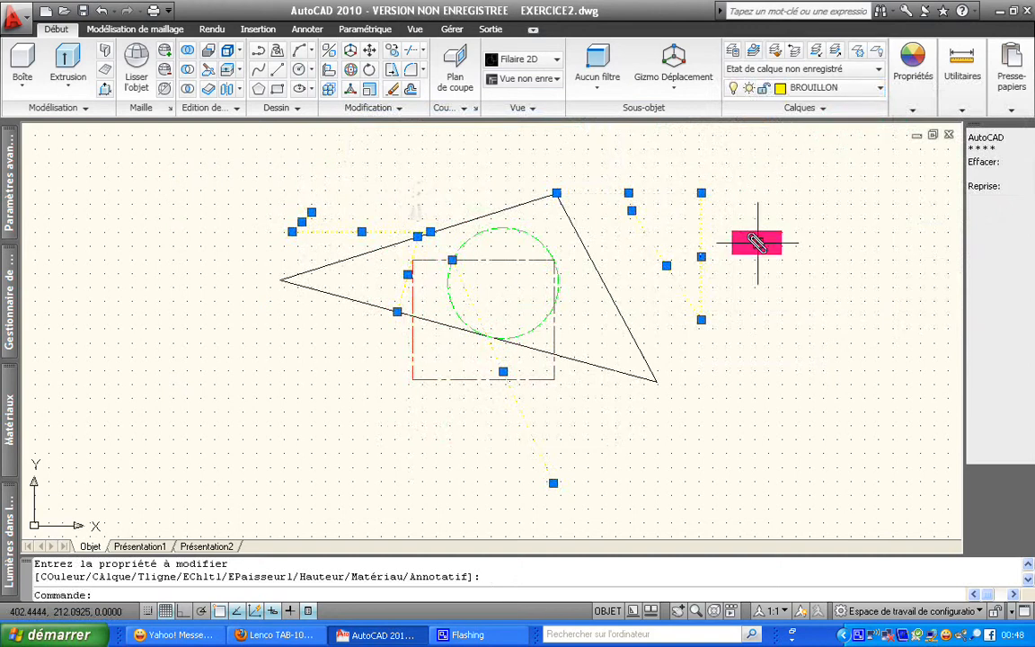
pyautogui.press('Return')
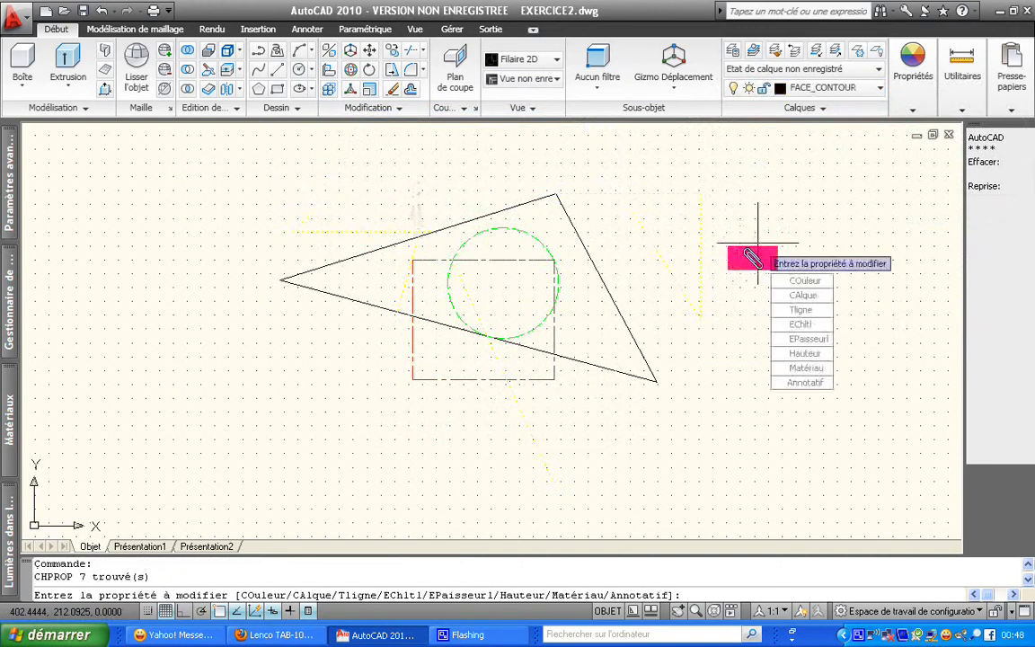
pyautogui.press('Escape')
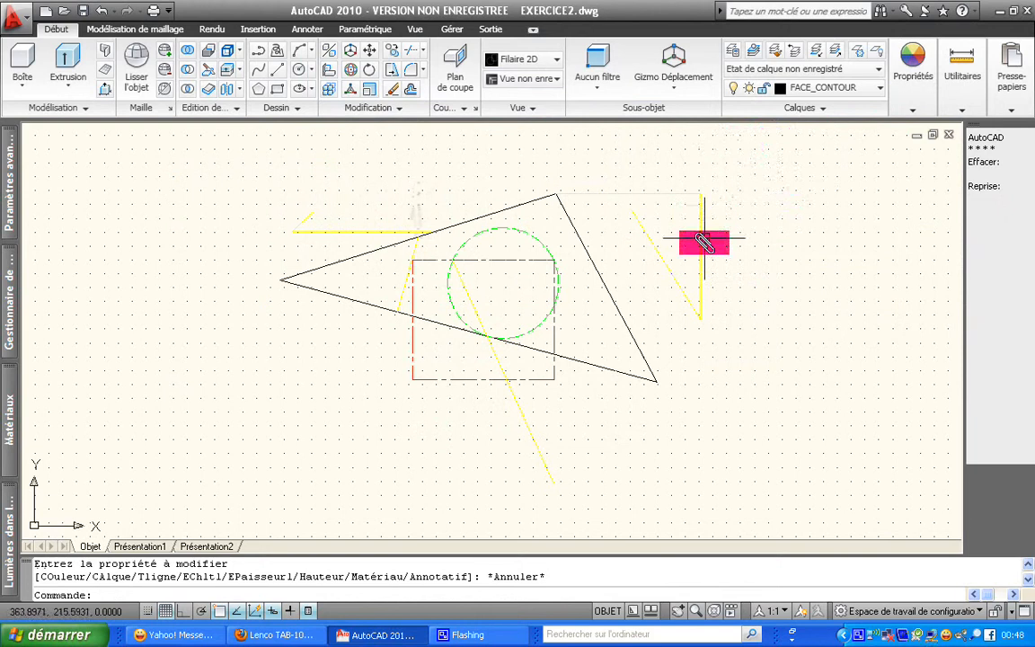
# Step: Freeze the BROUILLON layer in all viewports to hide the construction lines
pyautogui.click(879, 87)
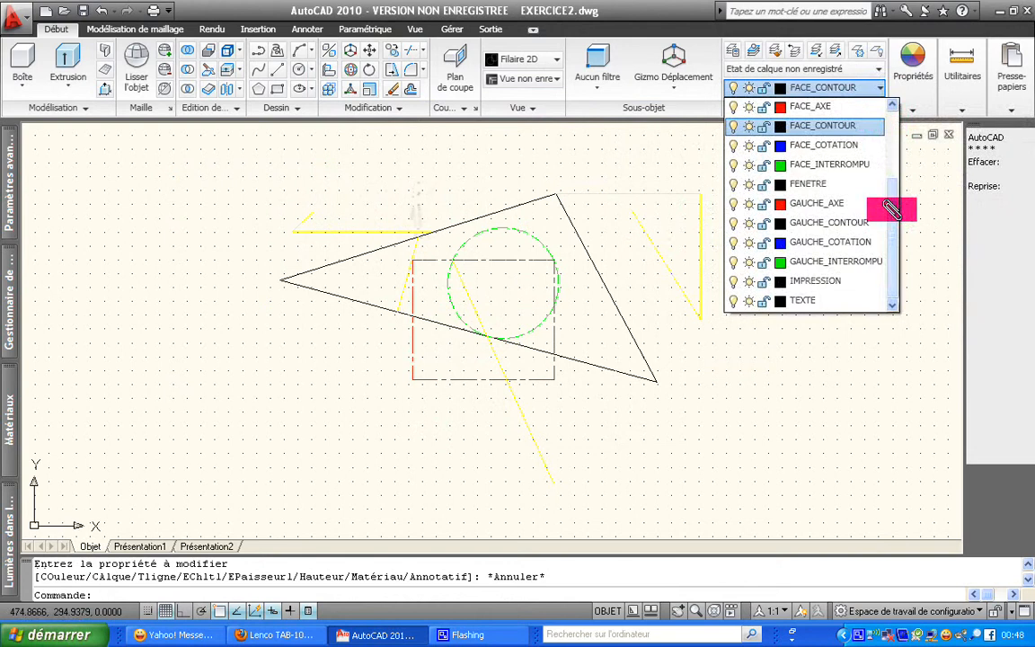
pyautogui.moveTo(891, 209); pyautogui.dragTo(890, 134)
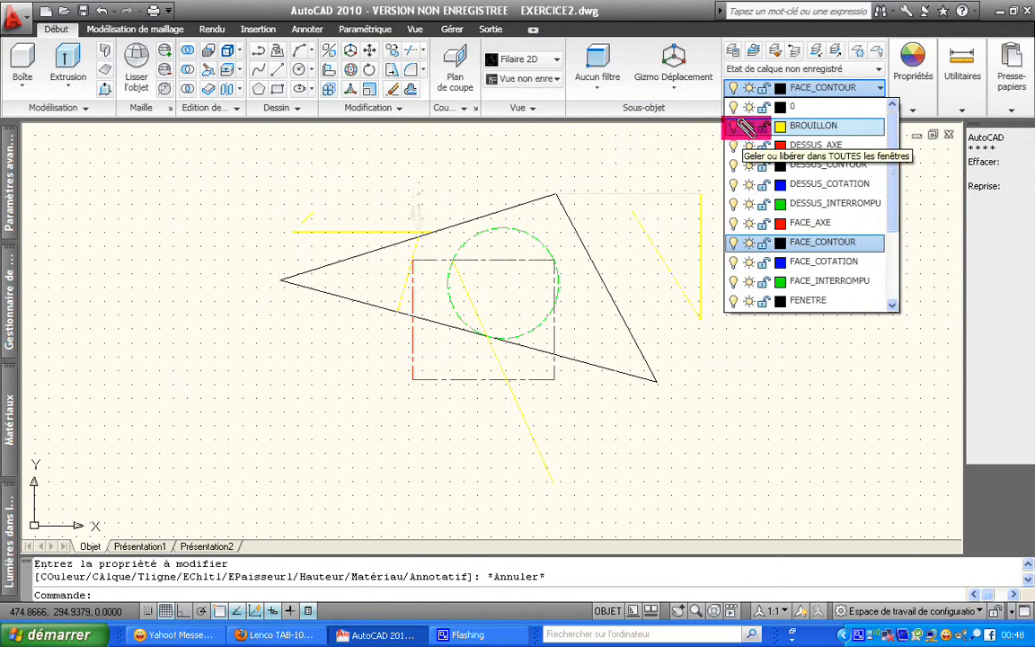
pyautogui.click(746, 128)
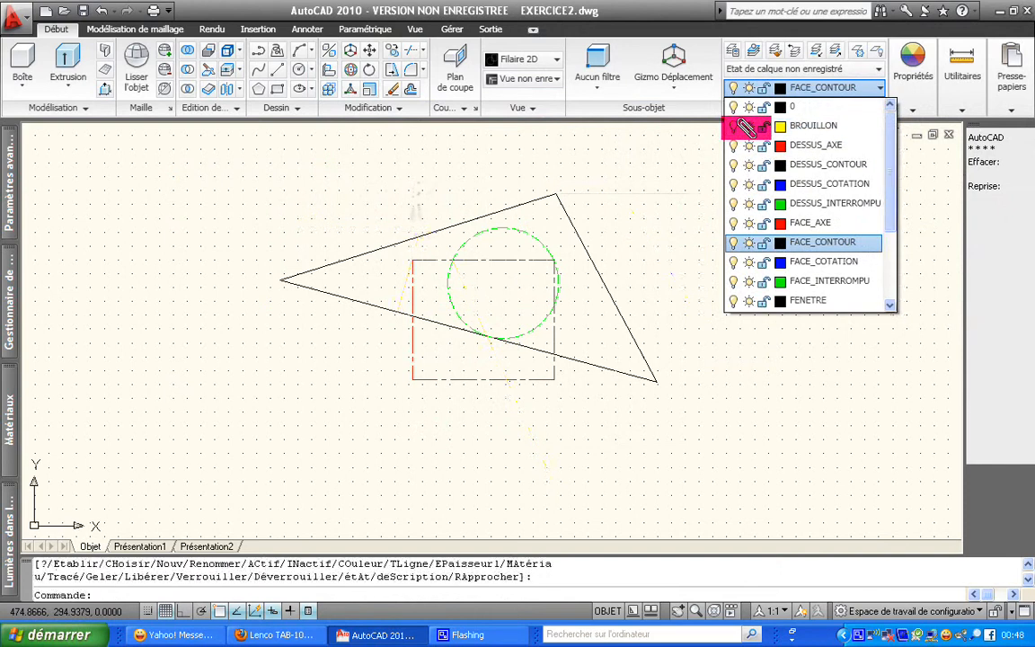
pyautogui.click(803, 365)
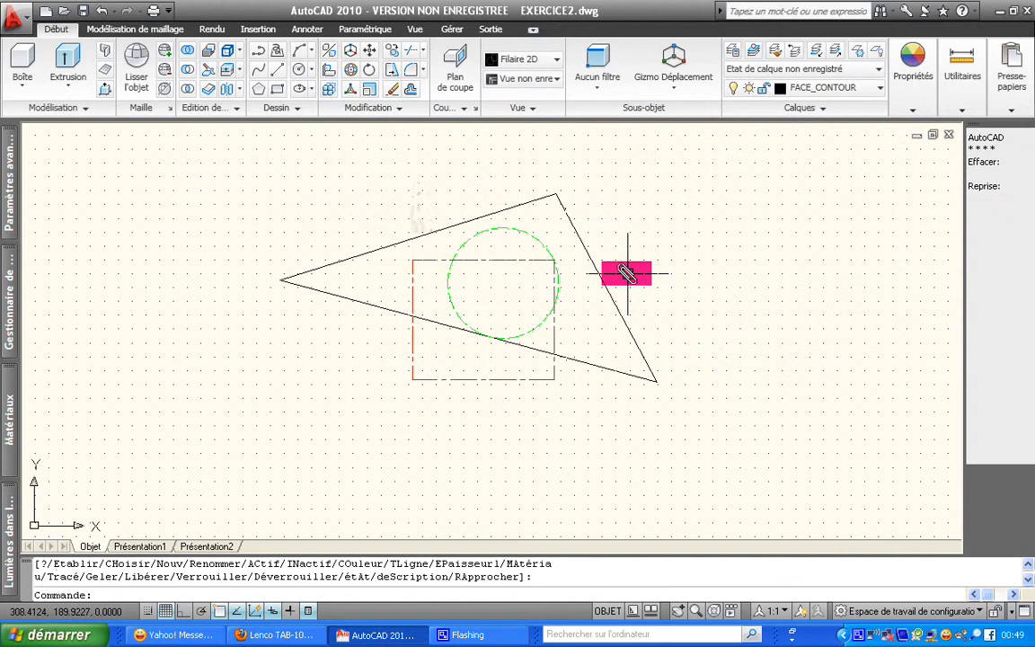
pyautogui.hscroll(-3, 628, 273)
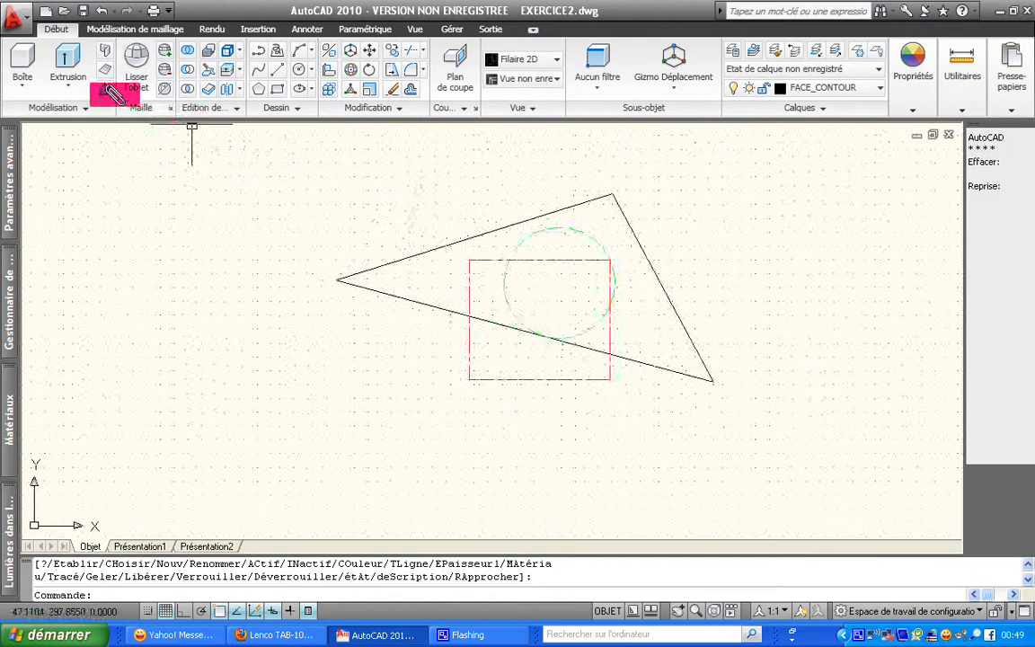
# Step: Save the drawing under the new name EXERCICE3 in the FICHIER_AUTOCAD_2009 folder
pyautogui.click(27, 15)
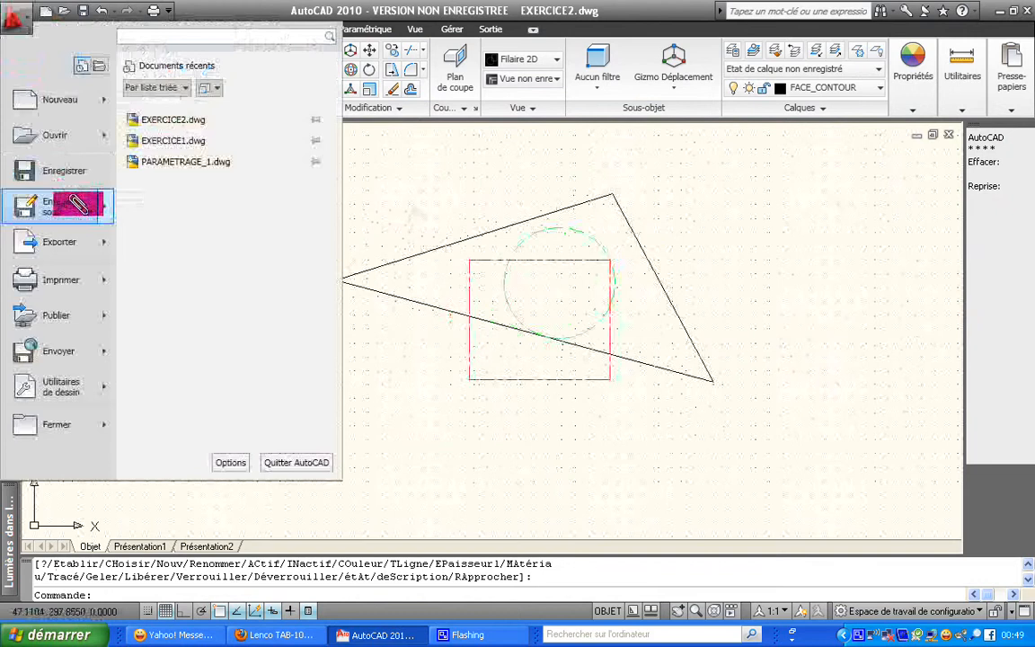
pyautogui.click(78, 205)
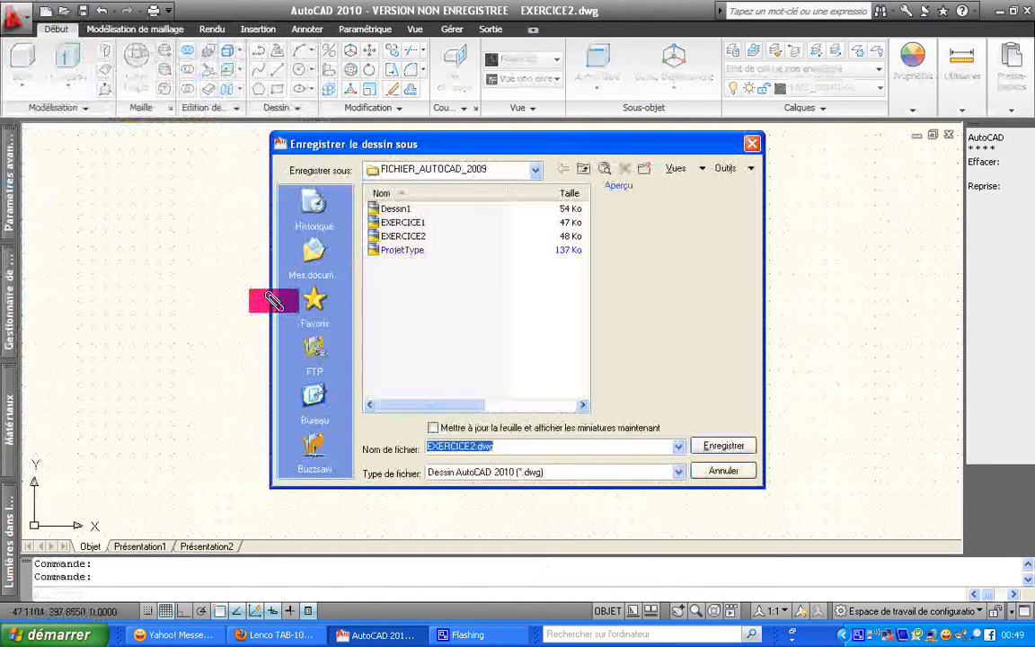
pyautogui.click(412, 236)
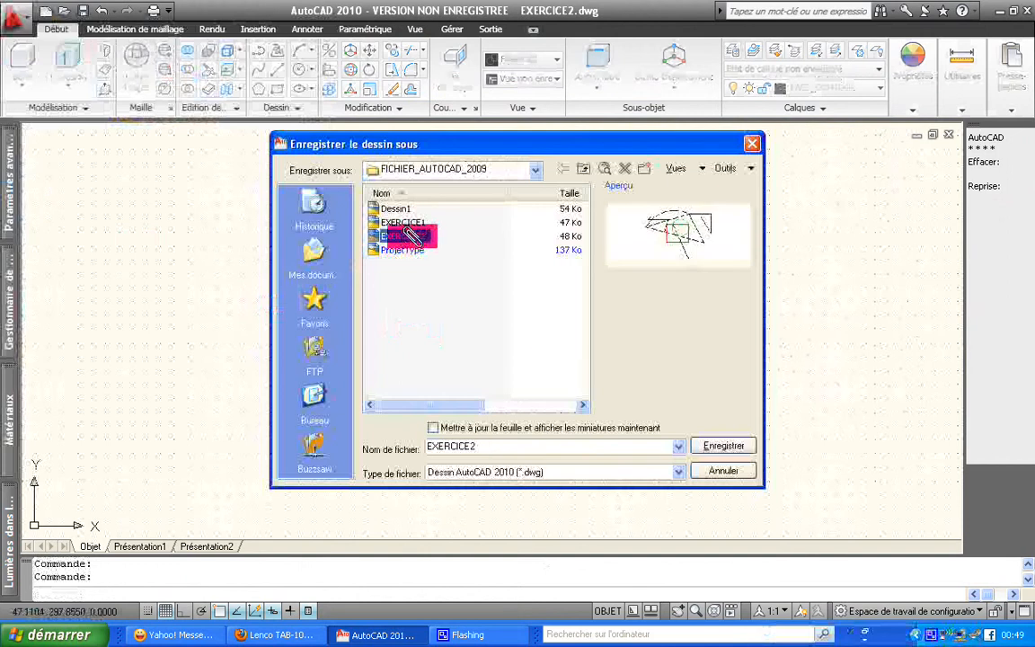
pyautogui.doubleClick(497, 442)
pyautogui.click(497, 442)
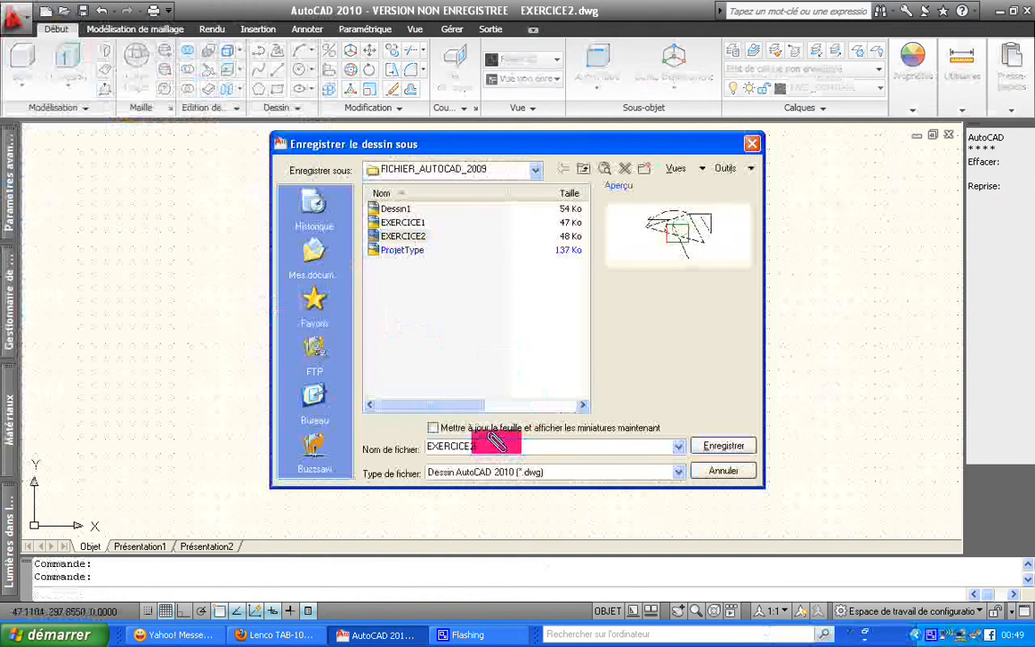
pyautogui.press('BackSpace')
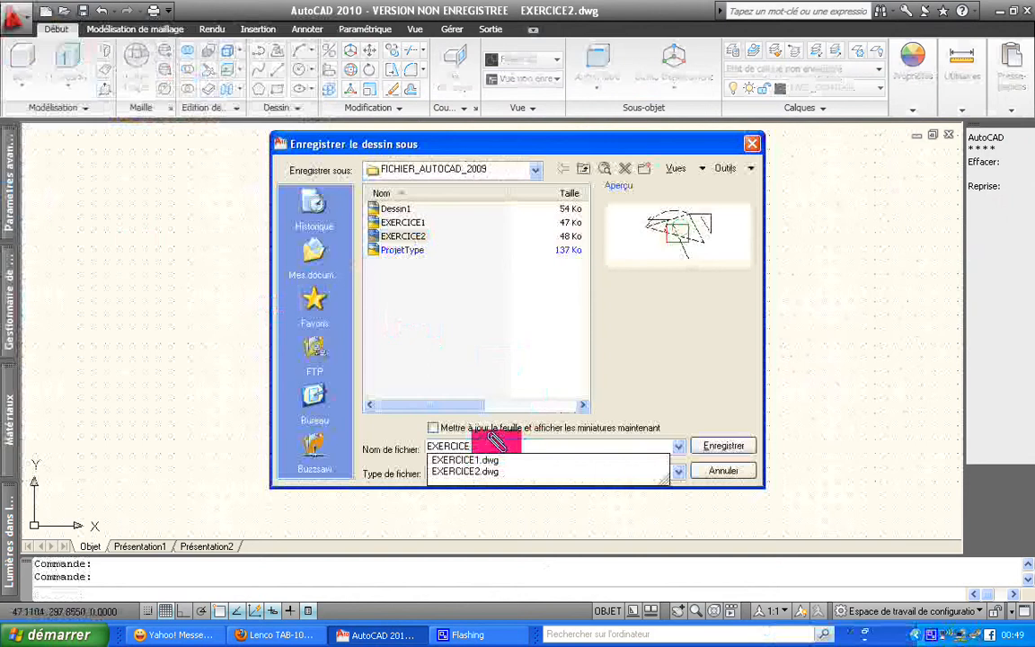
pyautogui.write('3')
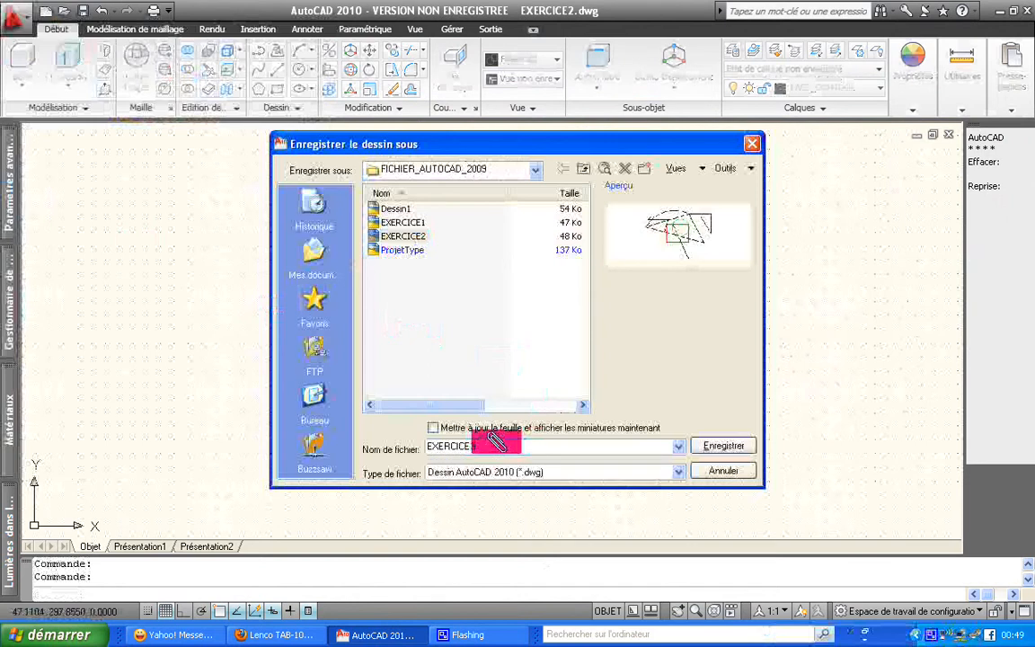
pyautogui.press('Return')
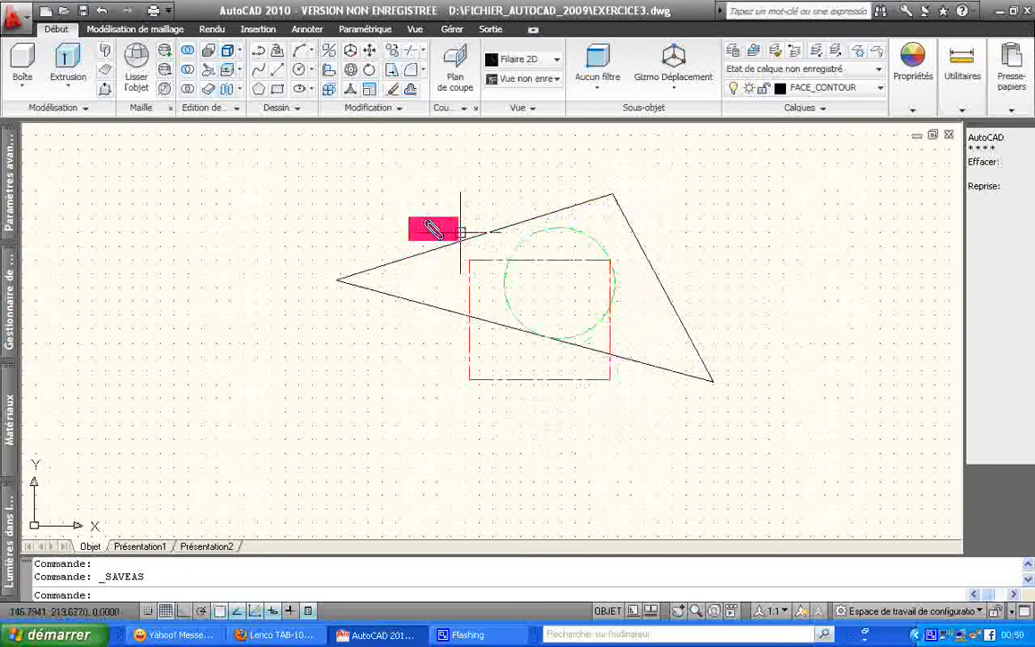
# Step: Mirror the triangle's three sides across its long lower side, keeping the source objects
pyautogui.click(397, 106)
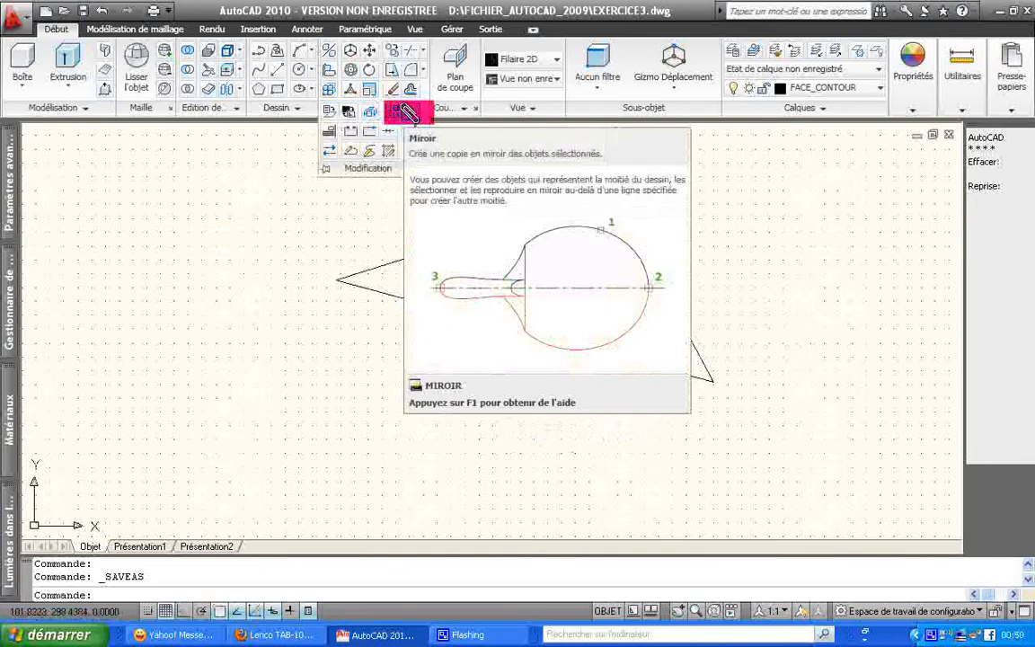
pyautogui.click(408, 112)
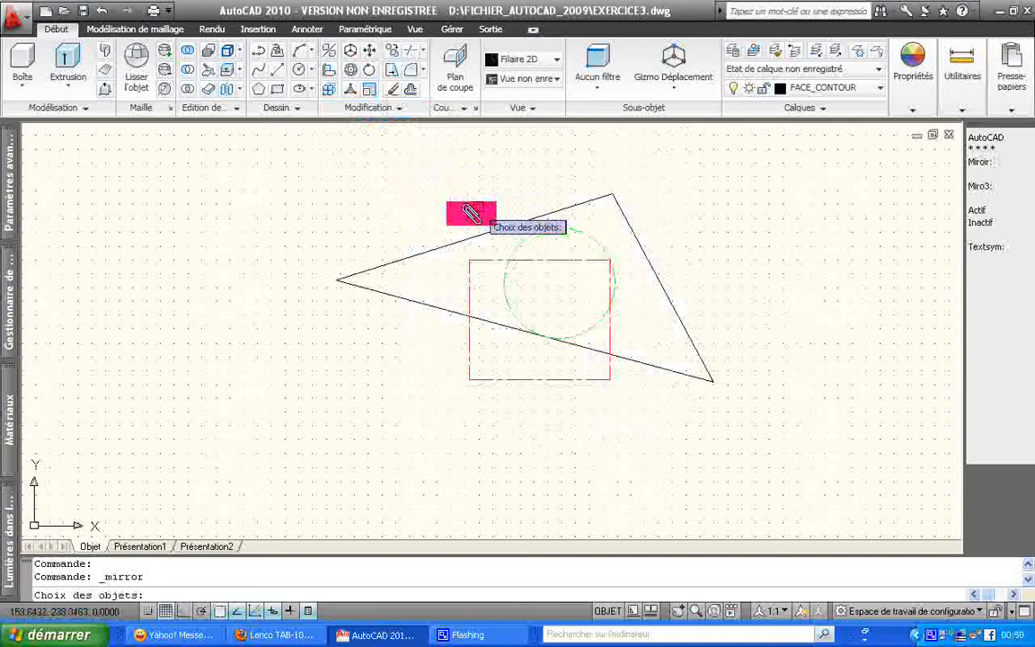
pyautogui.click(456, 239)
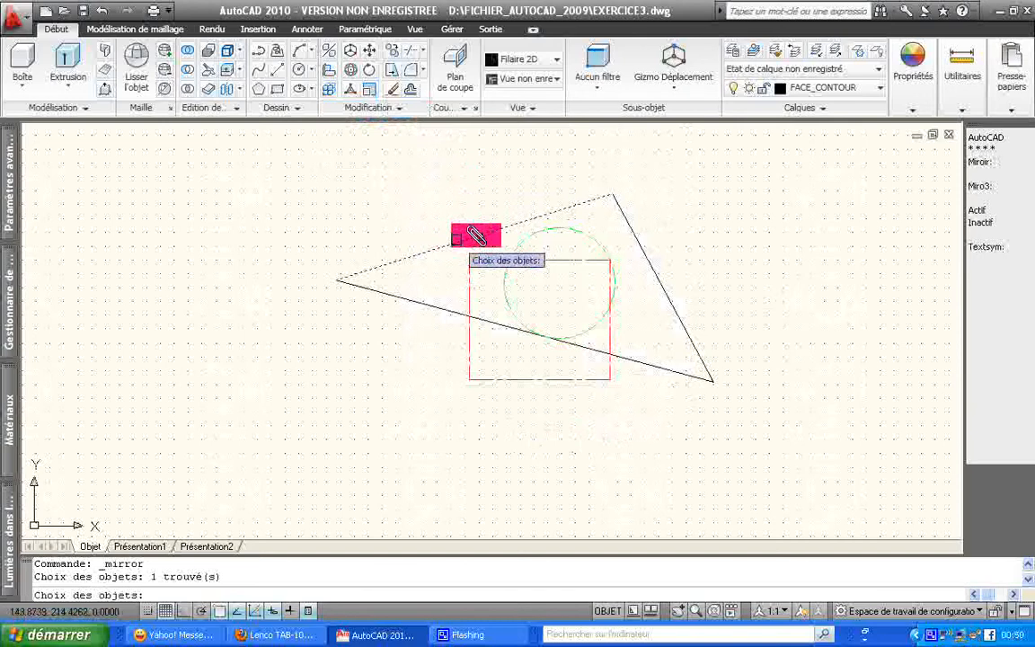
pyautogui.click(624, 218)
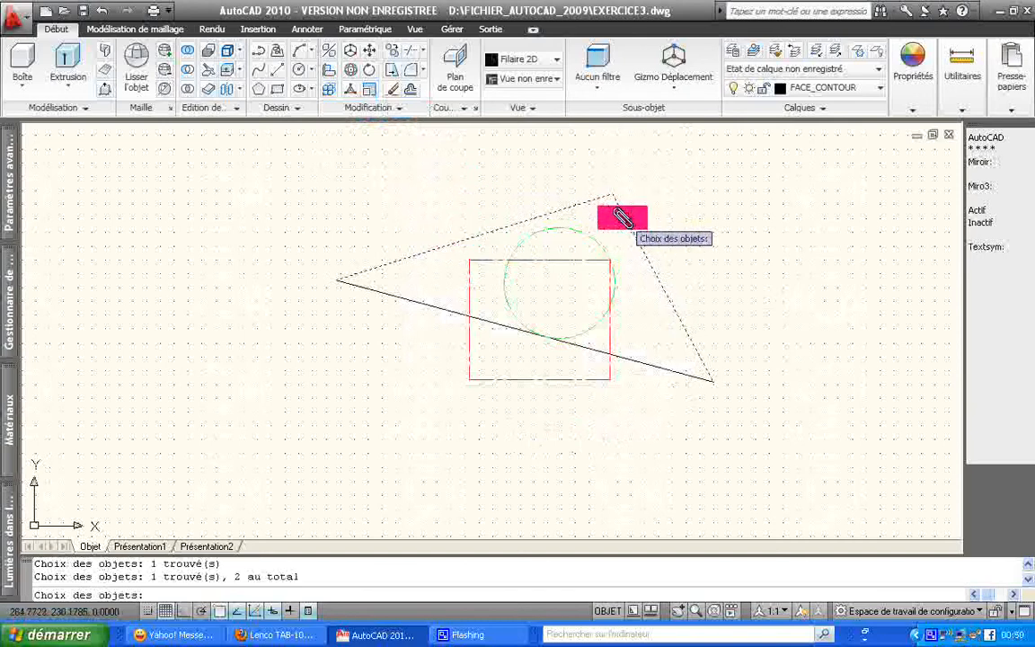
pyautogui.click(631, 359)
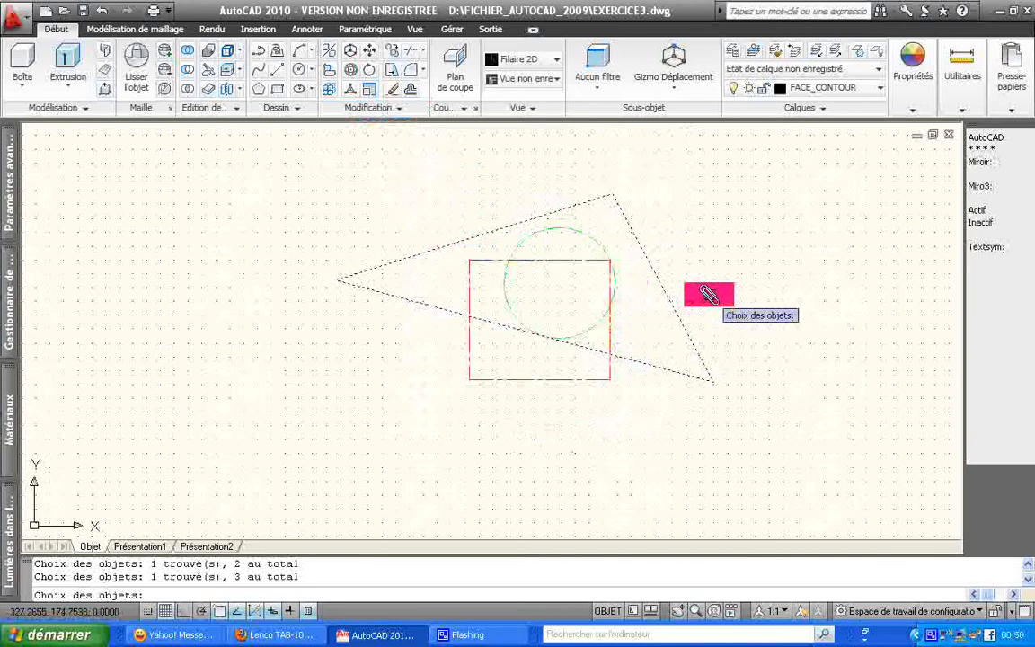
pyautogui.press('Return')
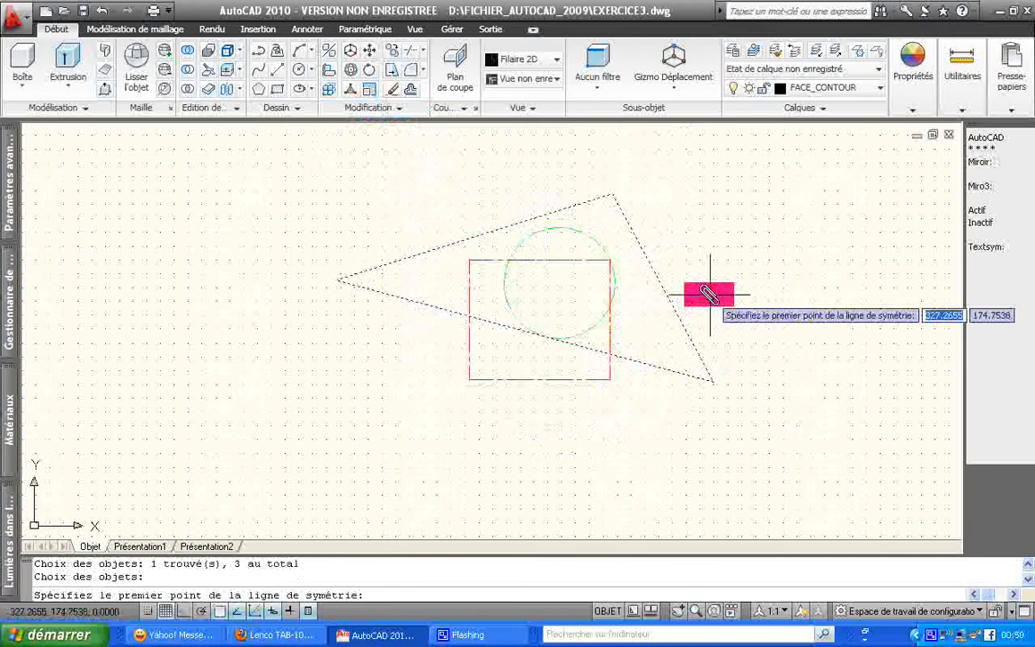
pyautogui.click(712, 383)
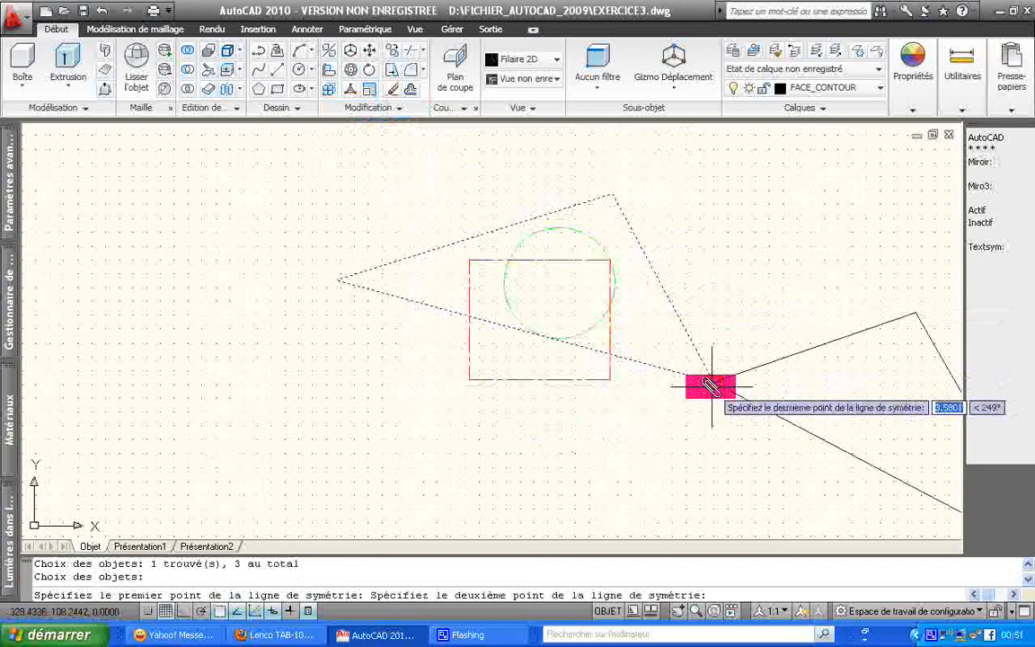
pyautogui.click(340, 284)
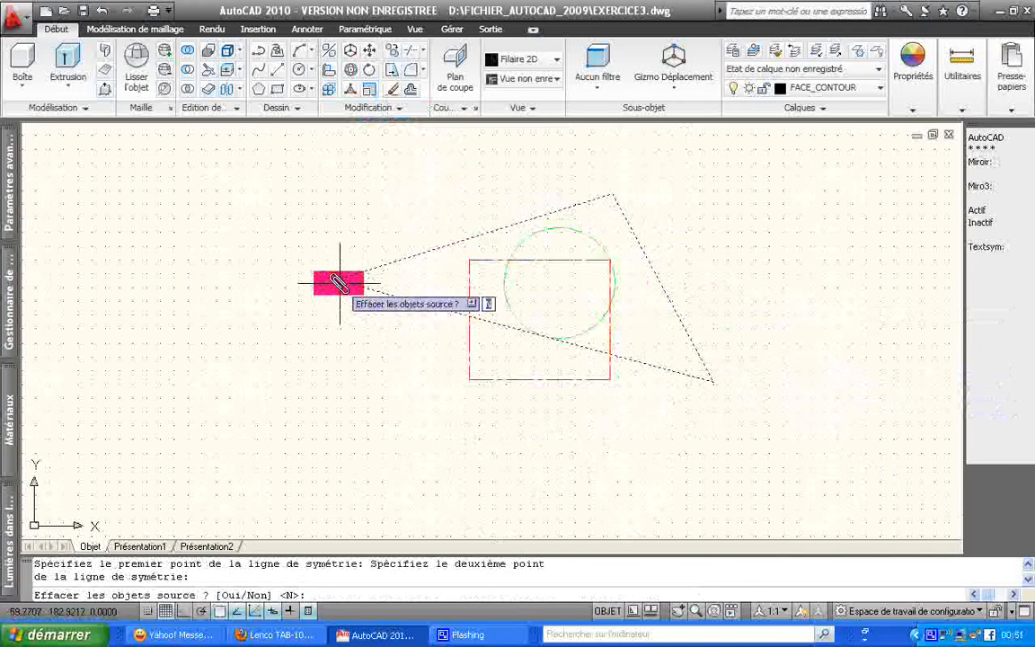
pyautogui.press('Return')
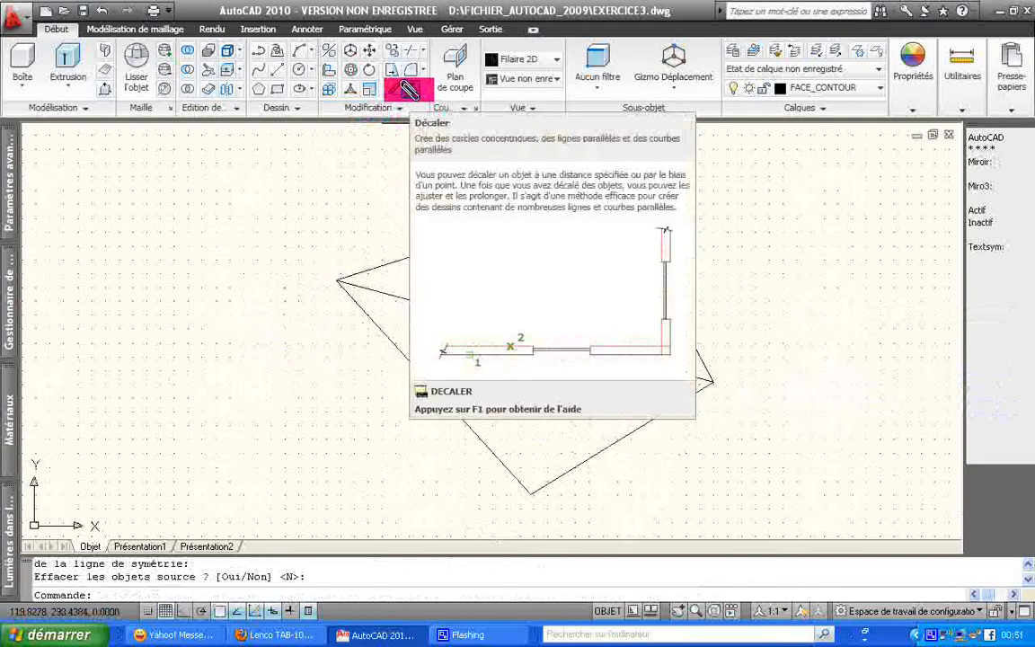
# Step: Offset the triangle's upper-left side outward by a distance of 10
pyautogui.click(406, 88)
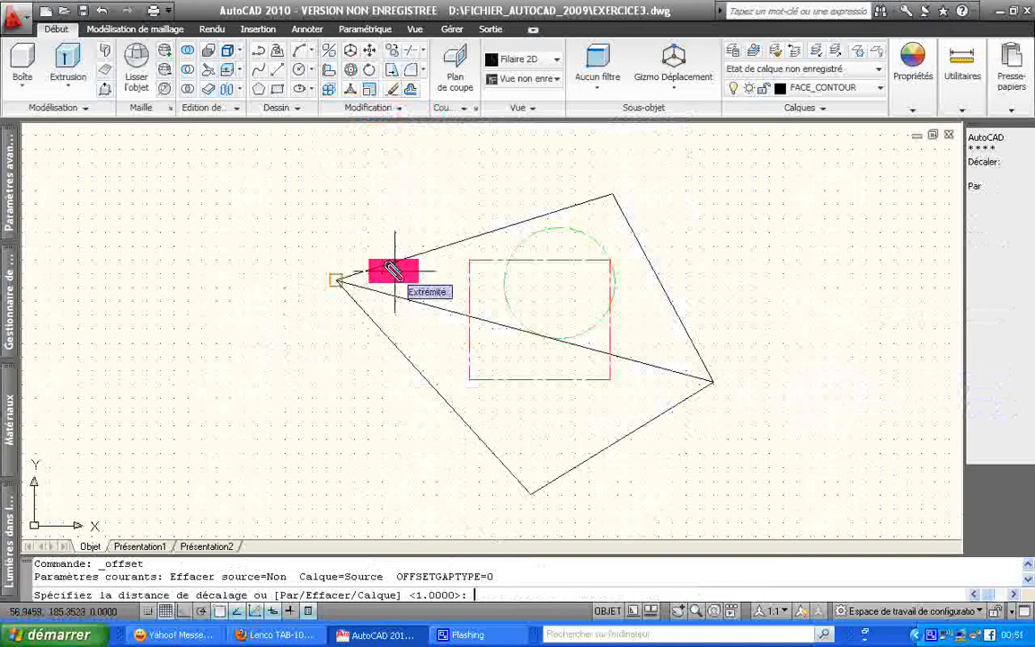
pyautogui.write('10')
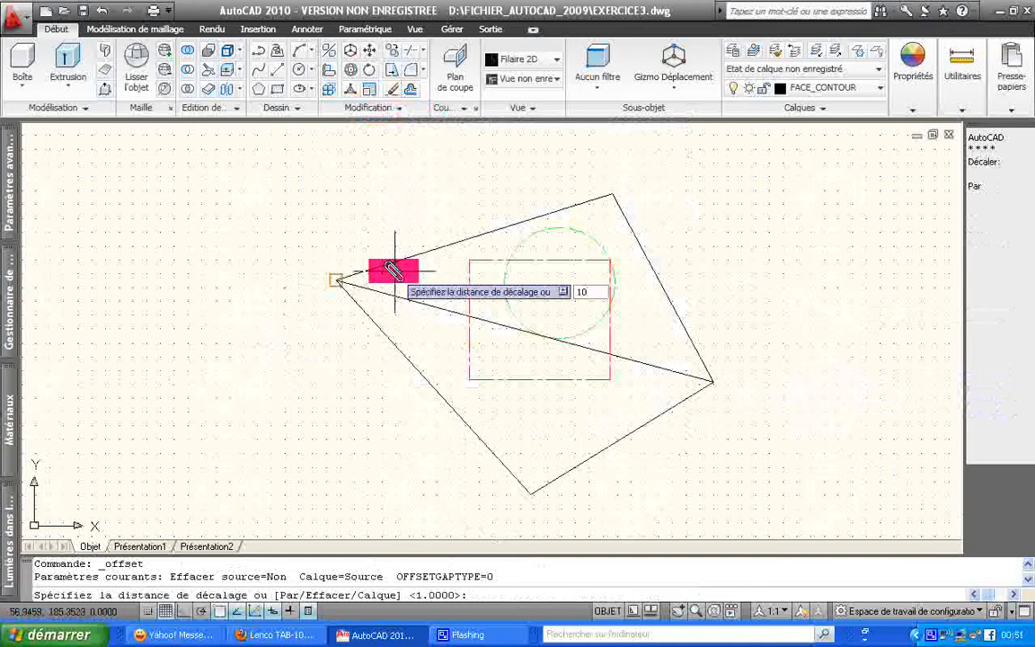
pyautogui.press('Return')
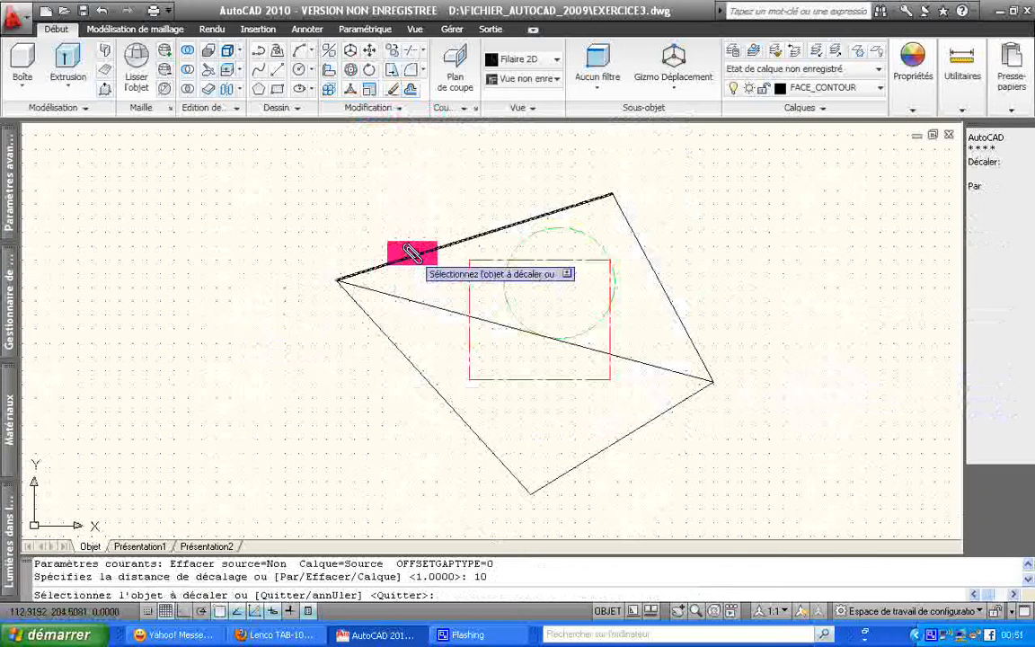
pyautogui.click(412, 253)
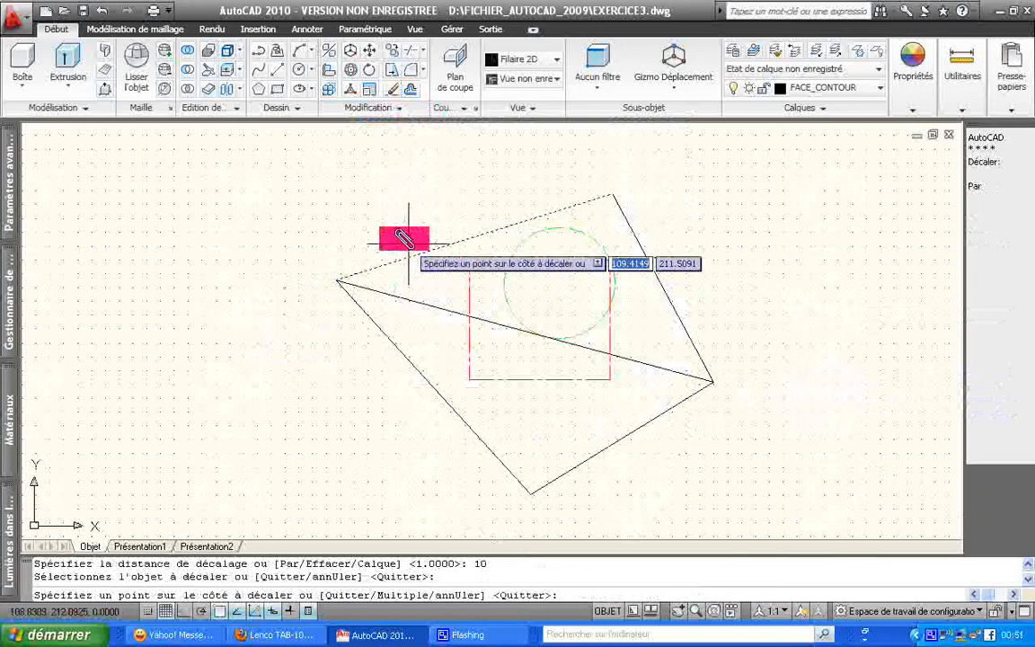
pyautogui.click(378, 187)
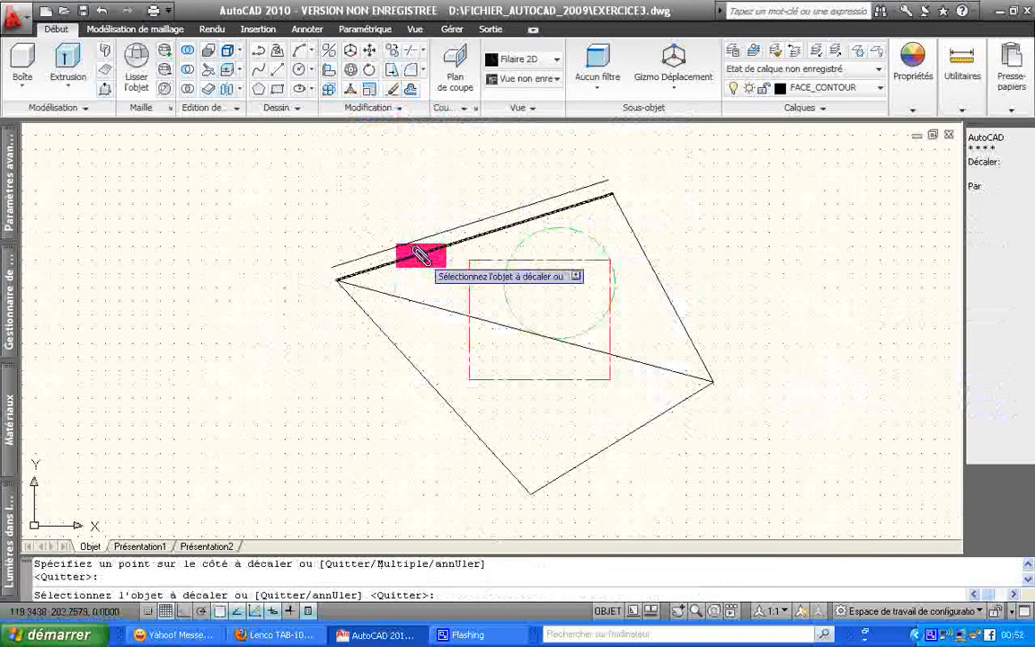
pyautogui.press('Escape')
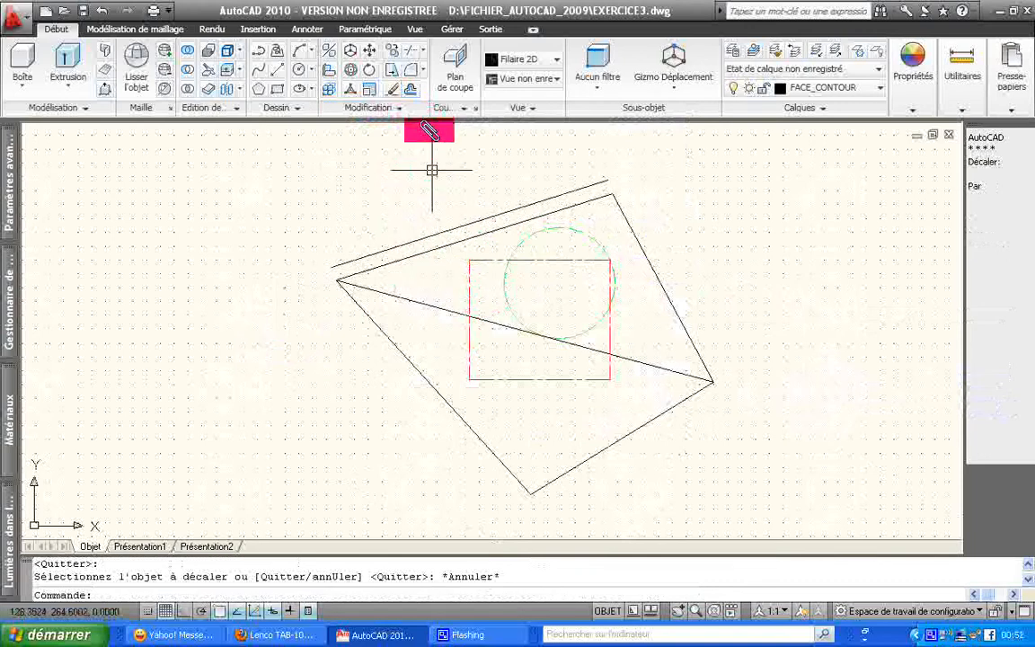
# Step: Offset the original triangle's right side outward by a distance of 50
pyautogui.click(411, 90)
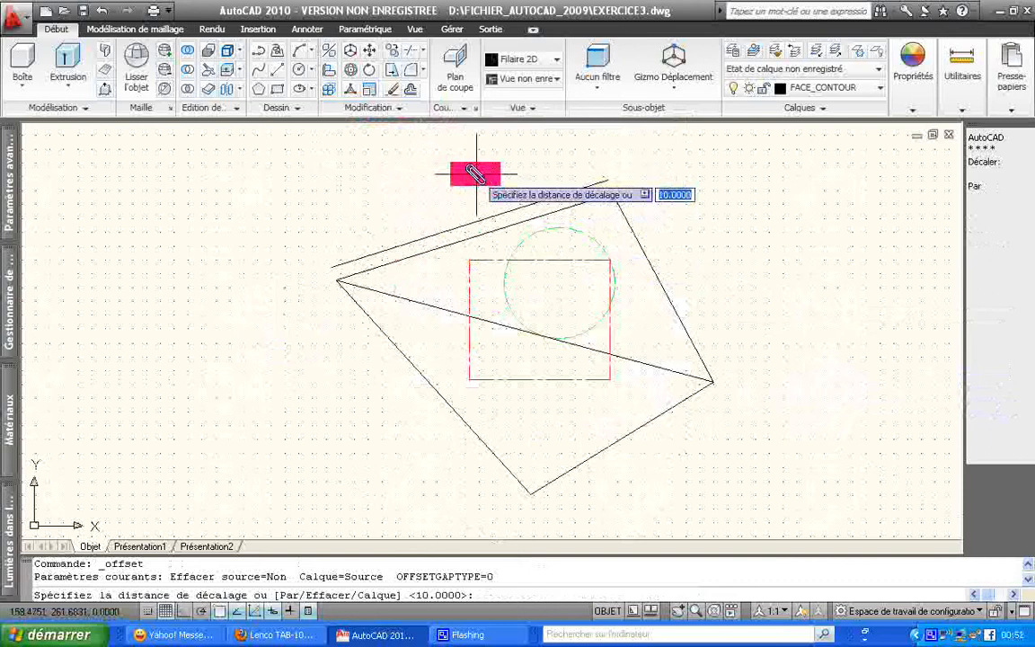
pyautogui.write('50')
pyautogui.press('Return')
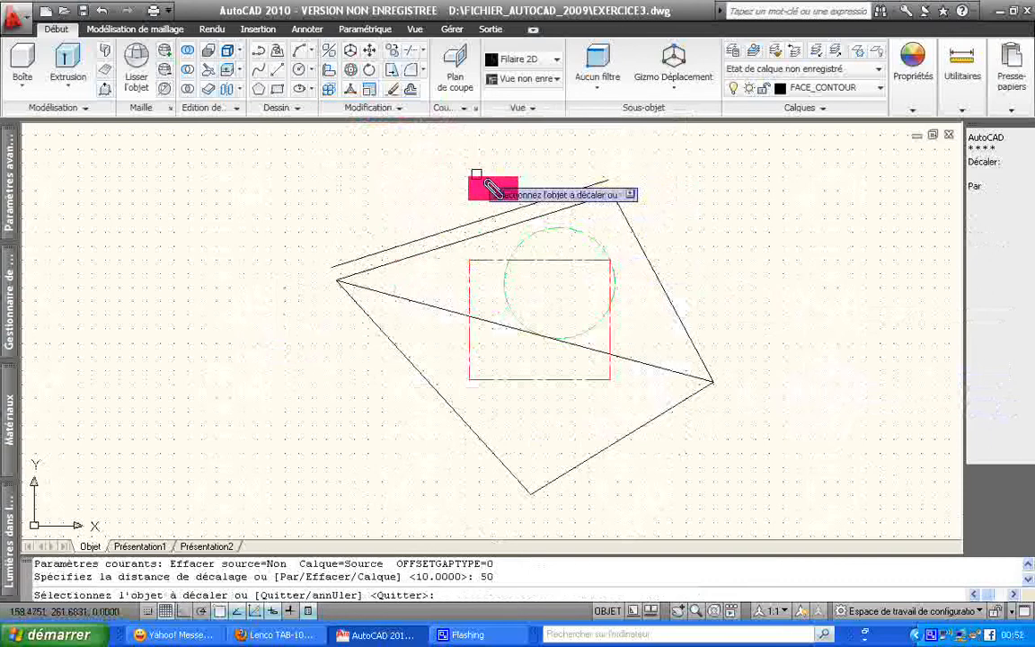
pyautogui.click(630, 232)
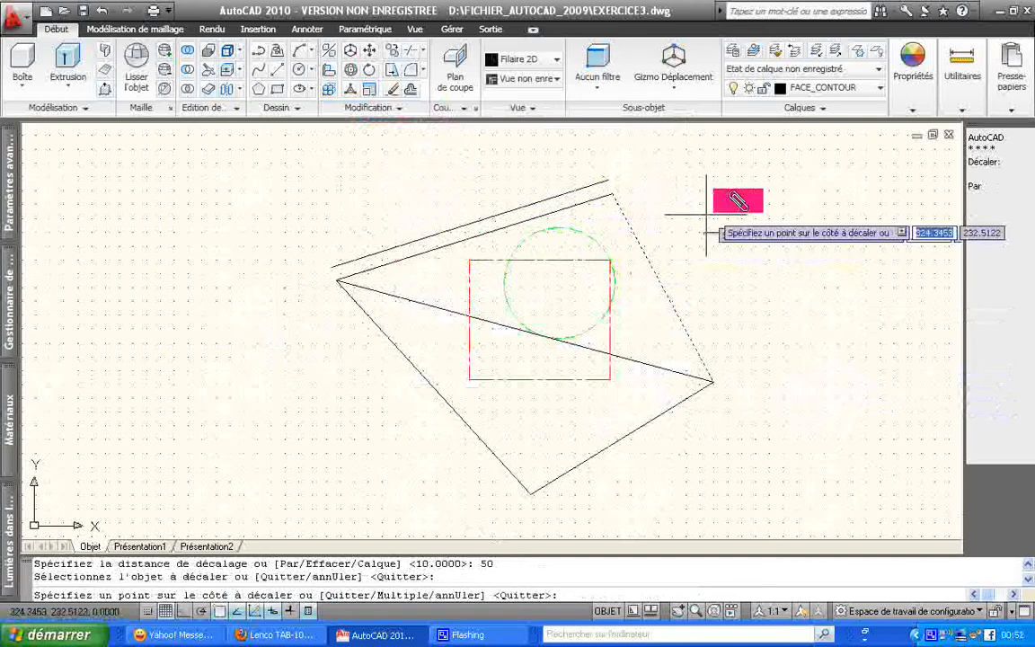
pyautogui.click(769, 188)
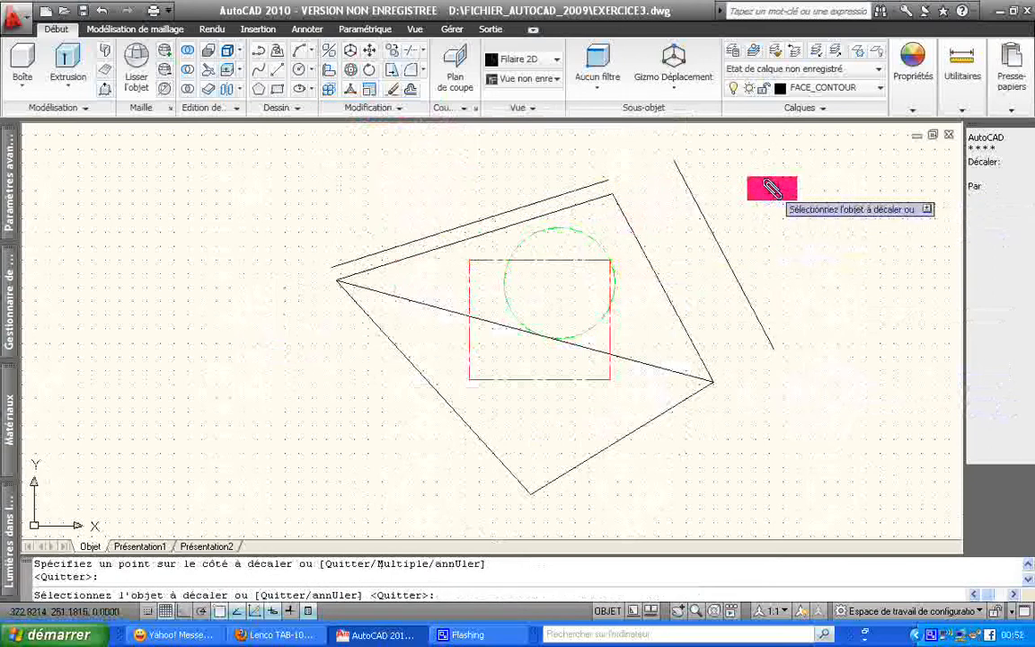
pyautogui.press('Escape')
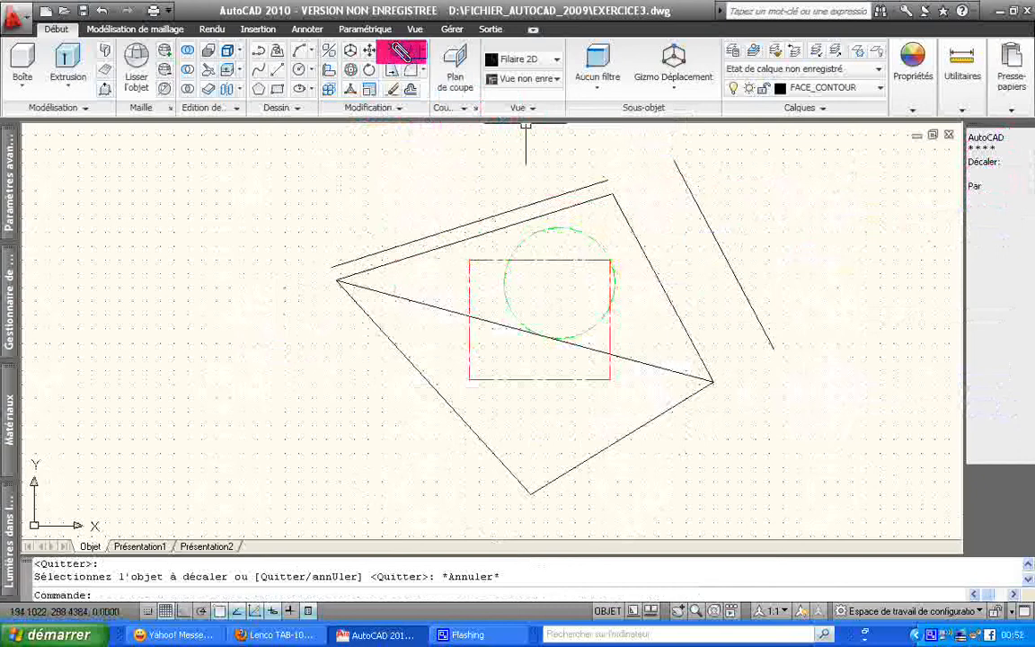
# Step: Copy the red rectangle from its lower-left corner to the original triangle's left vertex and to its right vertex
pyautogui.click(369, 51)
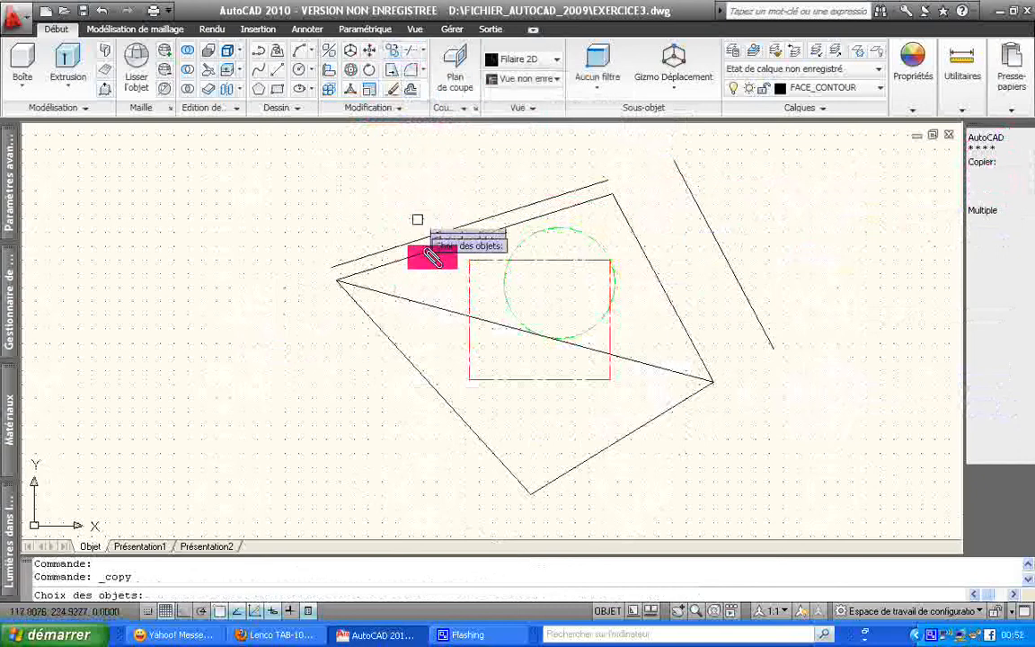
pyautogui.click(469, 287)
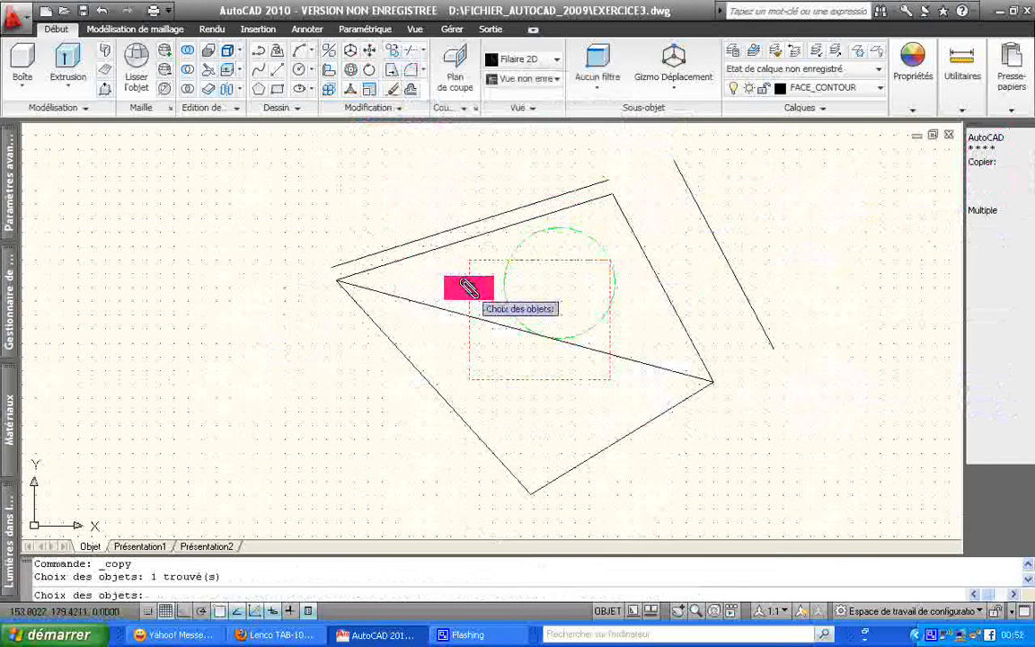
pyautogui.press('Return')
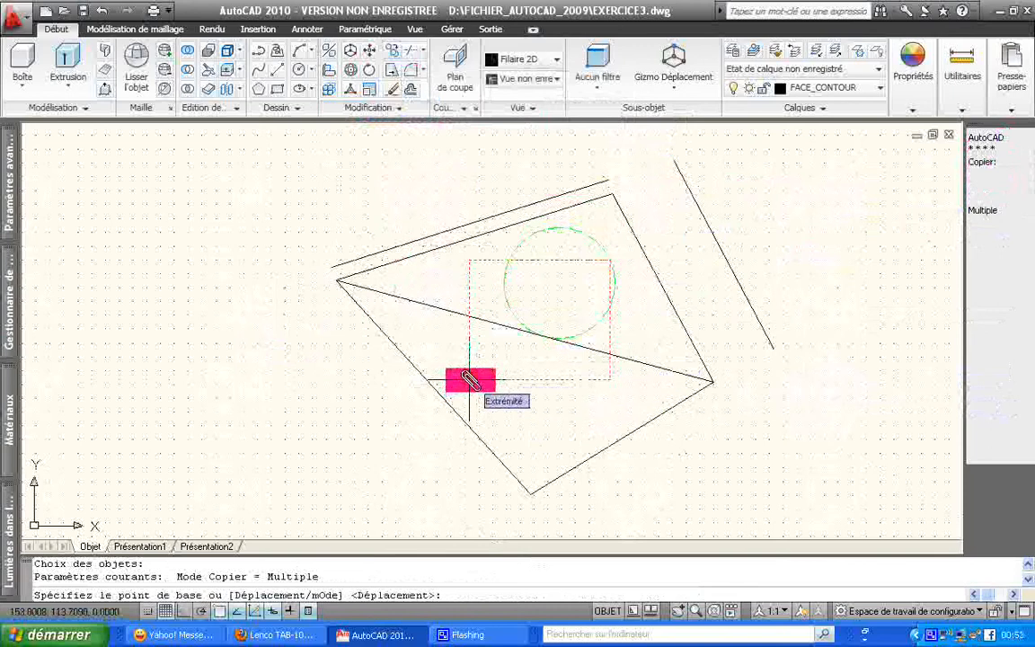
pyautogui.click(468, 380)
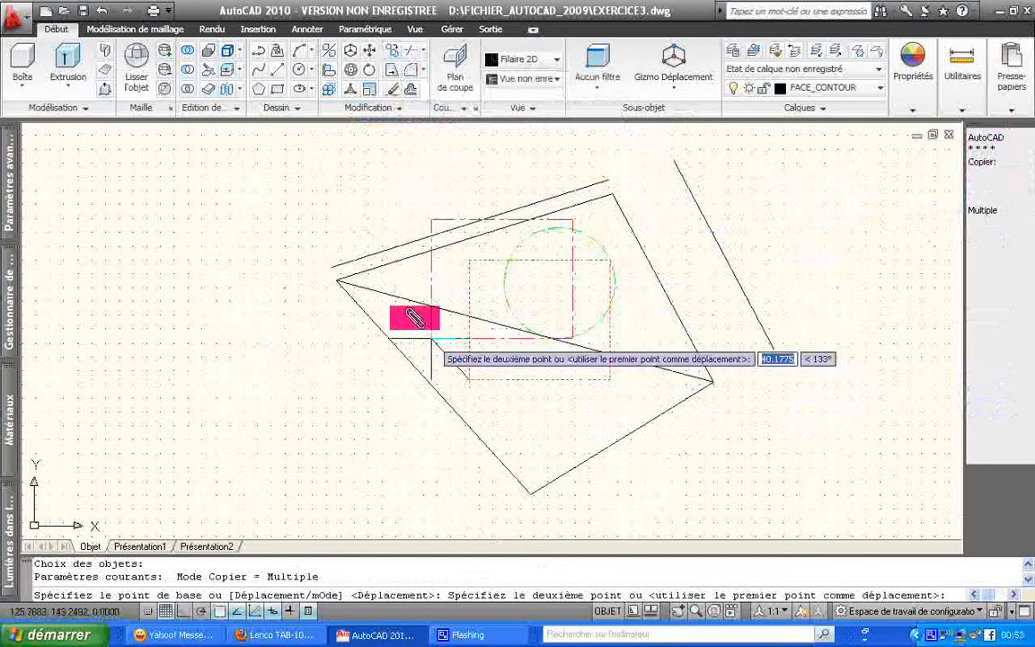
pyautogui.click(335, 280)
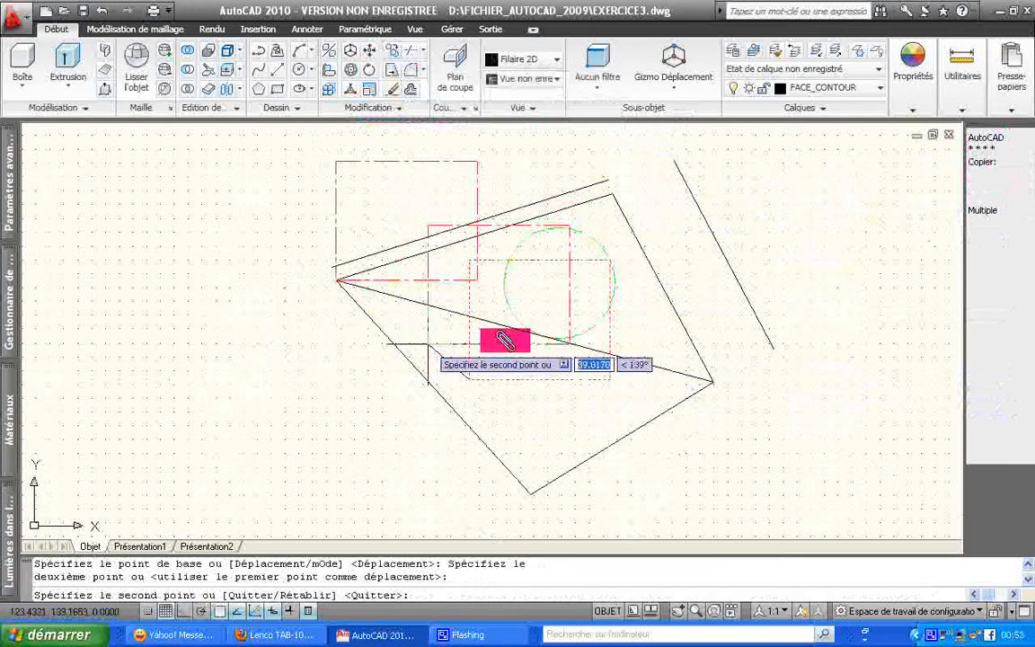
pyautogui.click(706, 378)
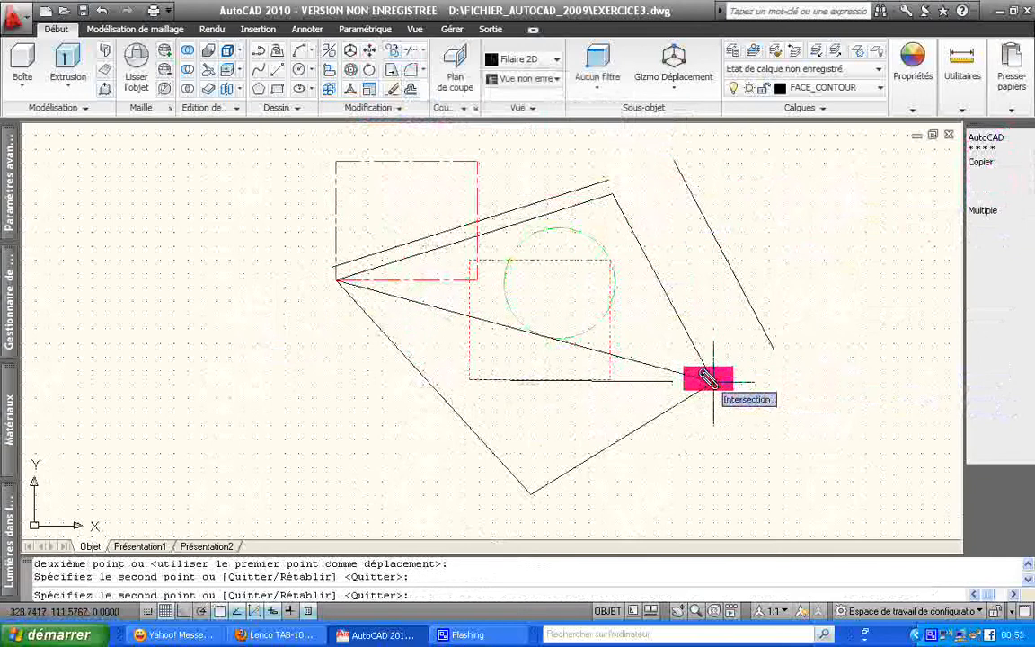
pyautogui.press('Return')
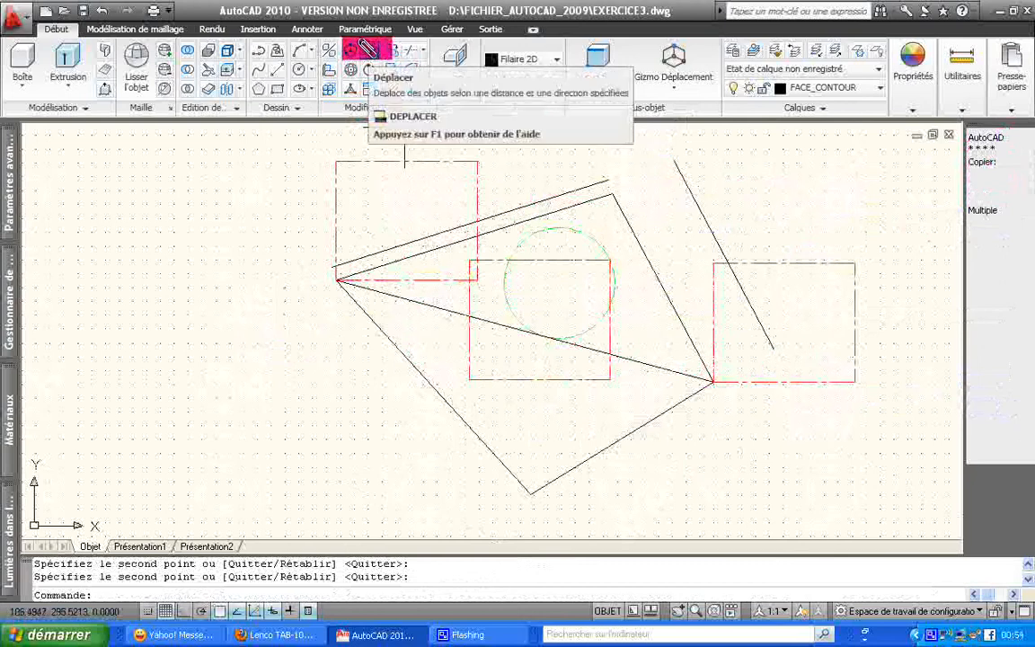
# Step: Move the original red rectangle from the midpoint of its lower side to the triangle's top vertex
pyautogui.click(365, 50)
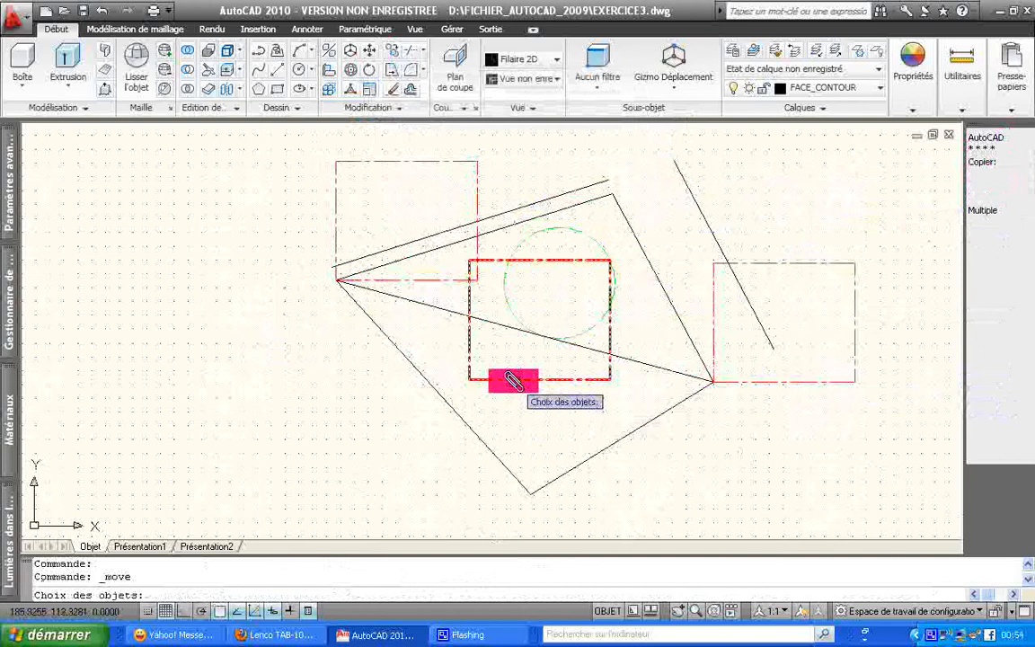
pyautogui.click(513, 381)
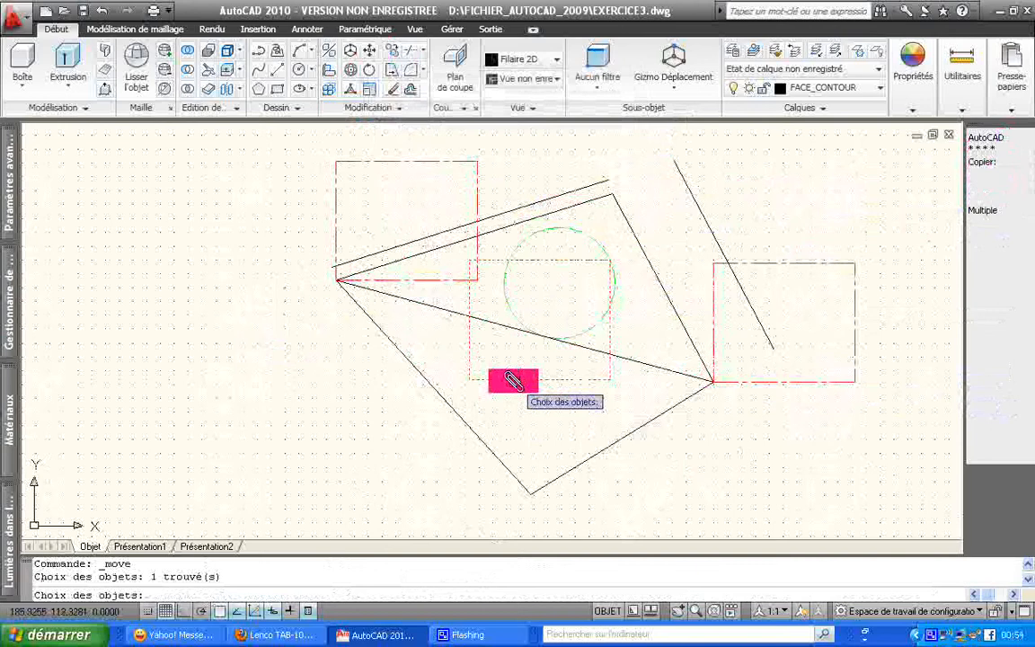
pyautogui.press('Return')
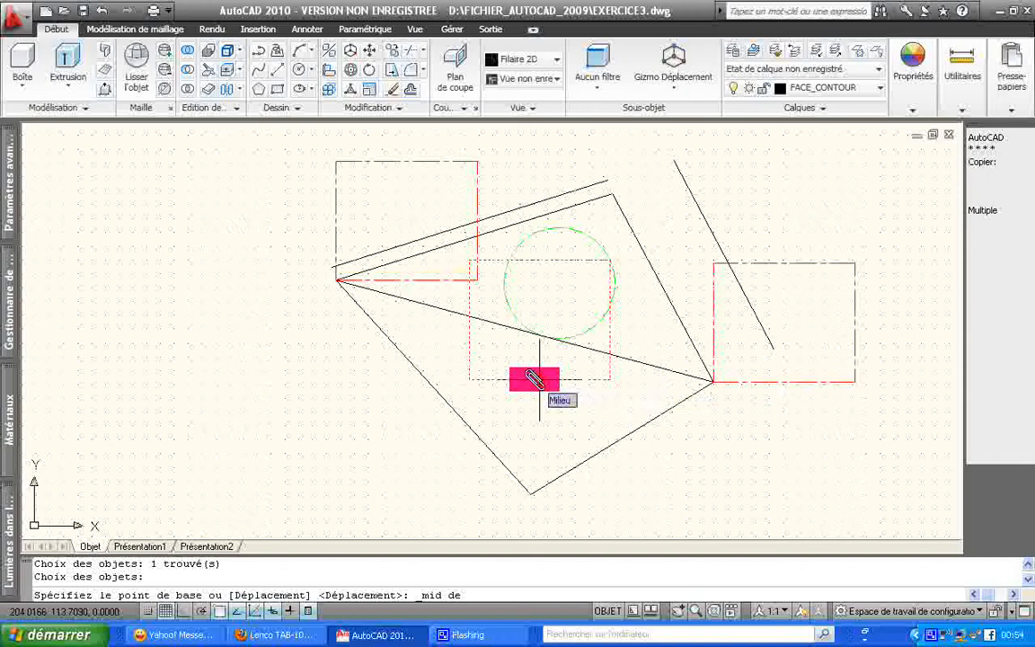
pyautogui.click(536, 378)
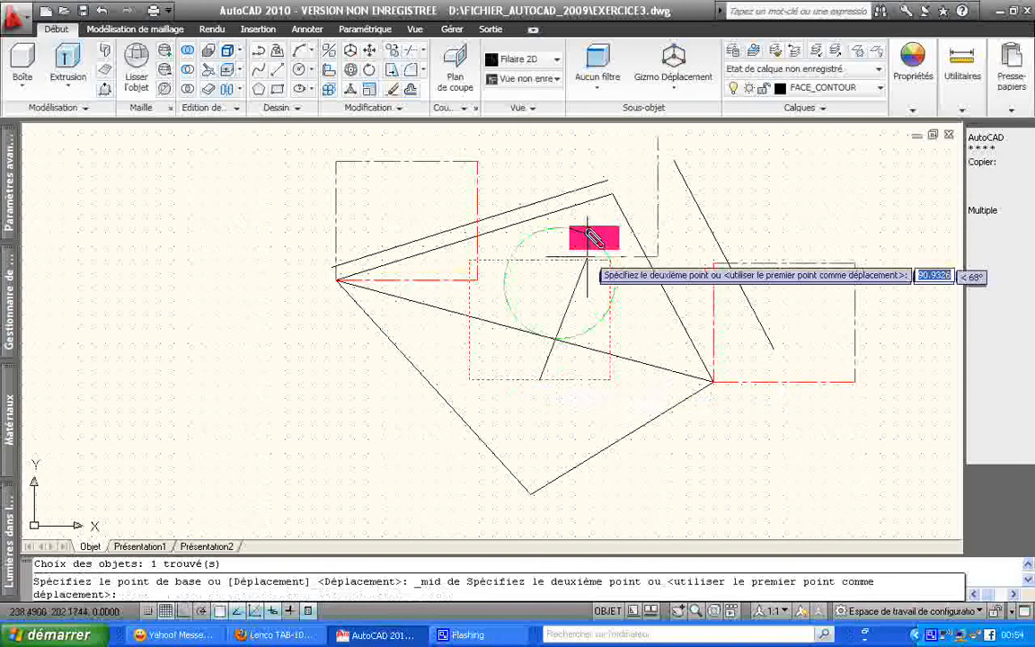
pyautogui.click(609, 191)
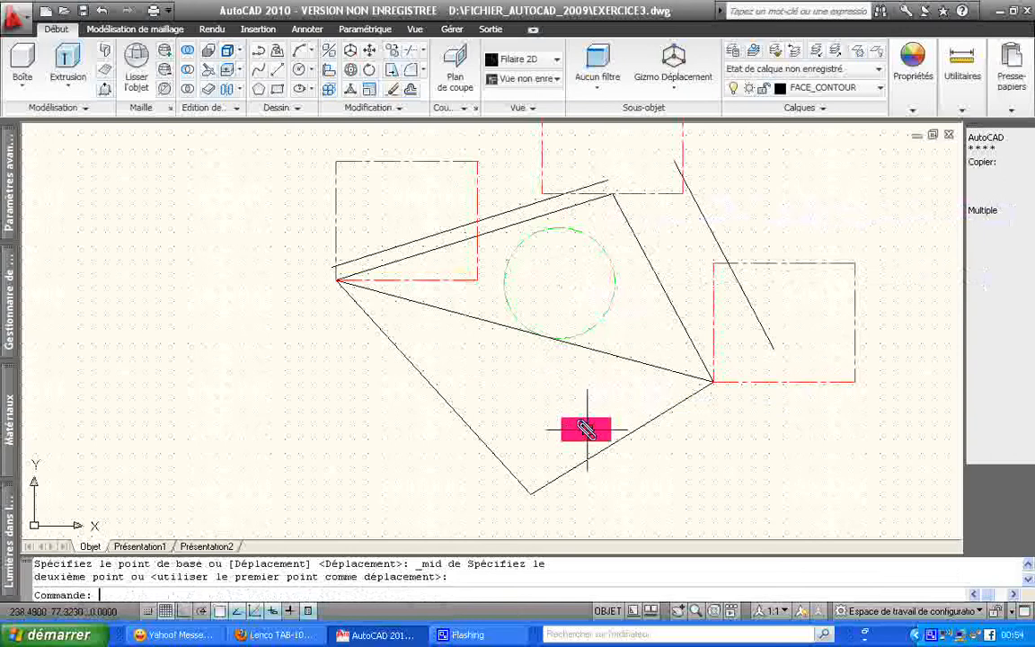
# Step: Zoom the view with the Tout option to examine the entire drawing, including the moved rectangle
pyautogui.write('z')
pyautogui.press('Return')
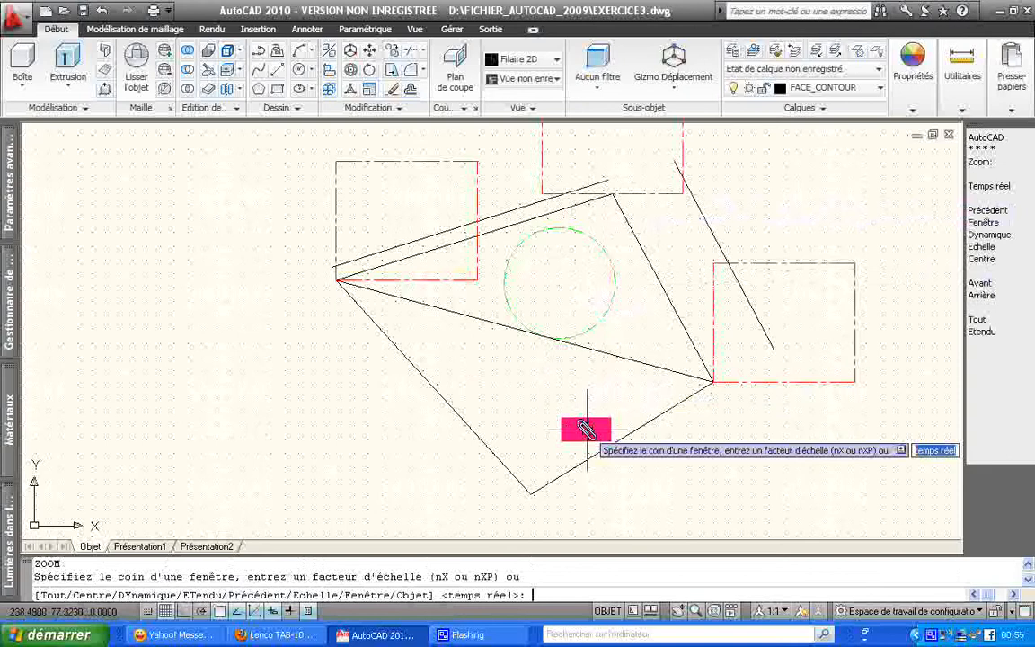
pyautogui.write('T')
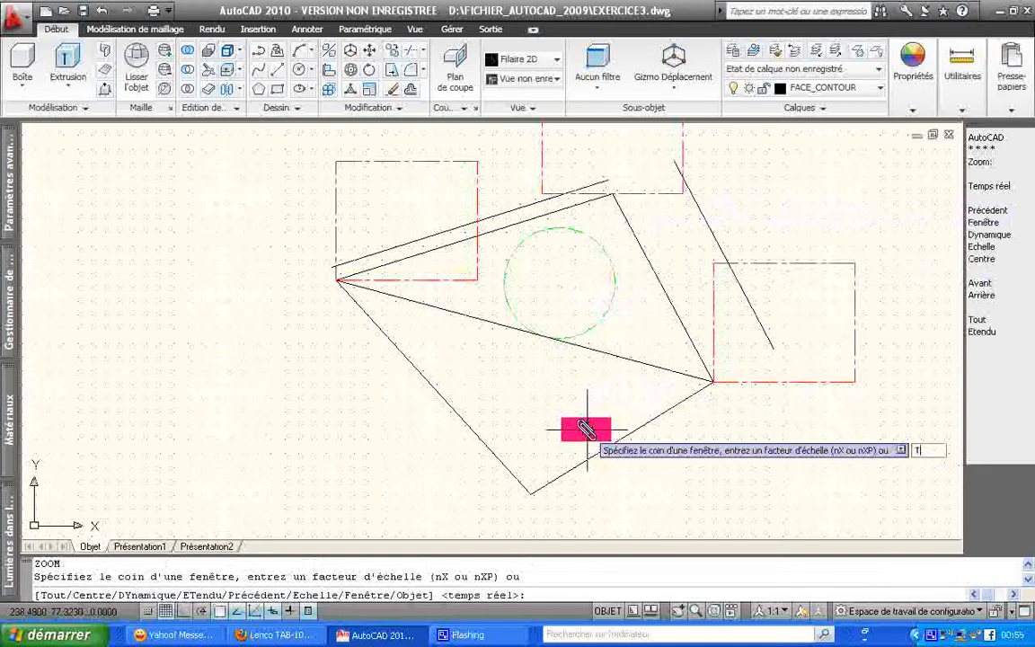
pyautogui.press('Return')
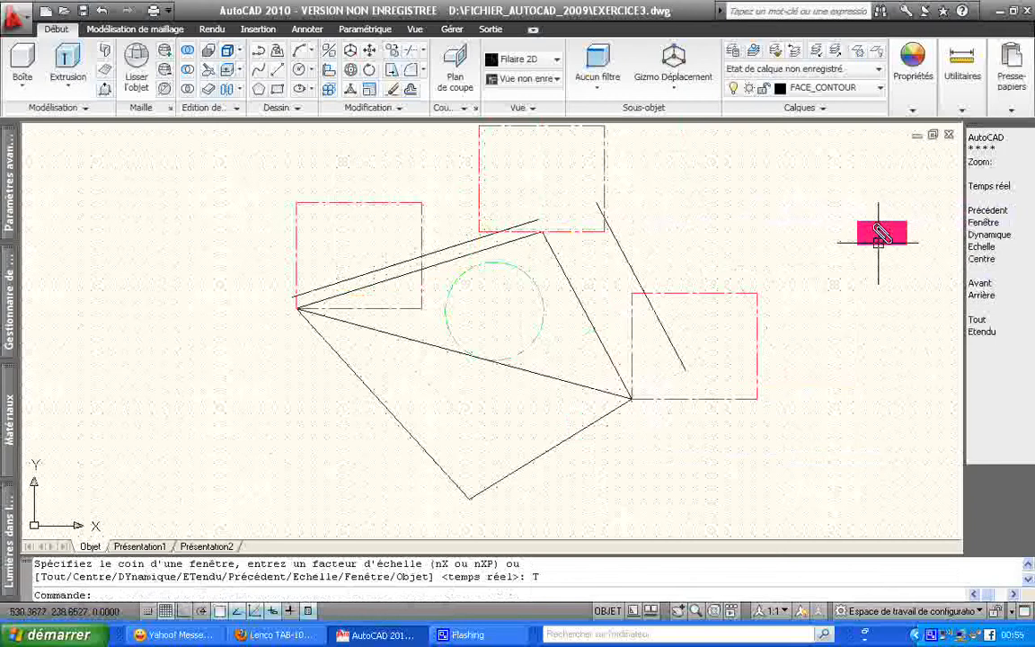
pyautogui.click(989, 137)
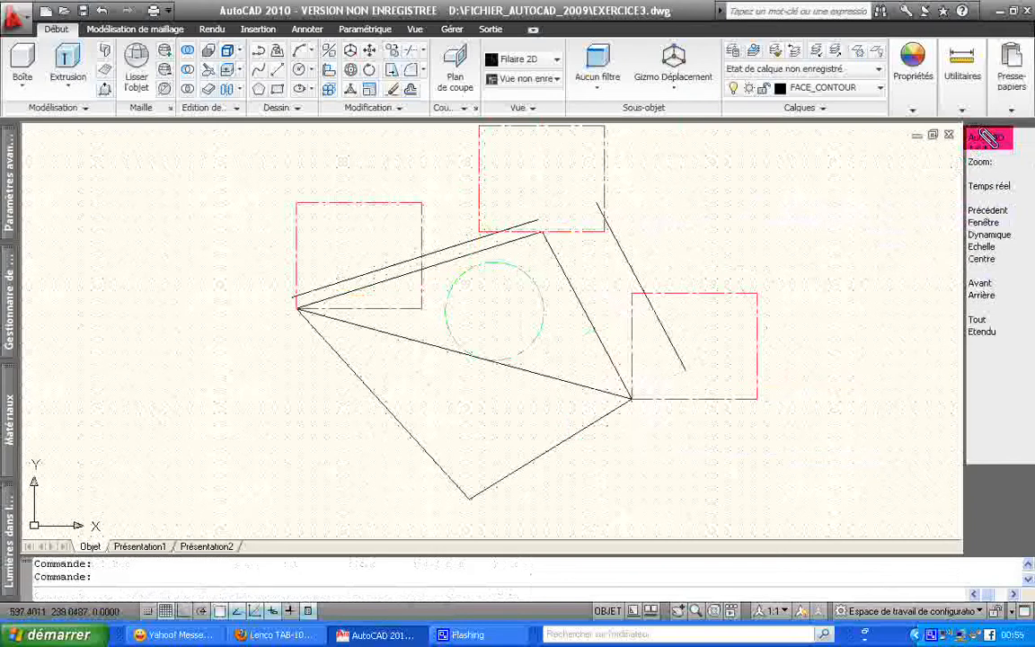
pyautogui.click(989, 137)
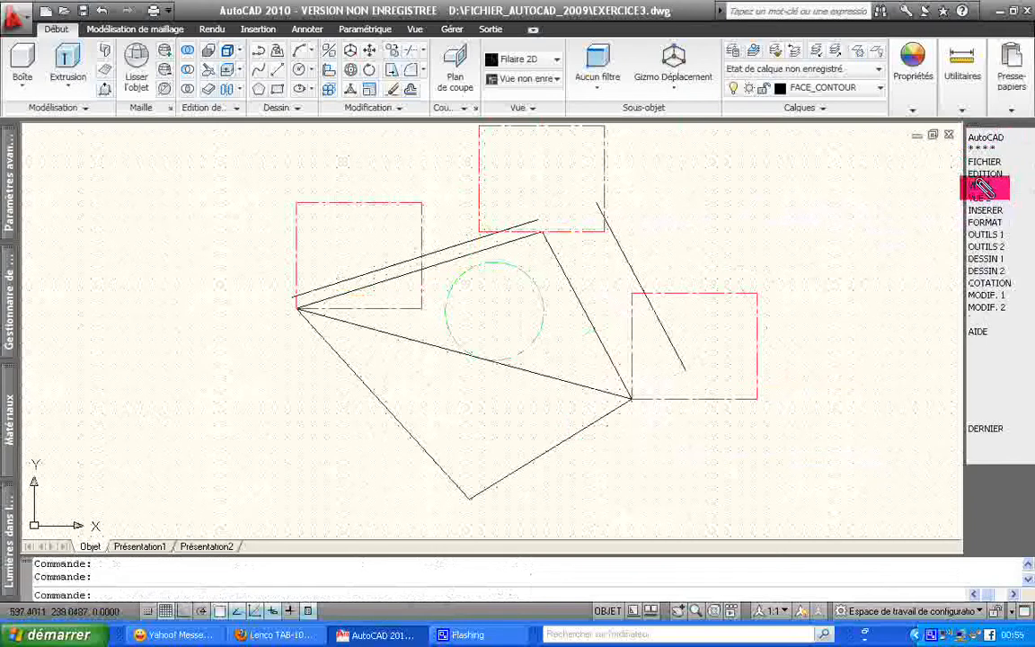
pyautogui.click(984, 187)
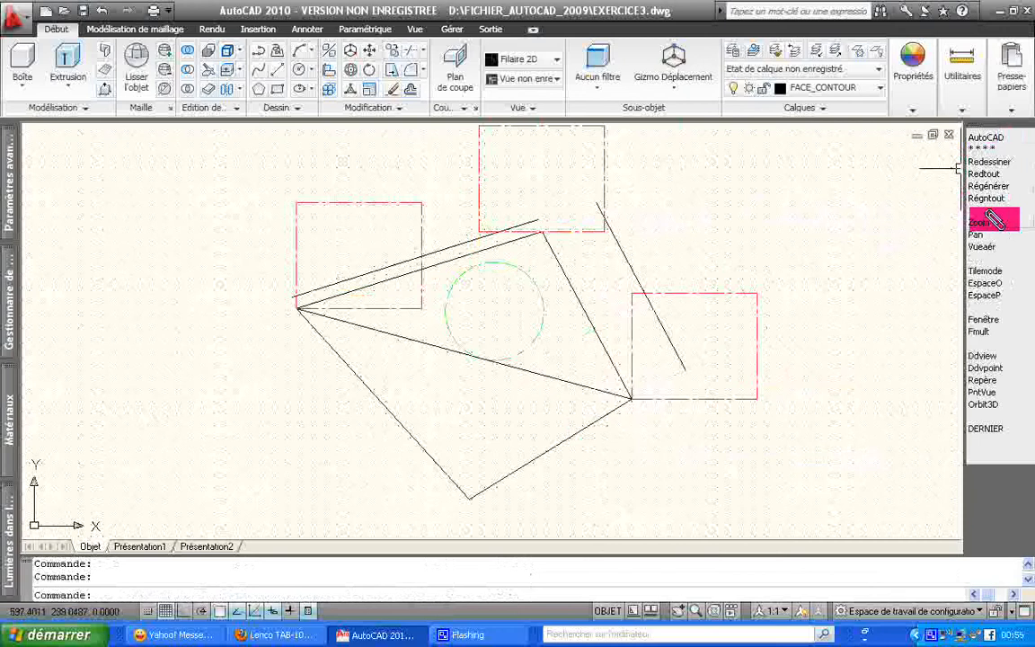
pyautogui.click(992, 220)
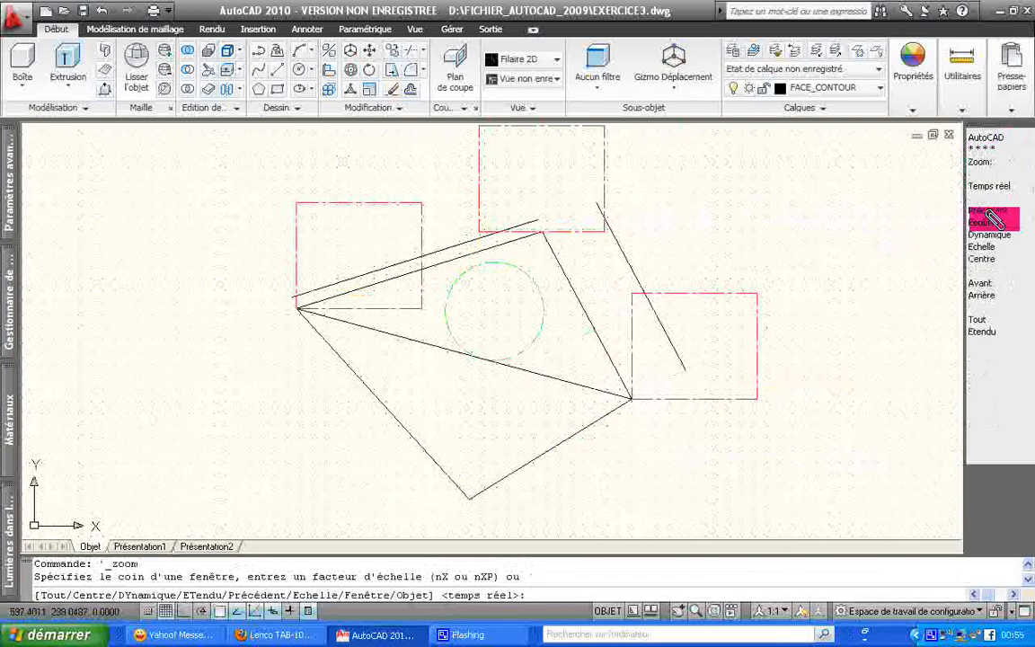
pyautogui.click(982, 314)
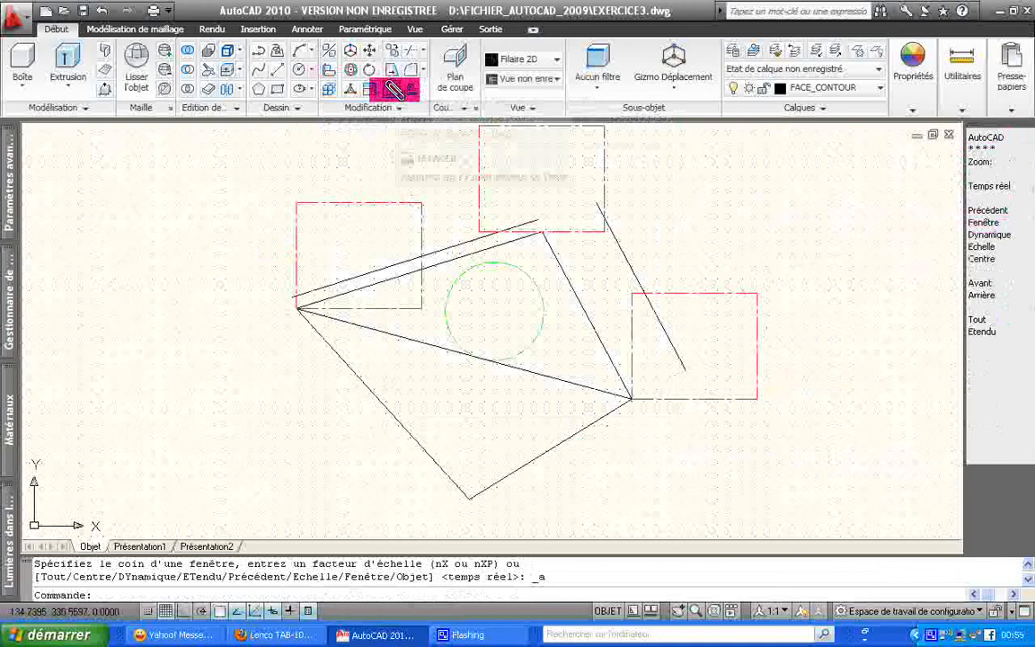
# Step: Erase the rectangle copy at the triangle's left vertex and the offset line parallel to the triangle's upper-left side
pyautogui.click(396, 89)
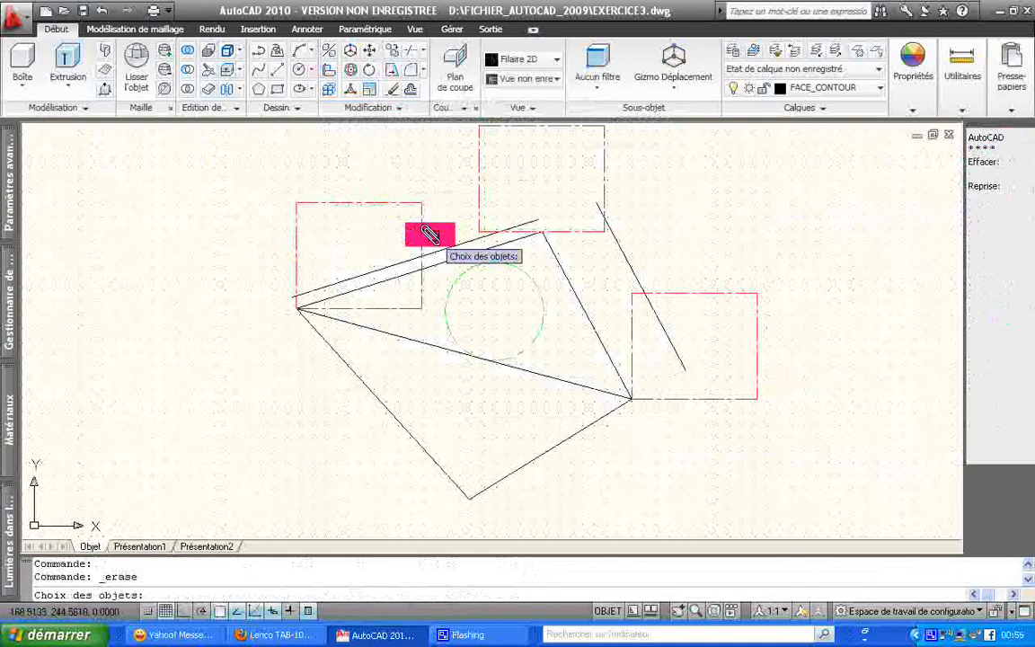
pyautogui.click(421, 234)
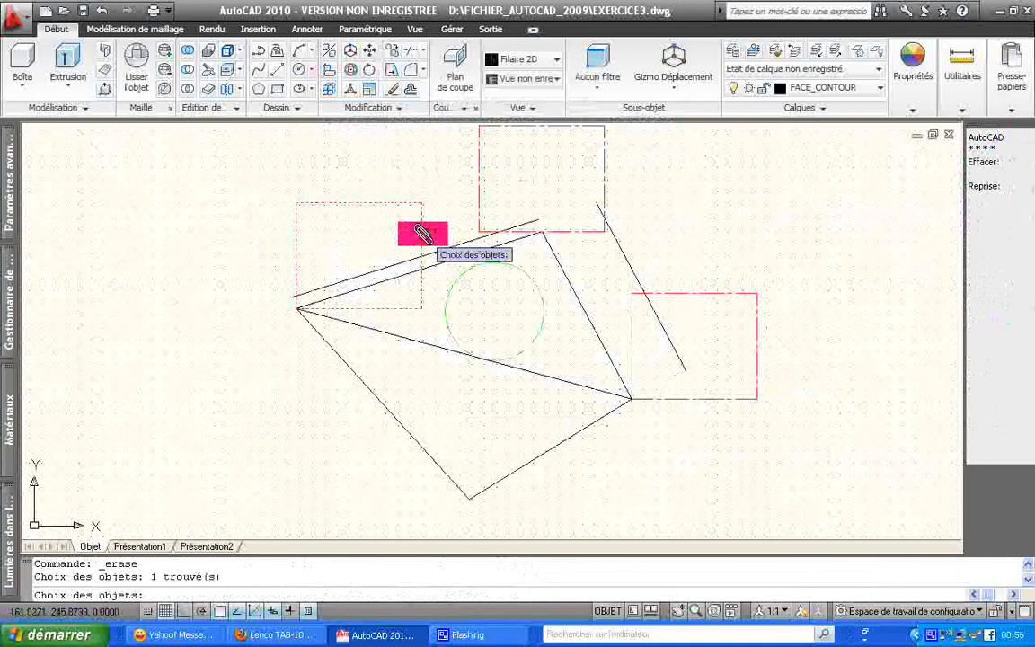
pyautogui.press('Return')
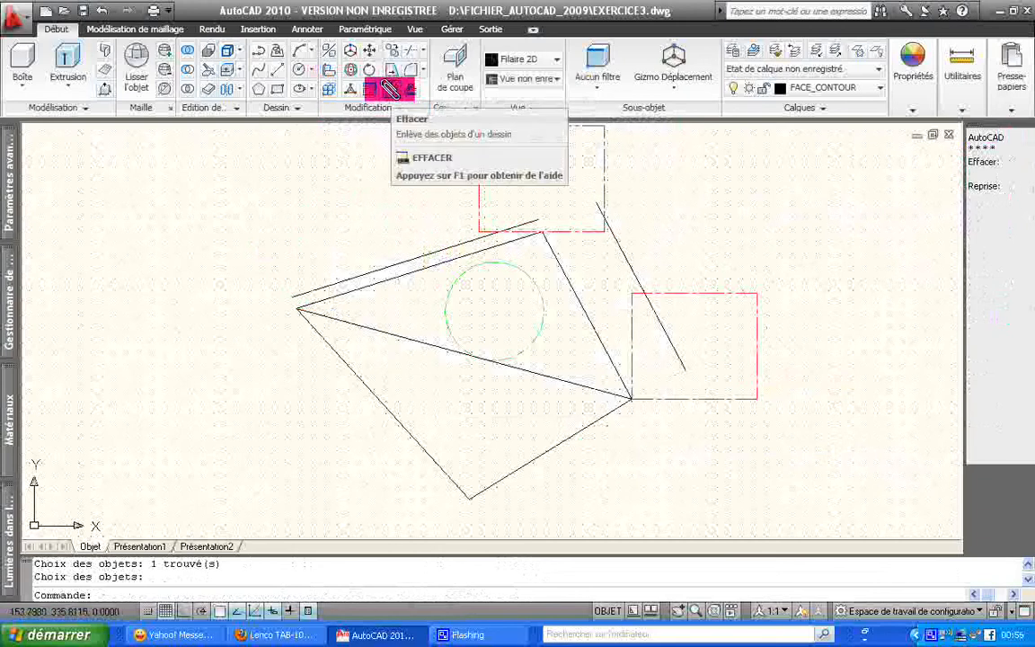
pyautogui.click(391, 90)
pyautogui.click(445, 303)
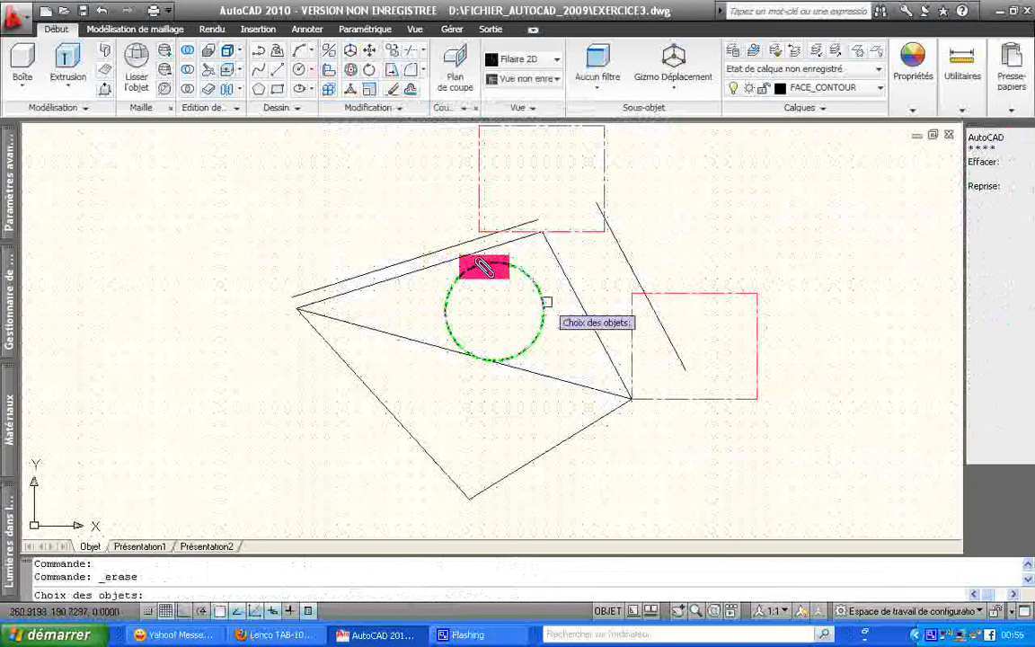
pyautogui.click(484, 268)
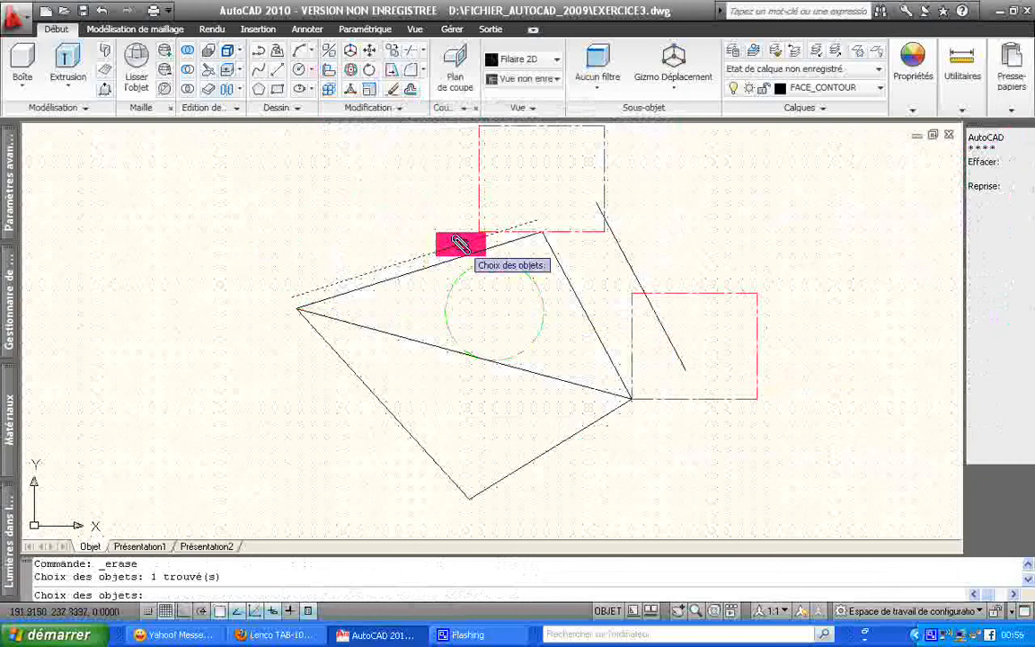
pyautogui.press('Return')
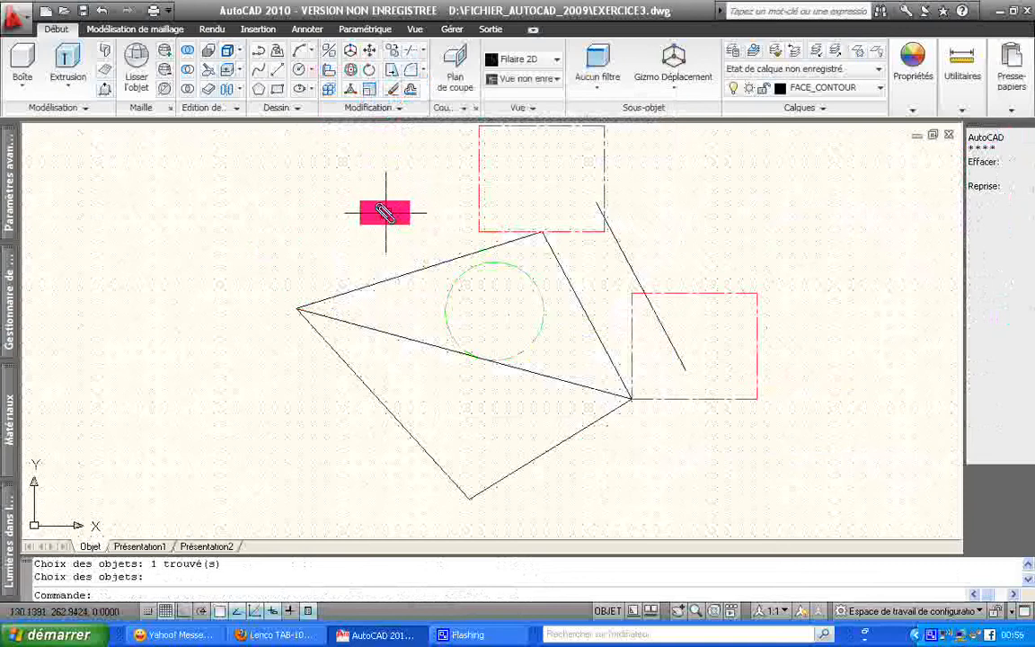
# Step: Stretch the left endpoint of the triangle's upper-left side outward along its own direction by about 92 units
pyautogui.click(399, 277)
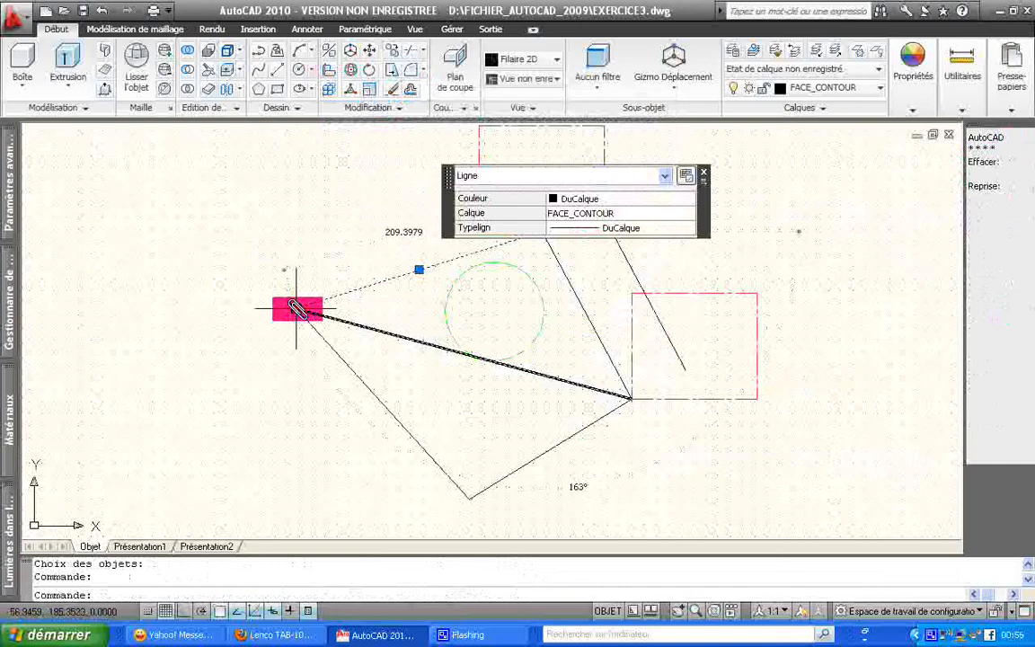
pyautogui.click(297, 309)
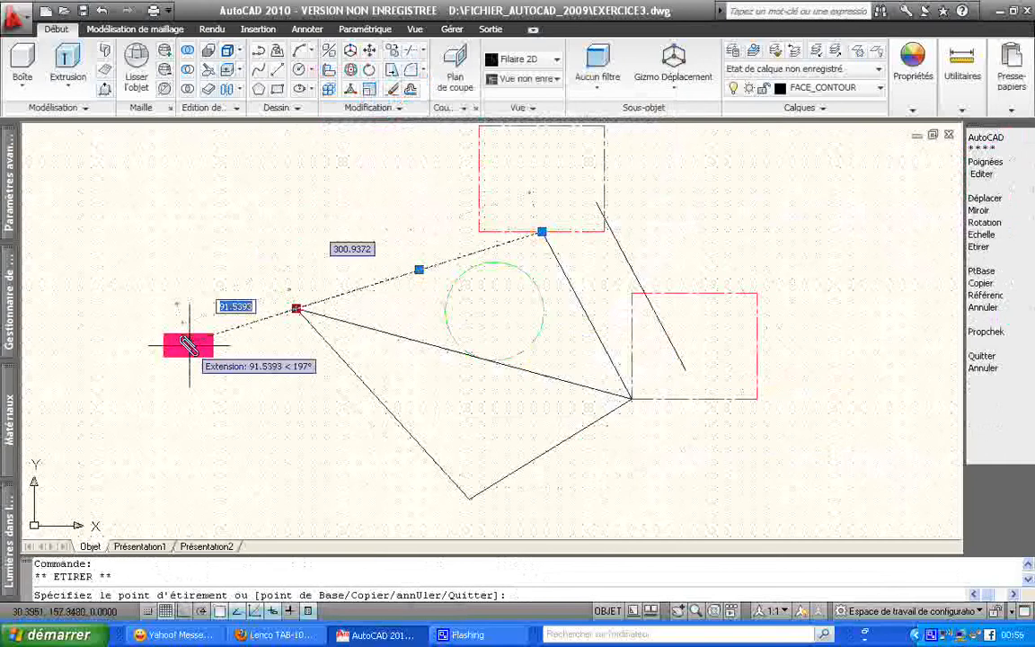
pyautogui.click(189, 345)
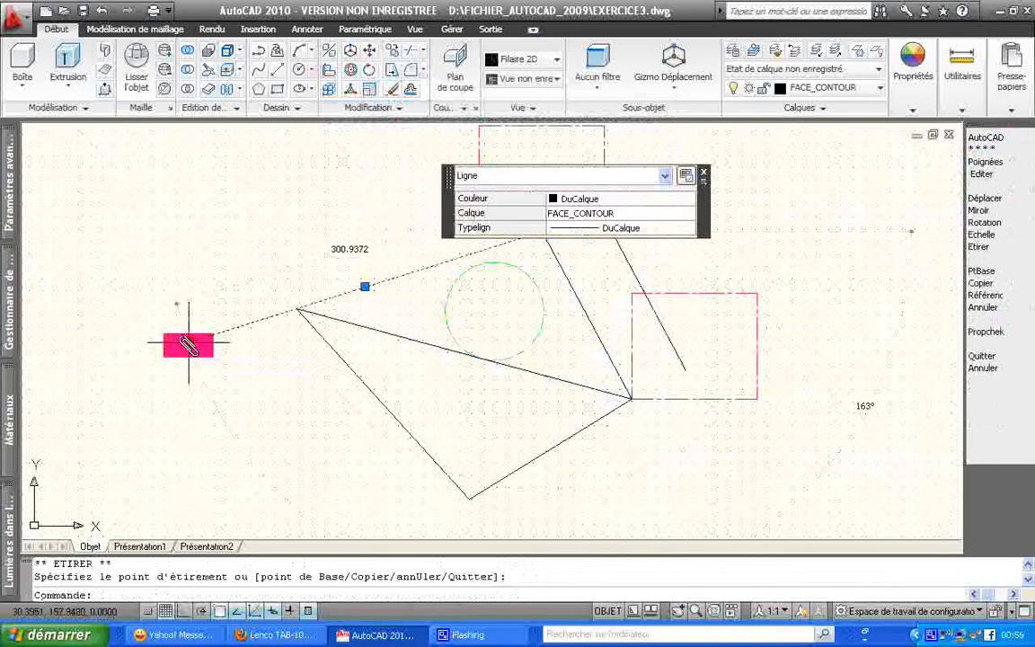
pyautogui.press('Escape')
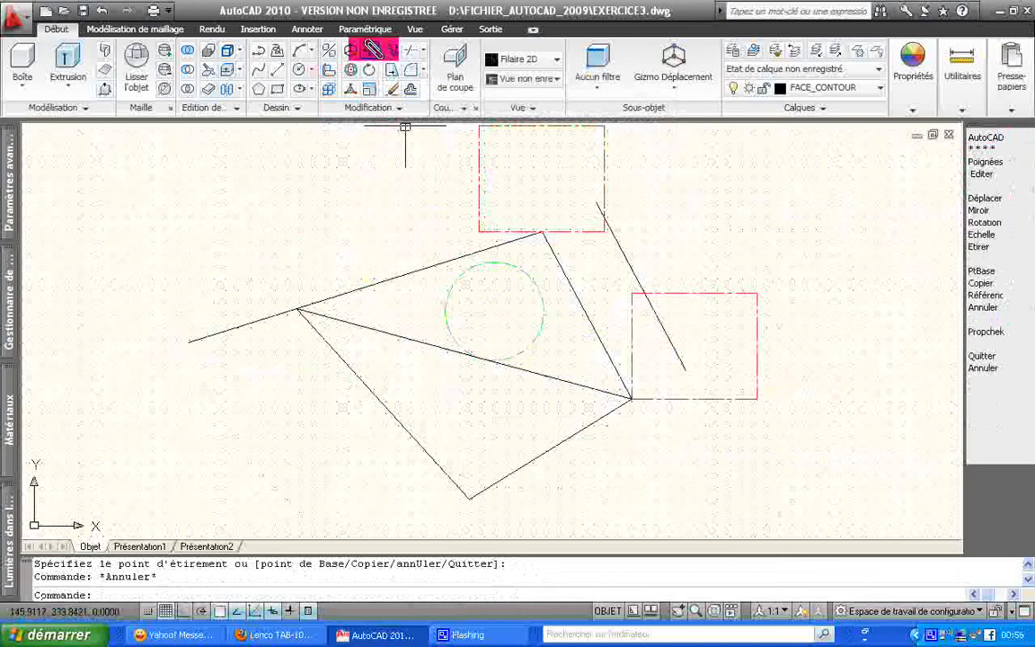
# Step: Move the green circle so that its centre lies on the original triangle's left vertex
pyautogui.click(371, 51)
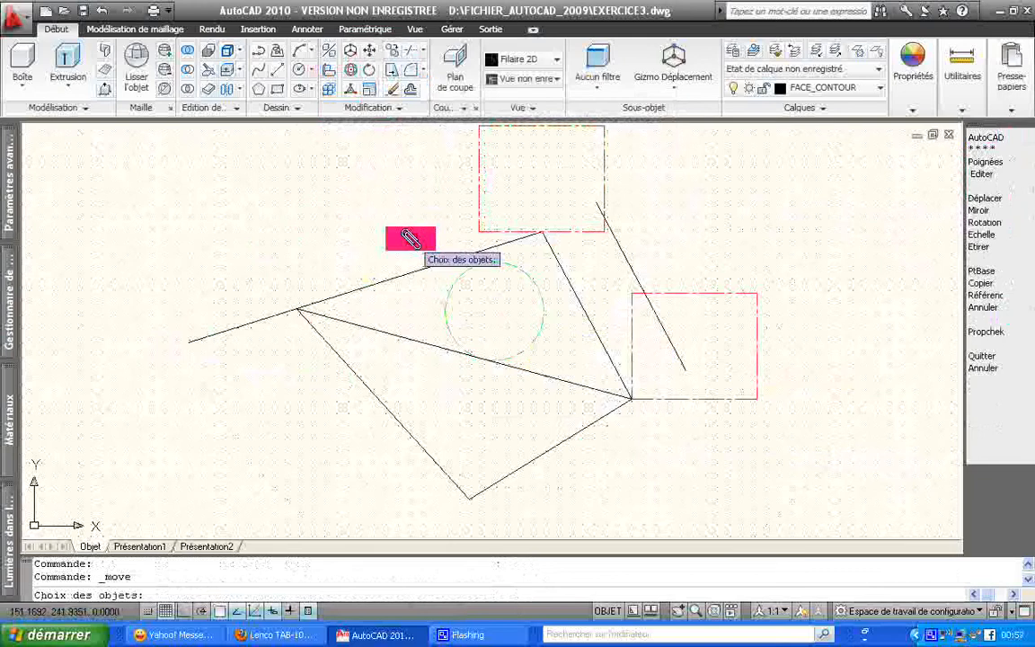
pyautogui.click(443, 308)
pyautogui.press('Return')
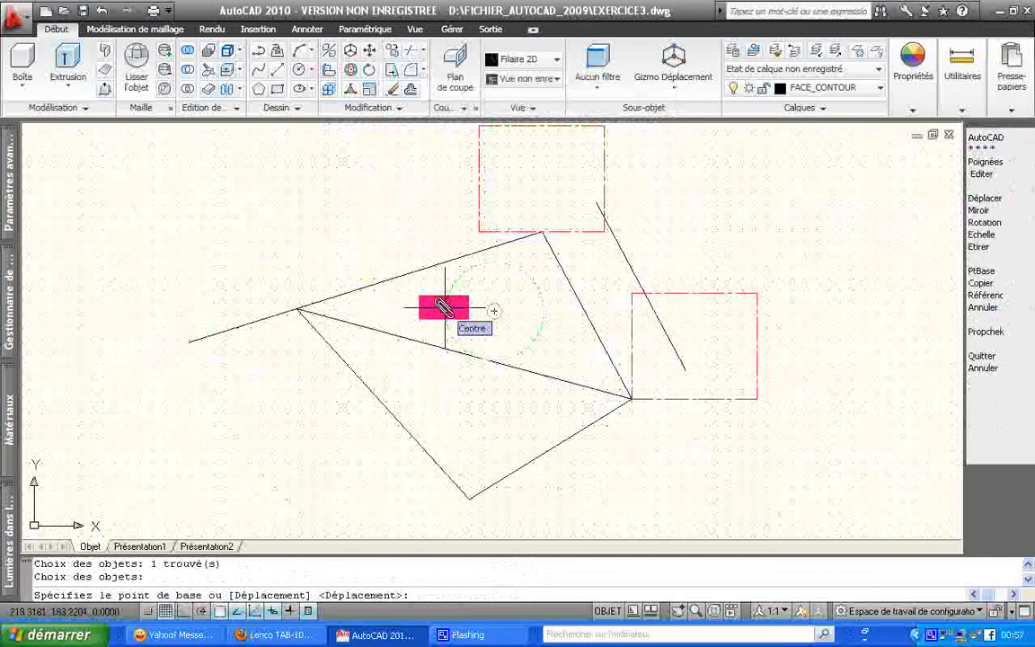
pyautogui.click(443, 307)
pyautogui.click(410, 340)
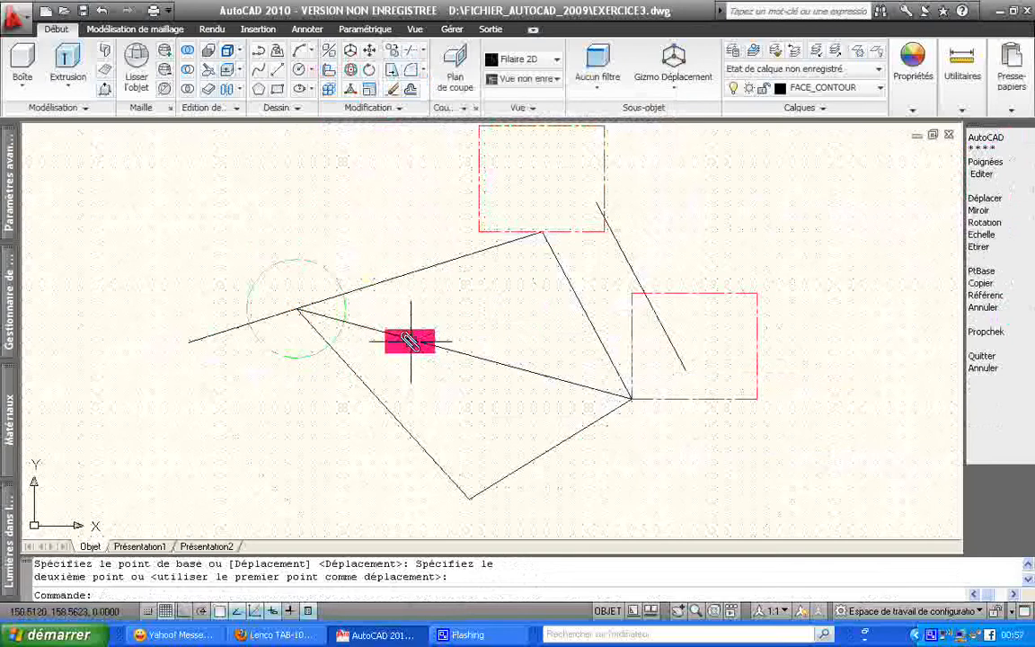
pyautogui.press('Escape')
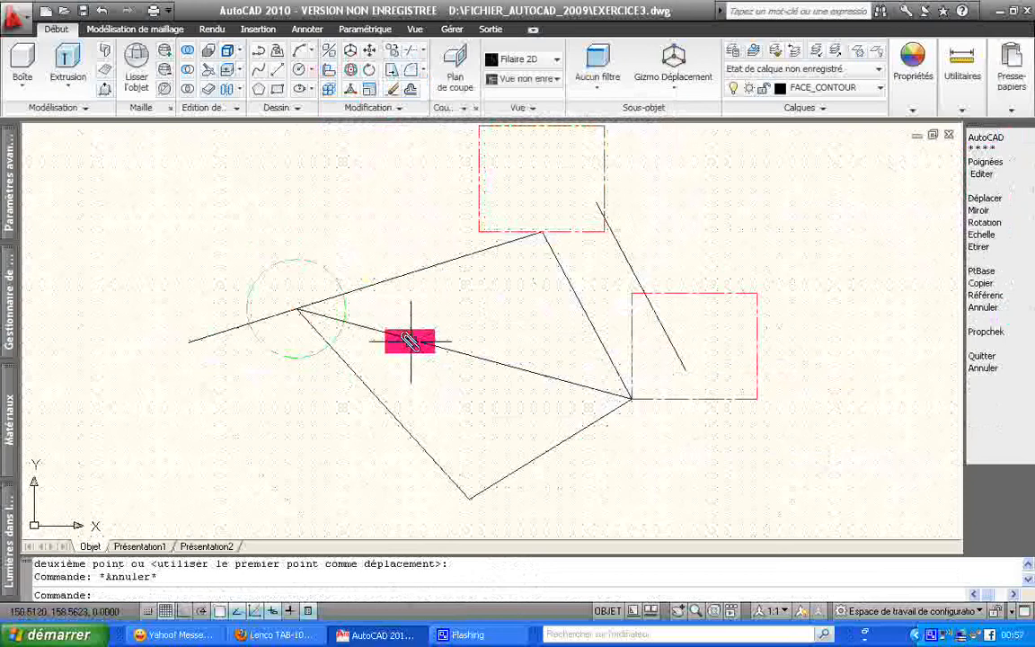
# Step: Trim the green circle down to the arc between the extended upper side and the shared middle side of the triangles, and undo the trim
pyautogui.write('z')
pyautogui.press('Return')
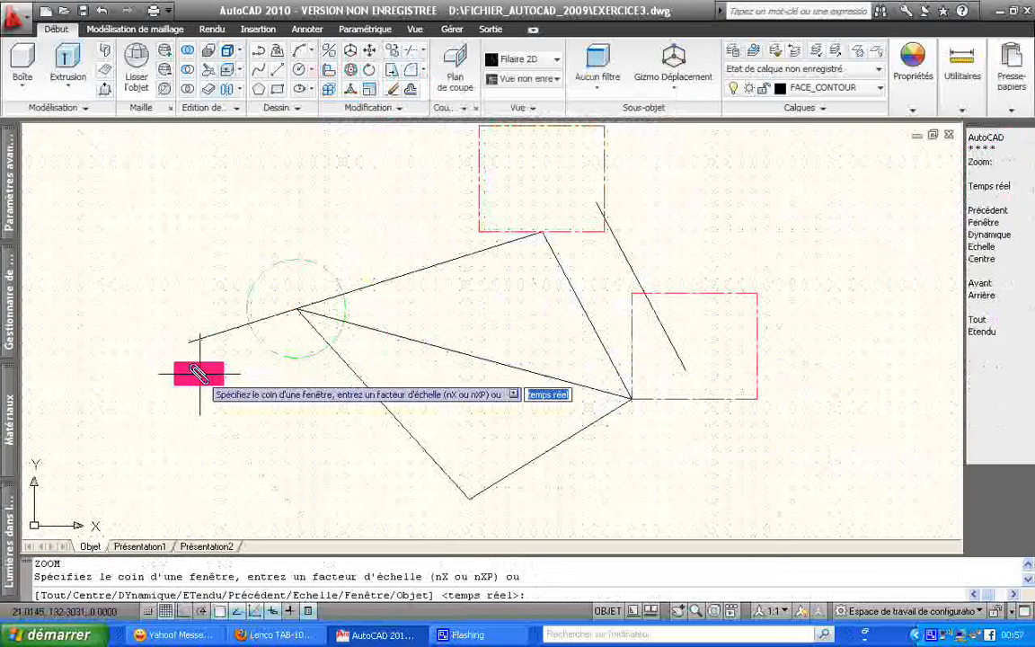
pyautogui.click(199, 373)
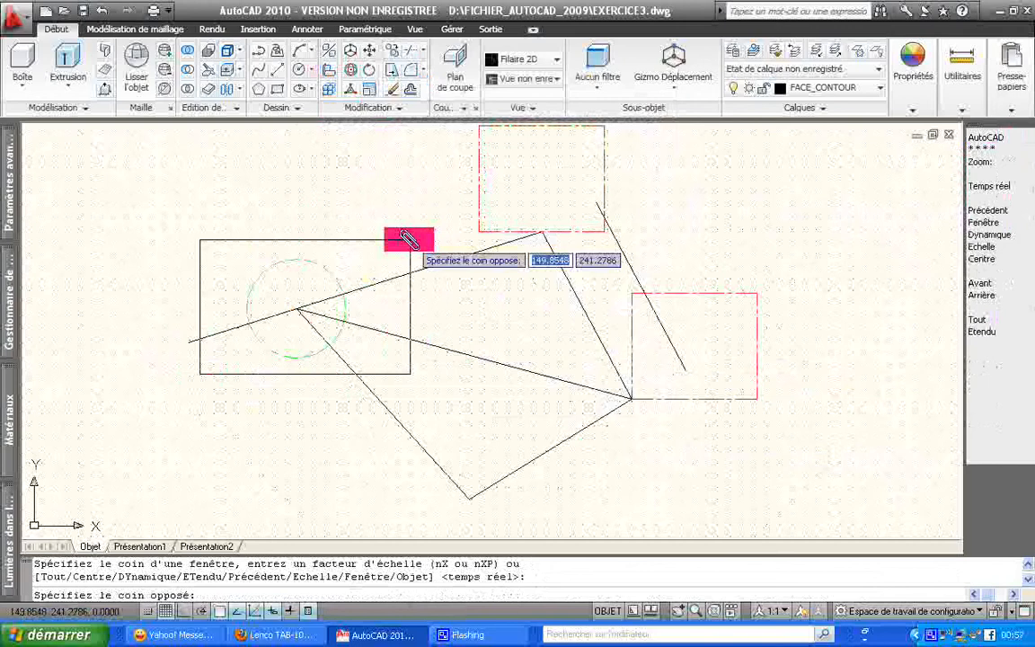
pyautogui.click(409, 239)
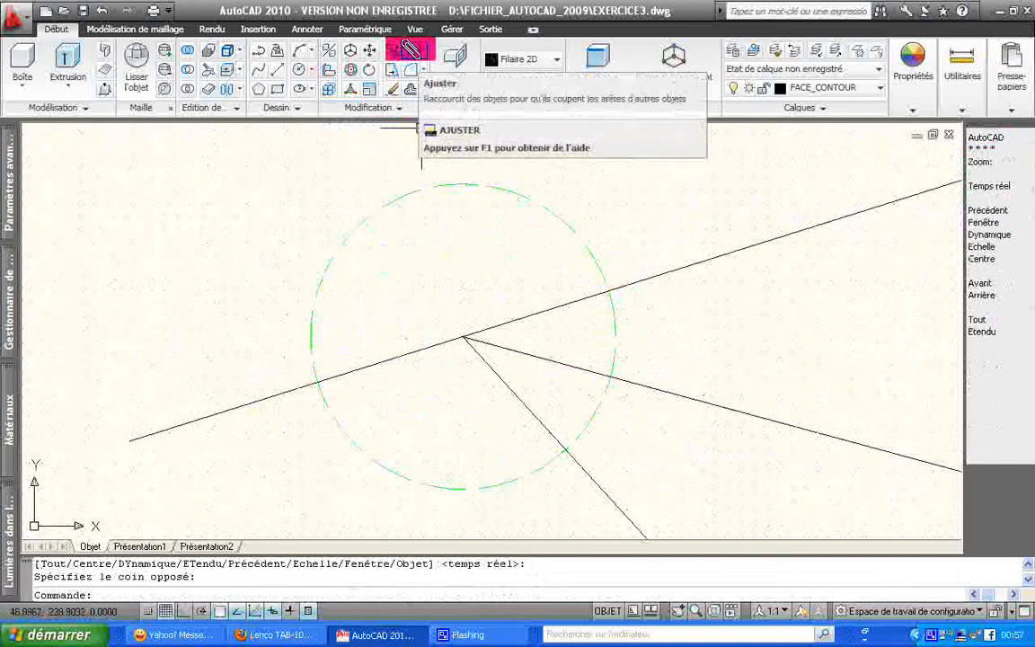
pyautogui.click(410, 52)
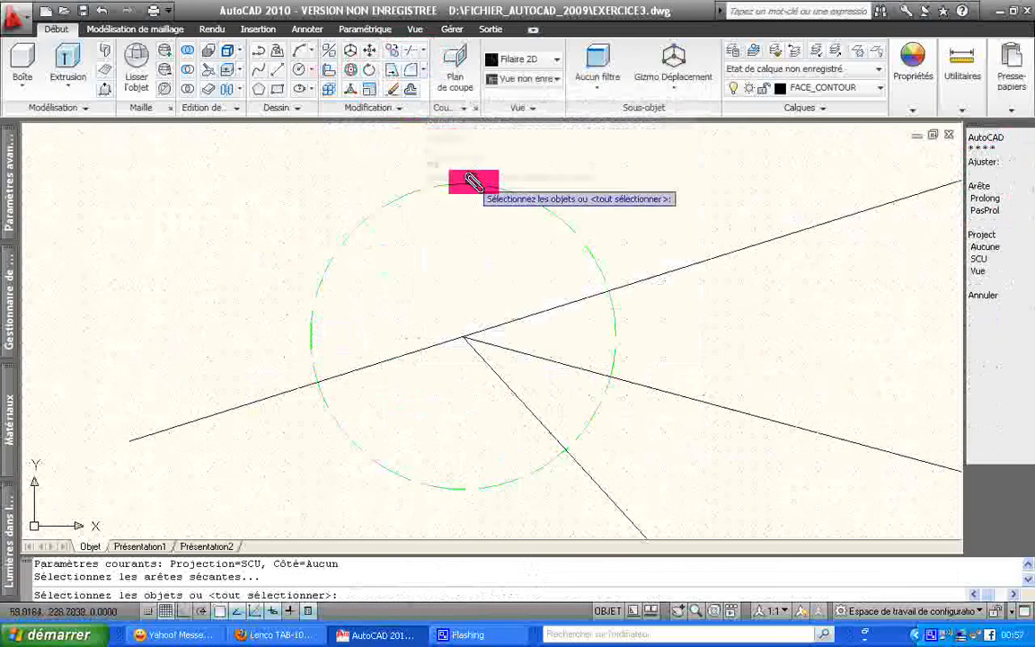
pyautogui.click(552, 213)
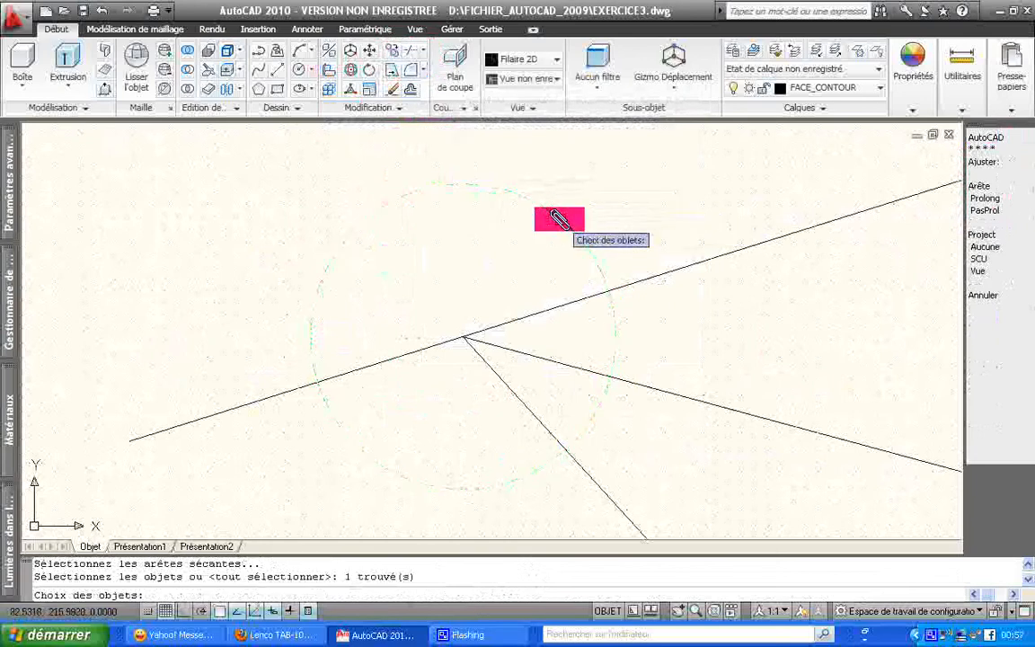
pyautogui.click(578, 300)
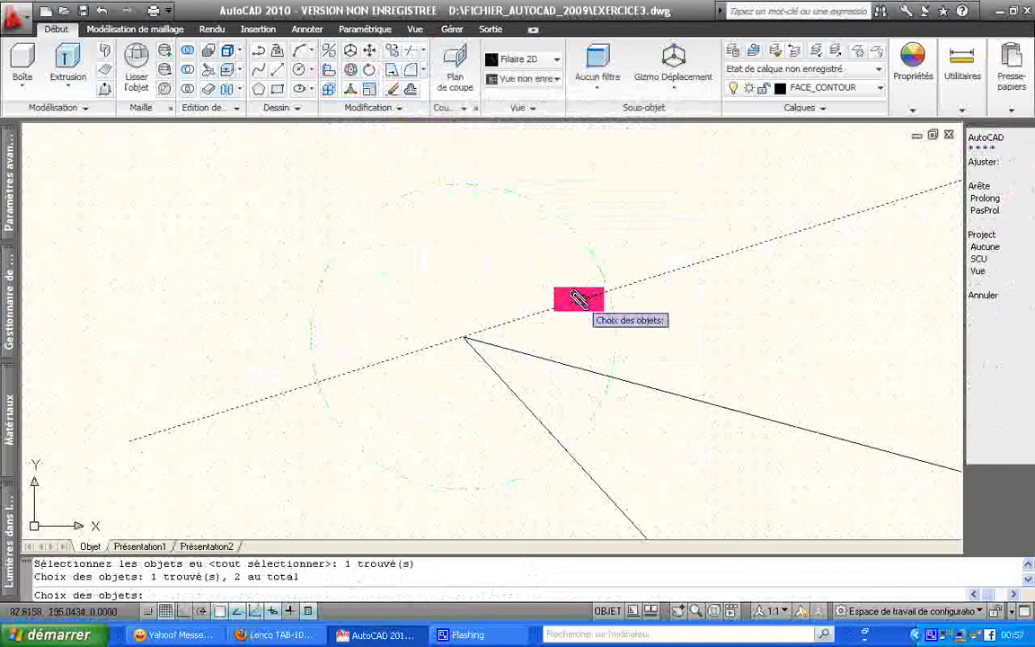
pyautogui.click(567, 363)
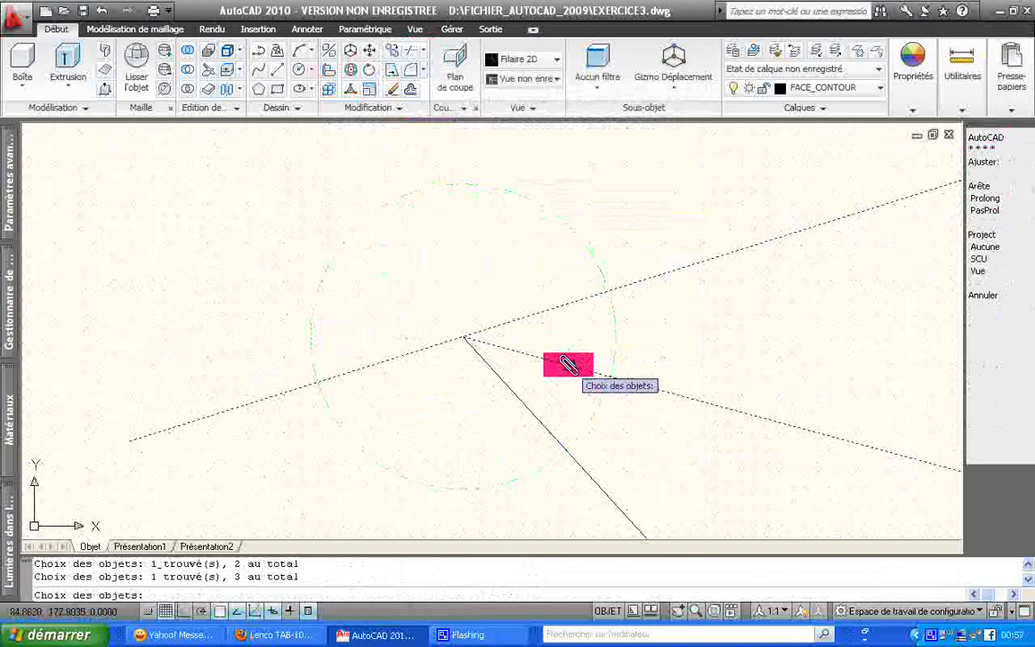
pyautogui.press('Return')
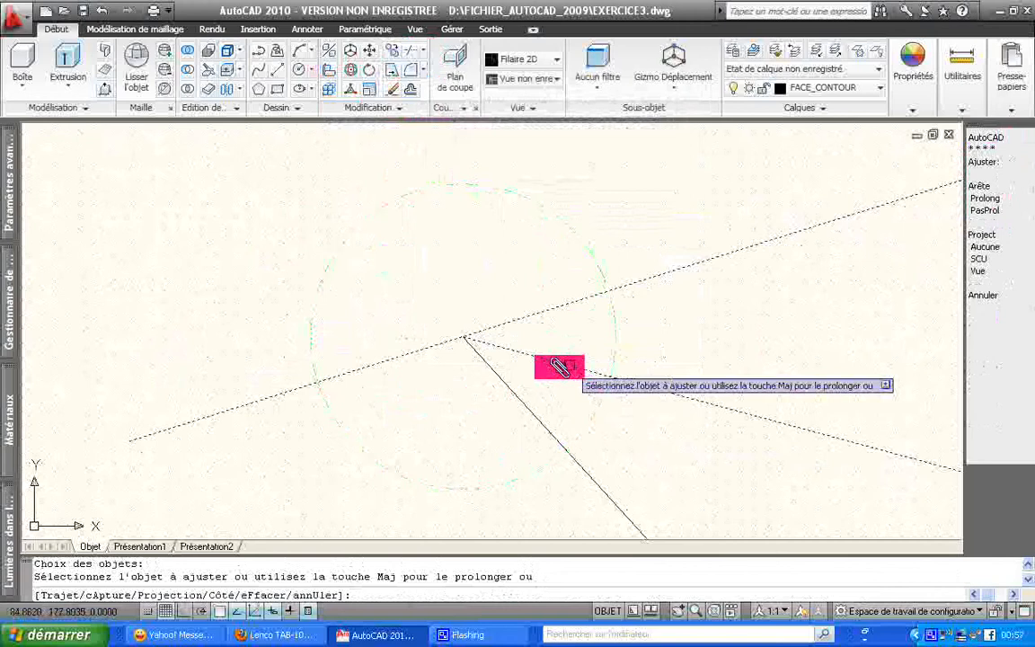
pyautogui.click(482, 486)
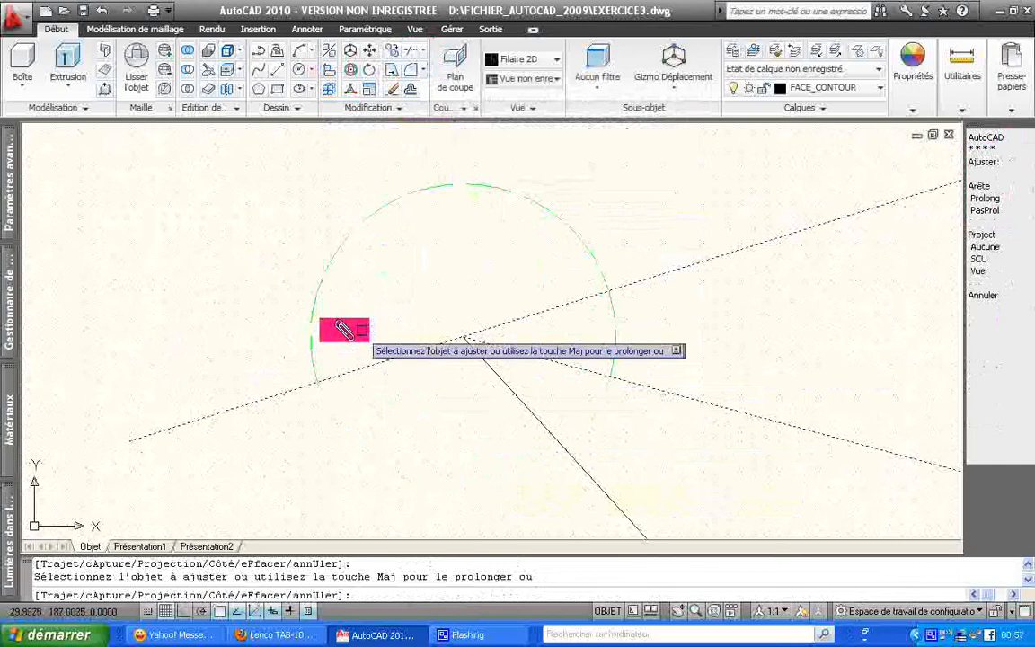
pyautogui.click(313, 317)
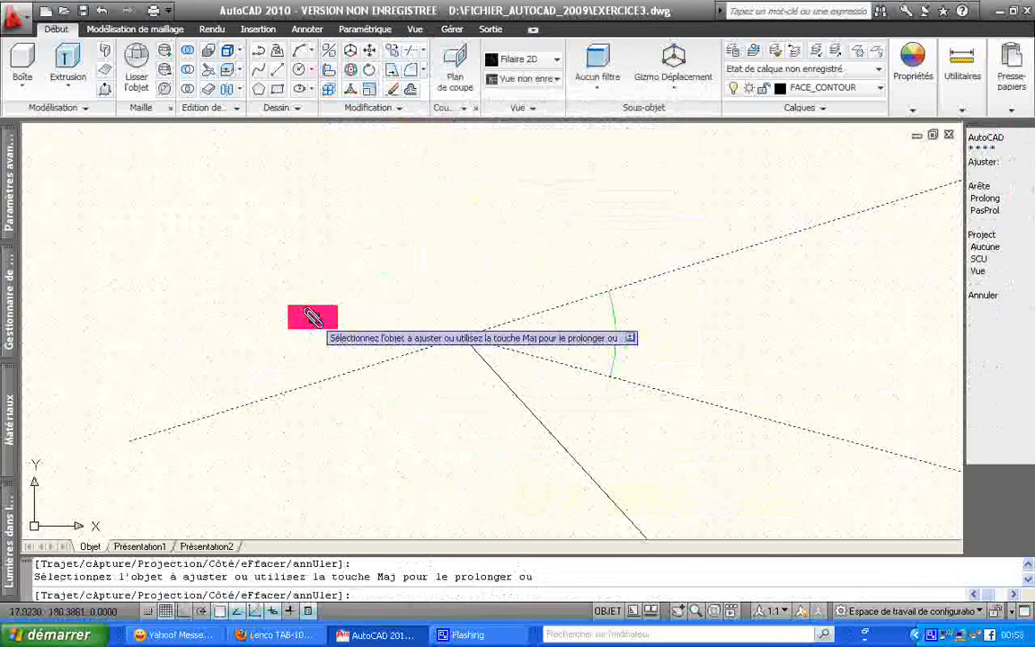
pyautogui.press('Escape')
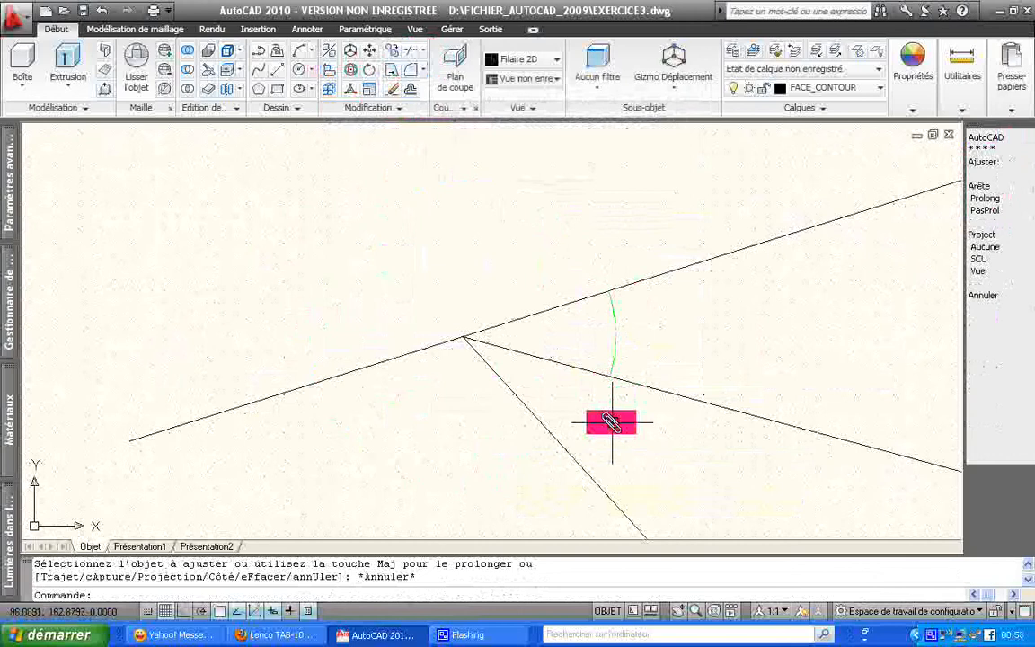
pyautogui.write('u')
pyautogui.press('Return')
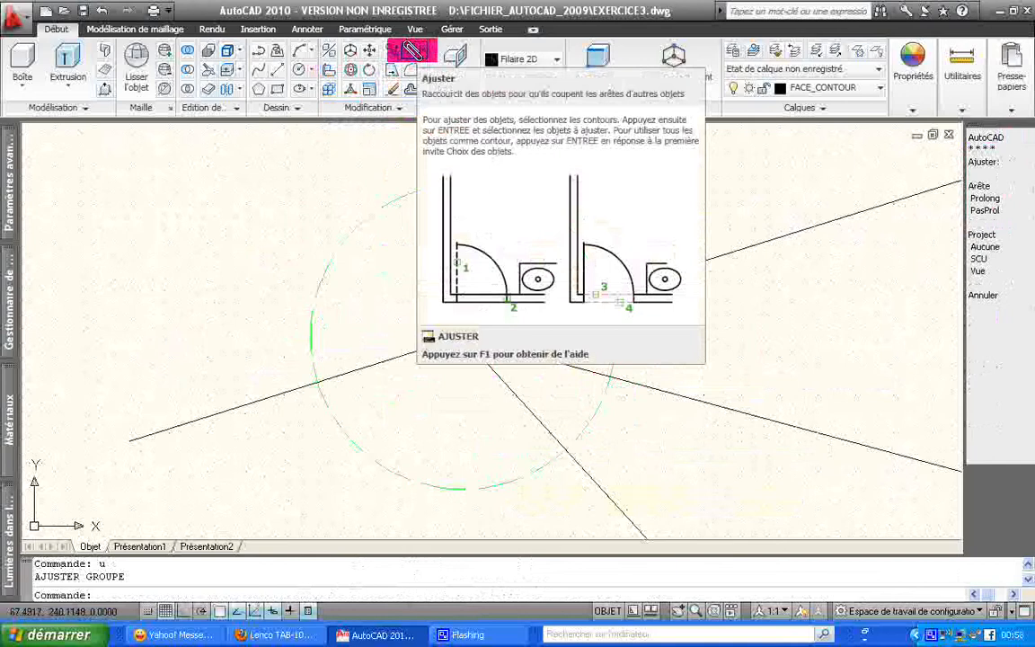
# Step: Trim the part of the extended upper side that lies inside the green circle, using the circle as cutting edge, and undo the trim
pyautogui.click(413, 52)
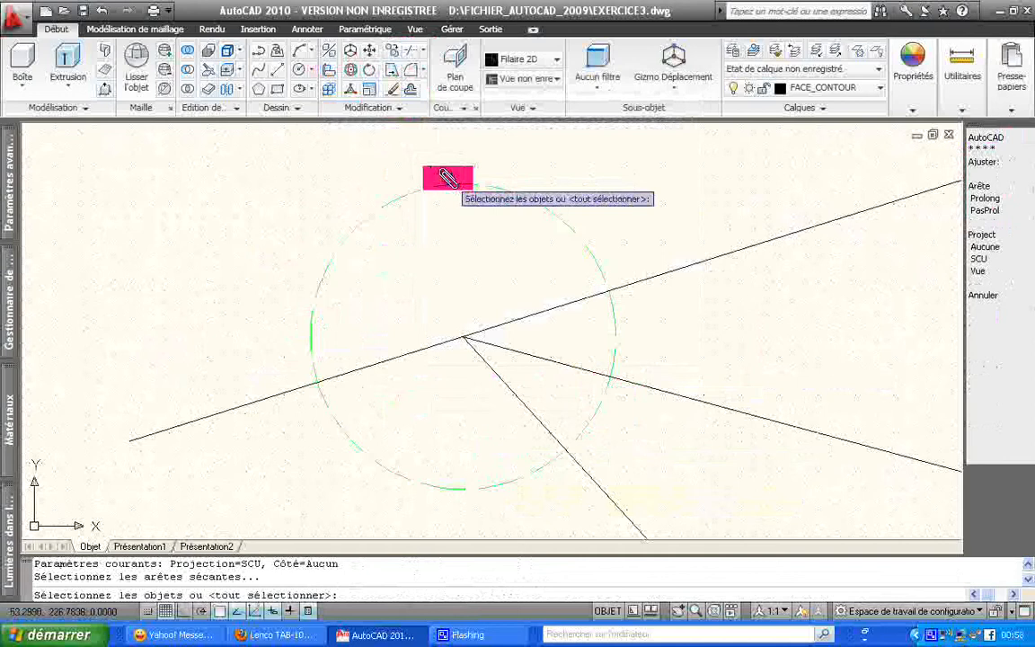
pyautogui.click(449, 180)
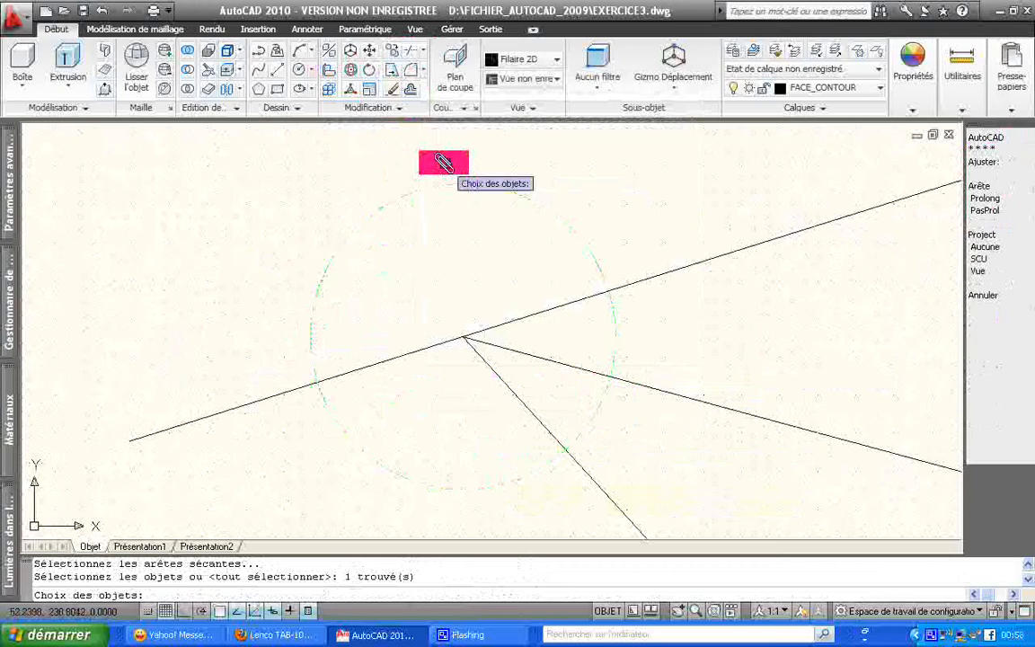
pyautogui.press('Return')
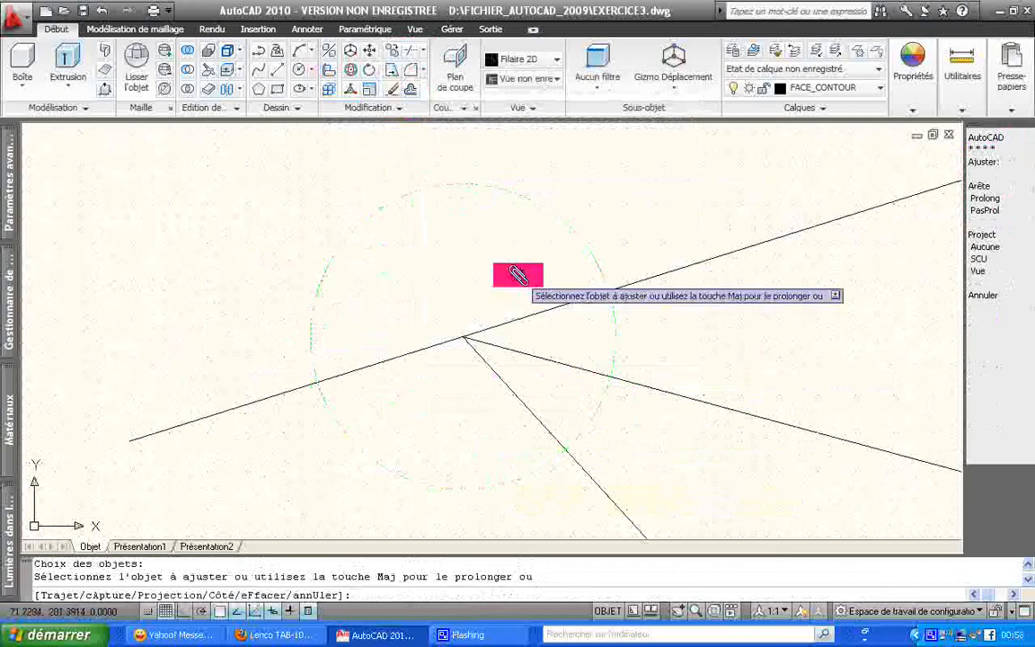
pyautogui.click(571, 304)
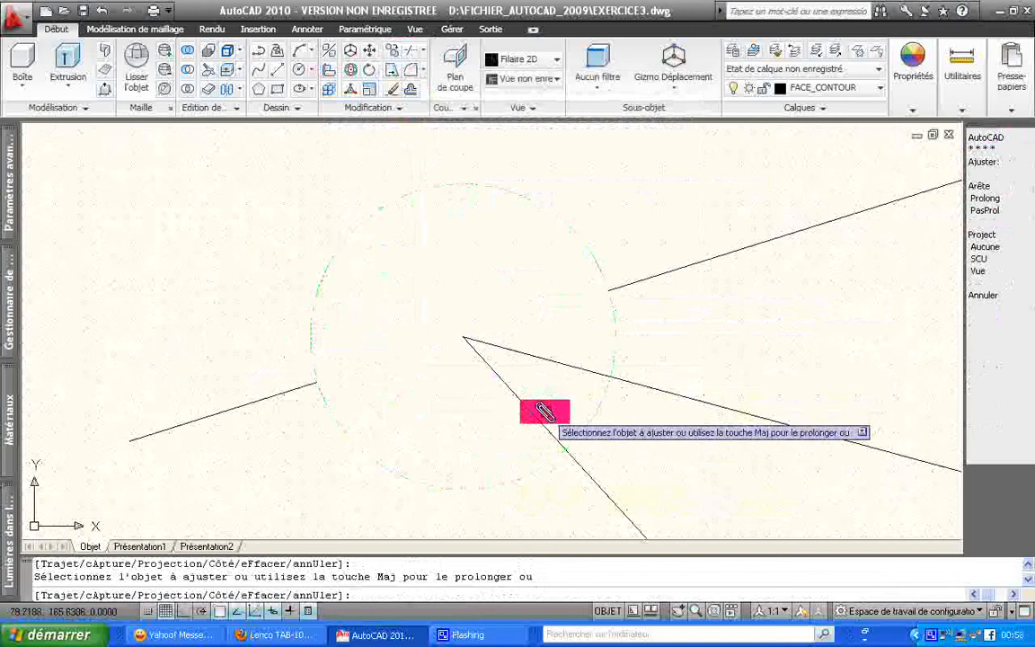
pyautogui.press('Escape')
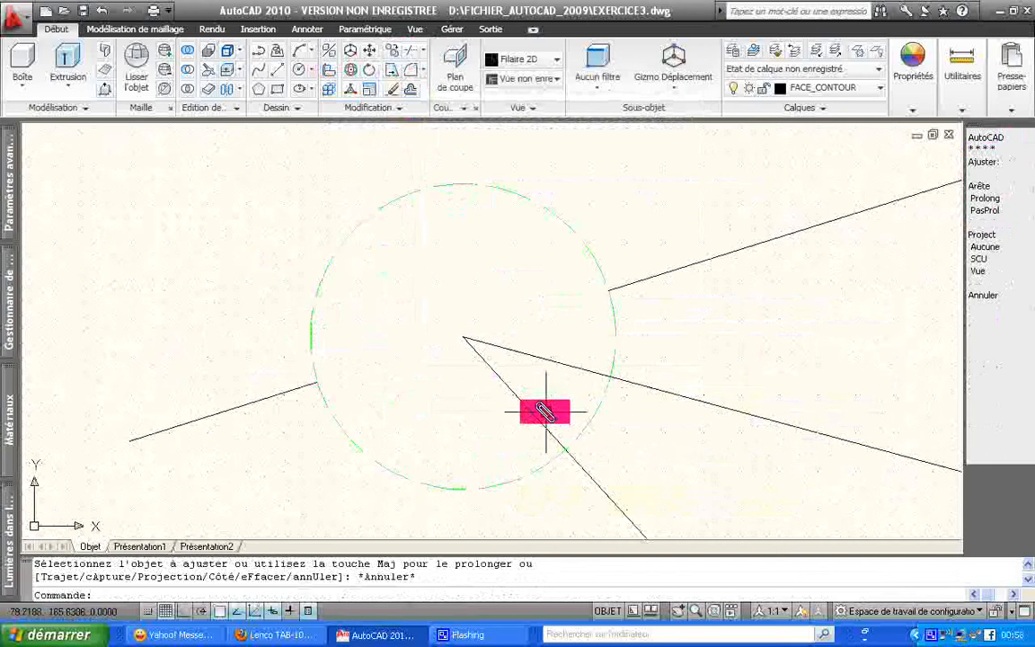
pyautogui.write('u')
pyautogui.press('Return')
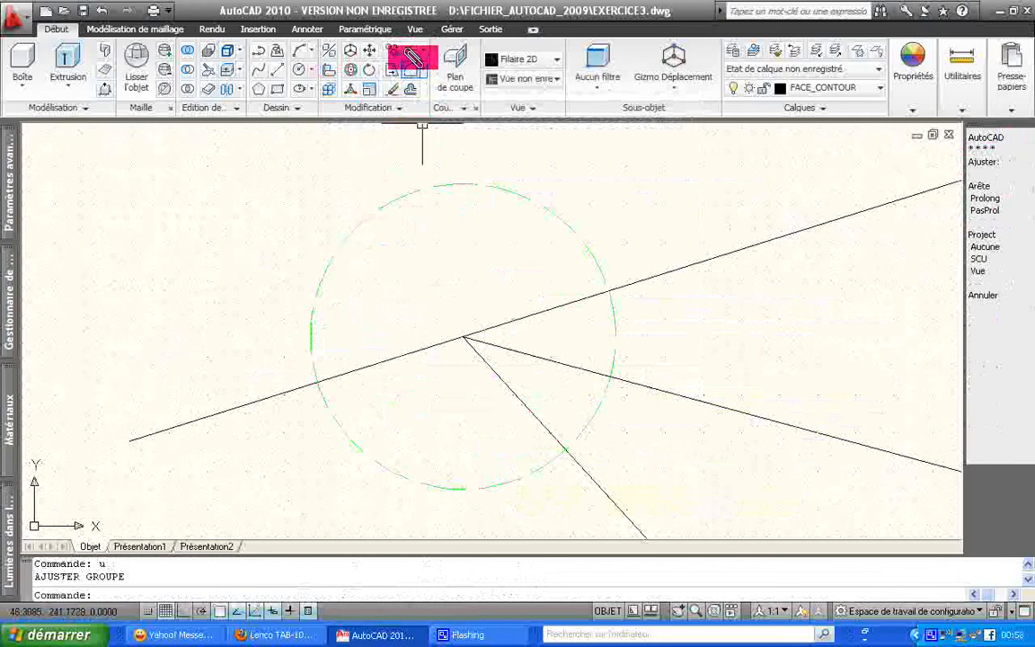
# Step: Trim the green circle against the extended upper side and the shared middle side, keeping only the arc between them
pyautogui.click(411, 50)
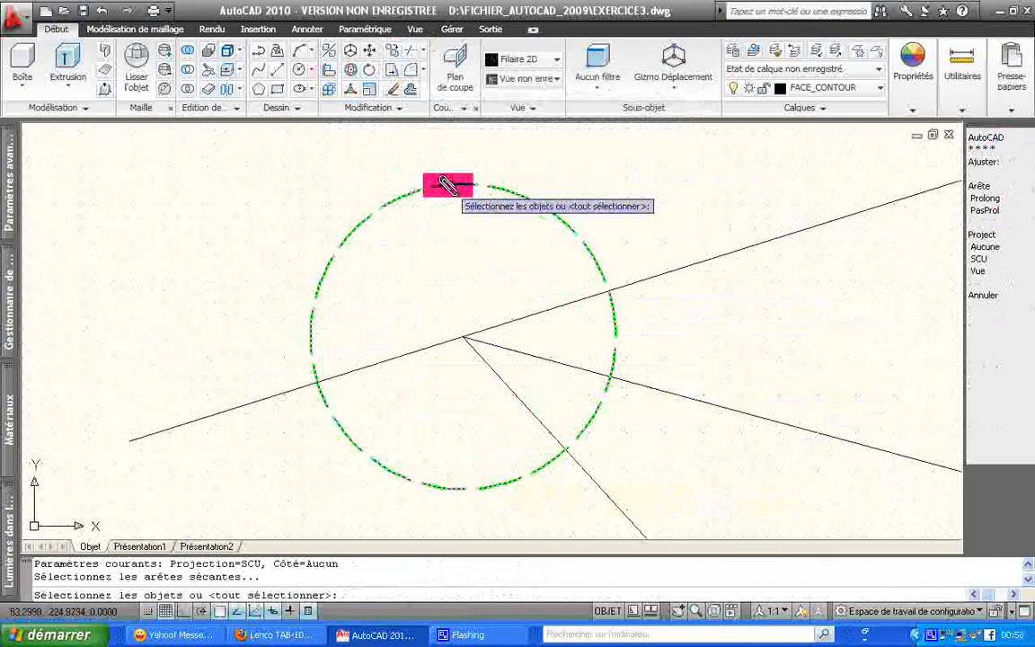
pyautogui.click(446, 185)
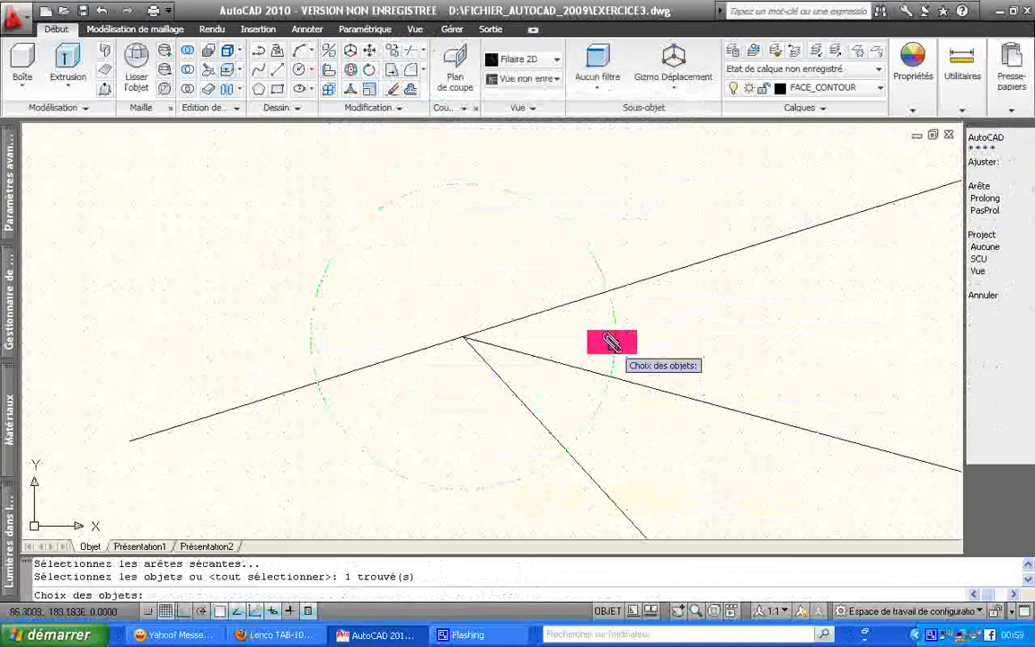
pyautogui.click(575, 301)
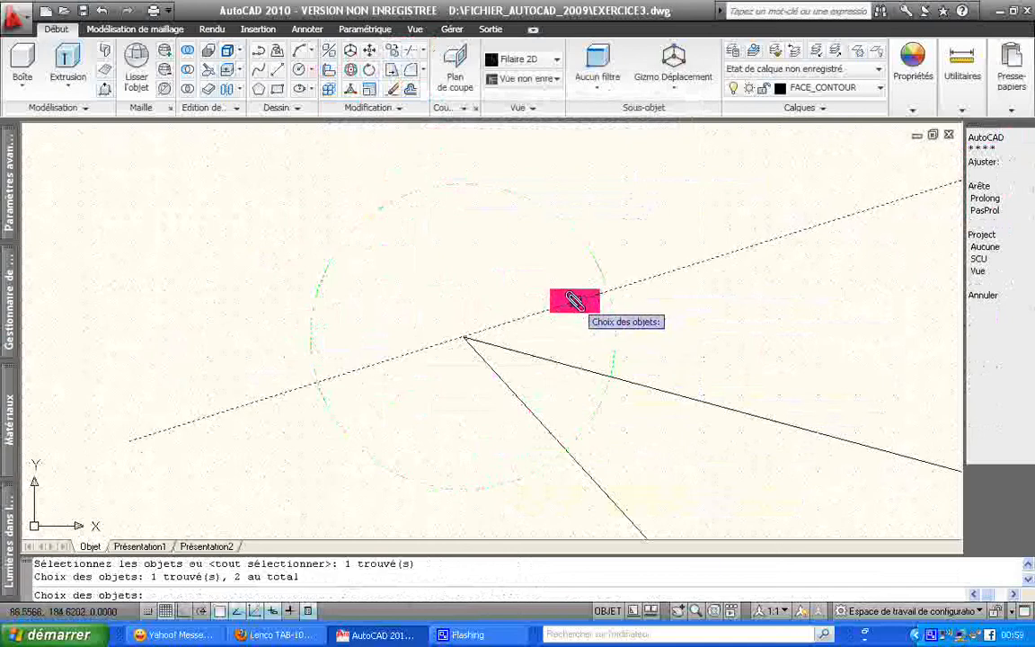
pyautogui.click(579, 370)
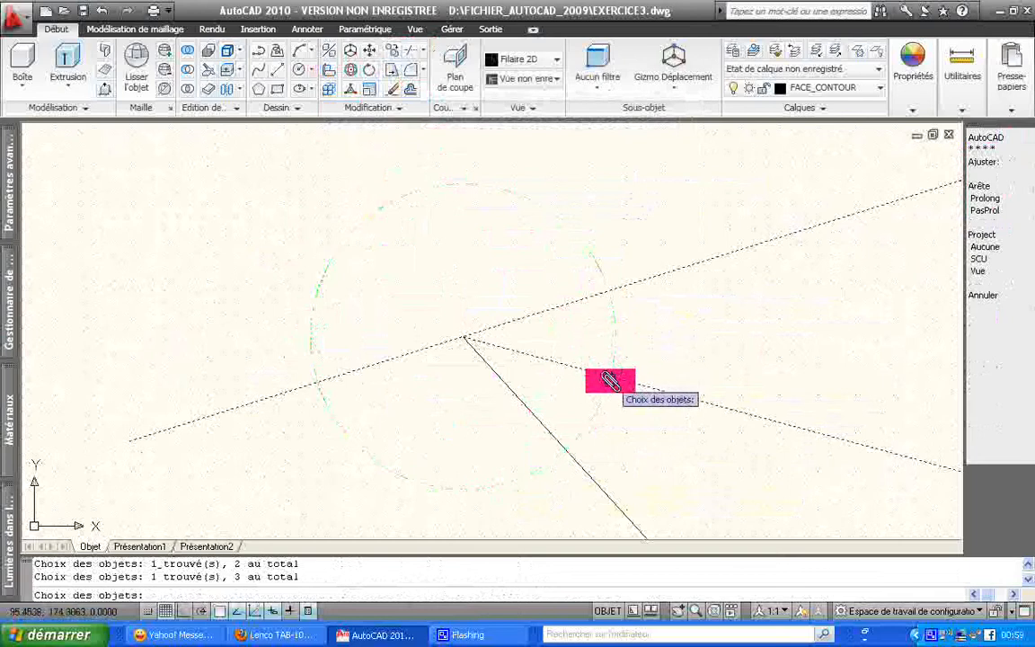
pyautogui.click(594, 263)
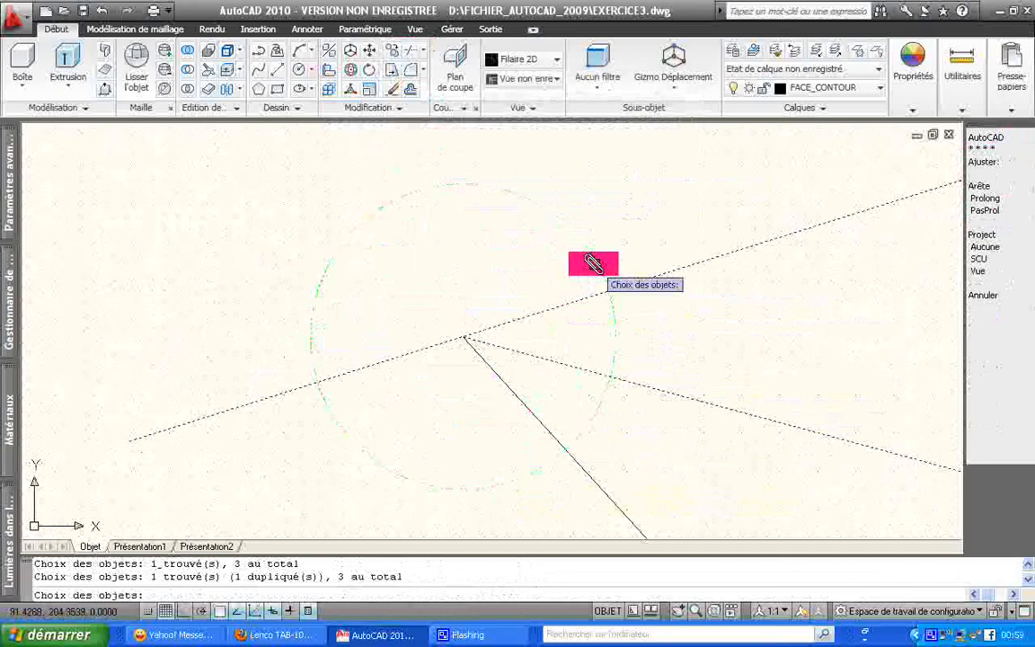
pyautogui.click(594, 260)
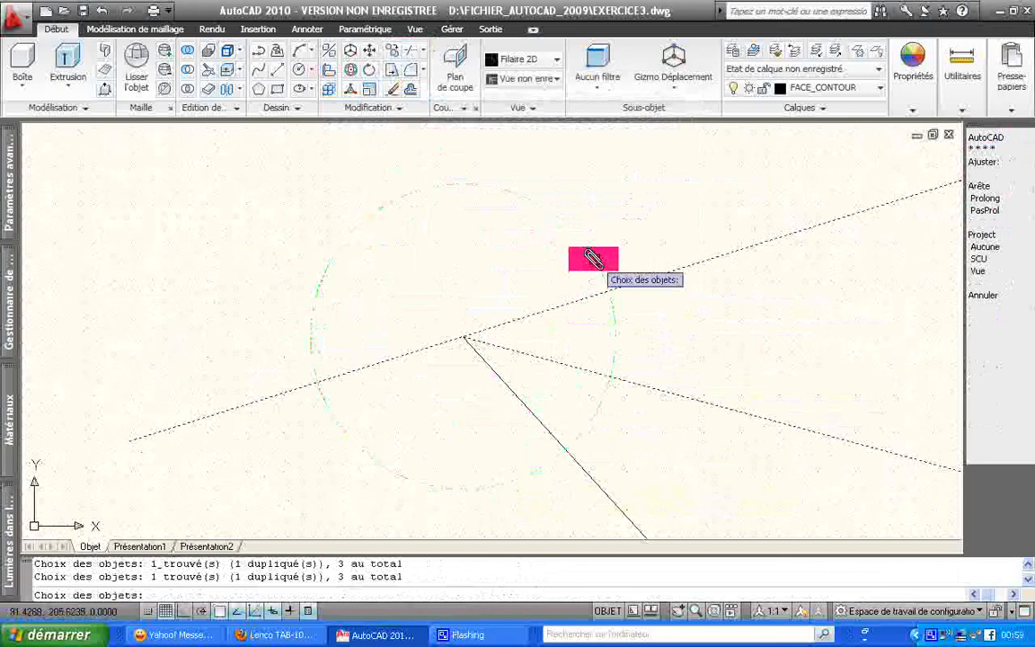
pyautogui.press('Return')
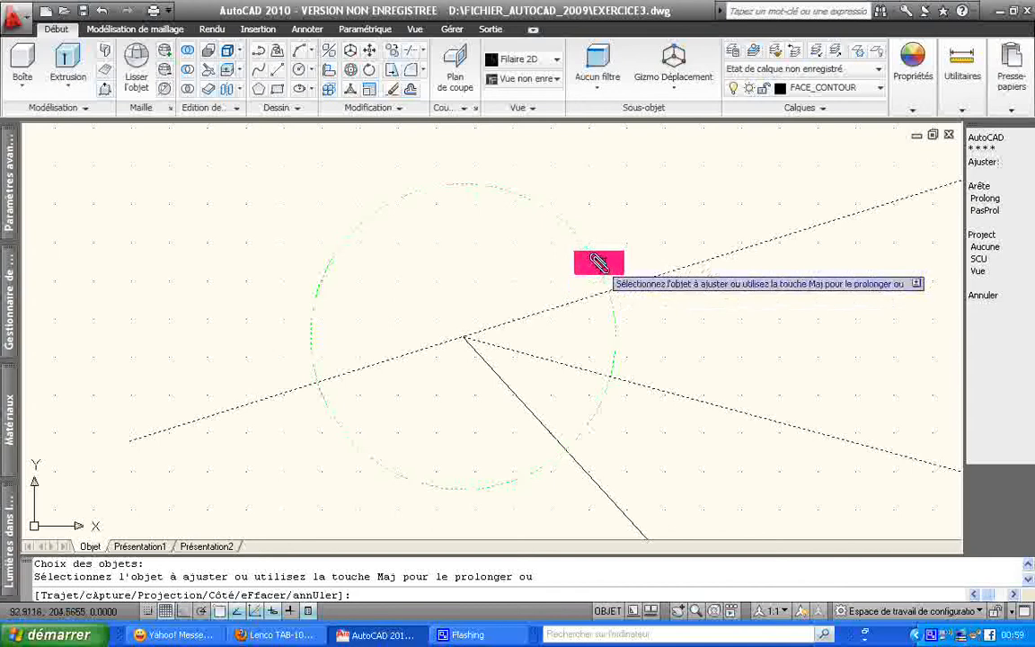
pyautogui.click(599, 262)
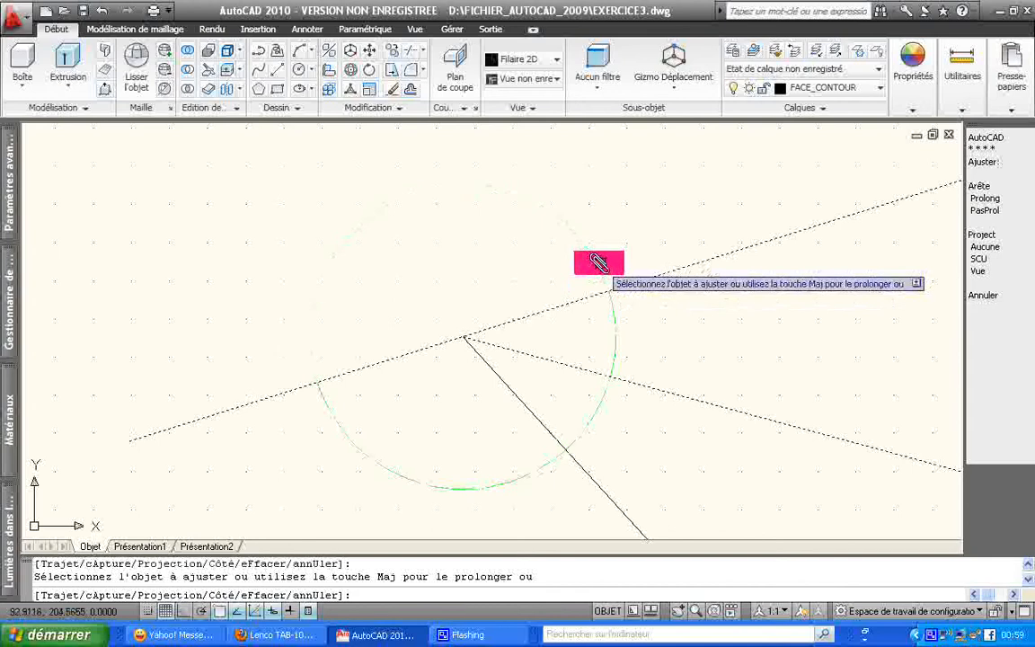
pyautogui.click(591, 408)
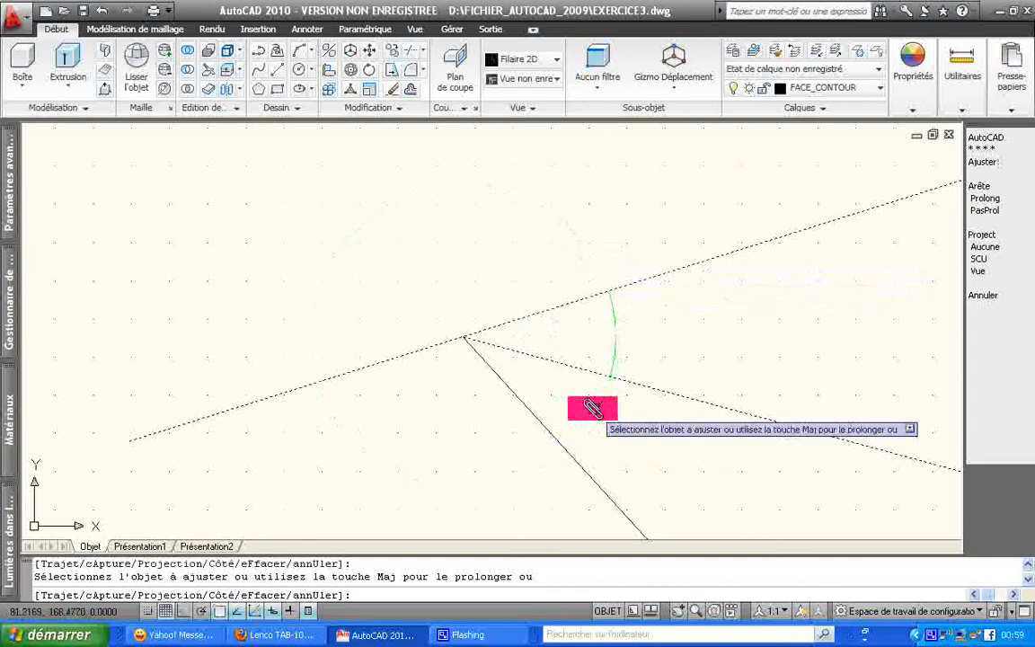
pyautogui.press('Return')
pyautogui.moveTo(593, 409); pyautogui.dragTo(621, 409, button='middle')
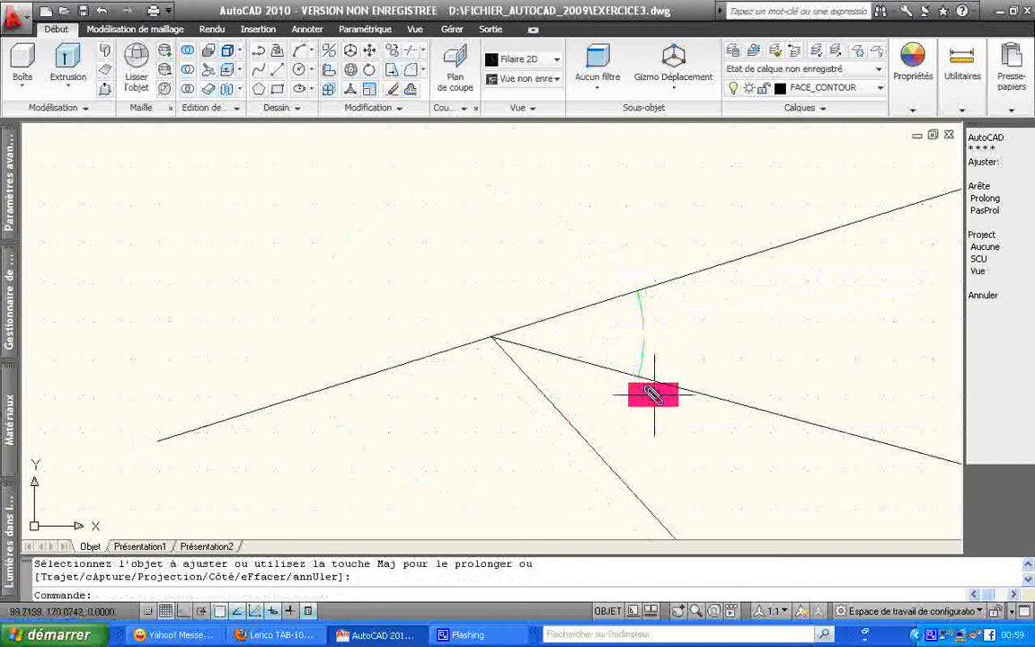
# Step: Break the triangles' shared middle side in two without a gap, a short way right of the green arc, using the Nearest snap
pyautogui.click(398, 108)
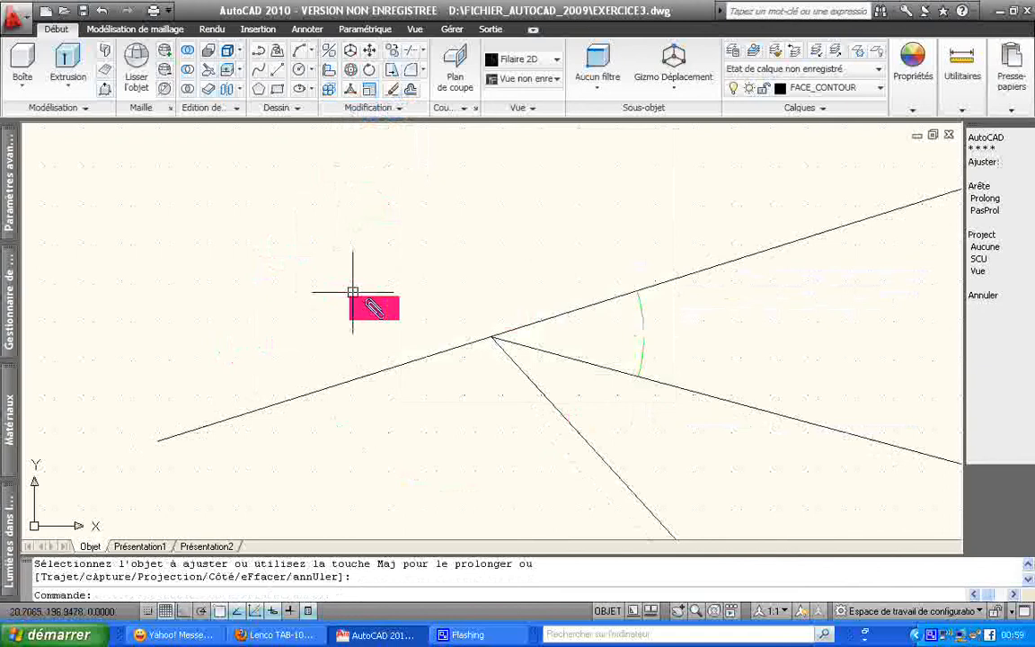
pyautogui.press('Escape')
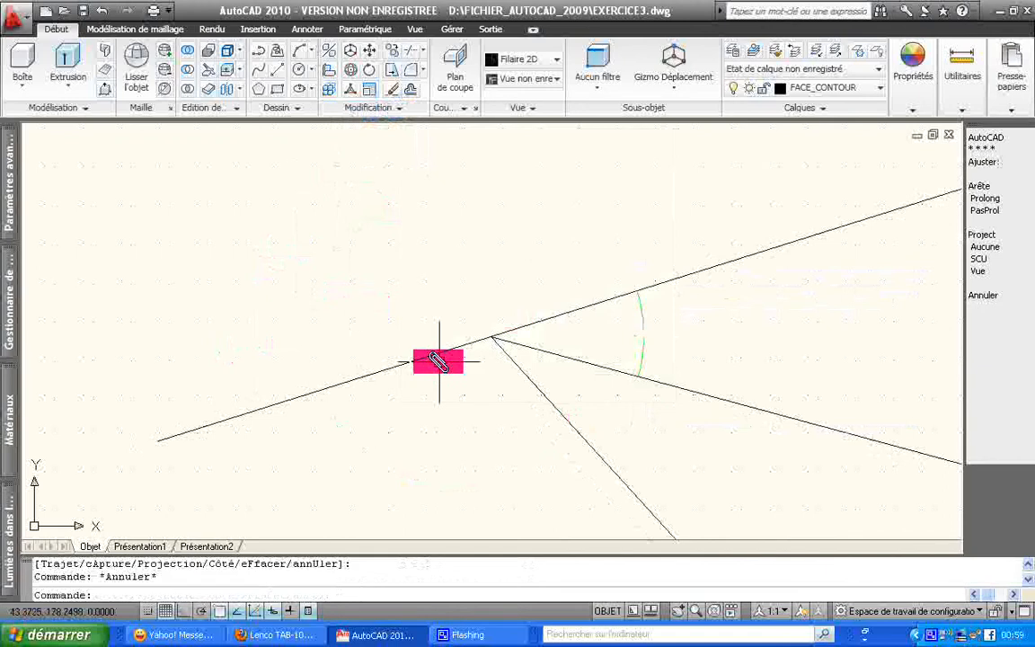
pyautogui.write('z')
pyautogui.press('Return')
pyautogui.write('t')
pyautogui.press('Return')
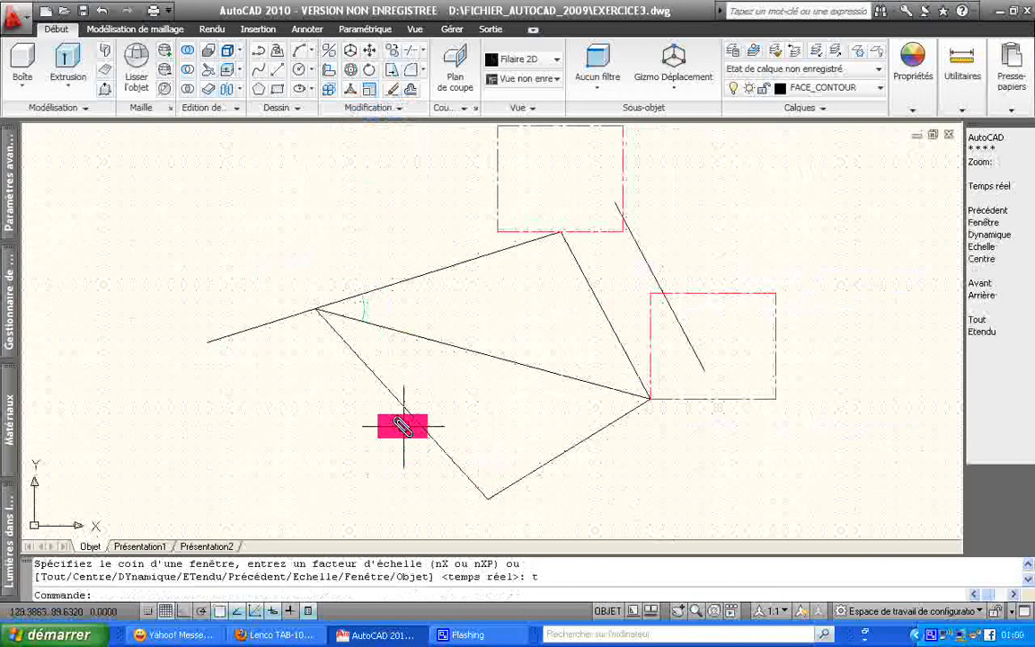
pyautogui.press('Return')
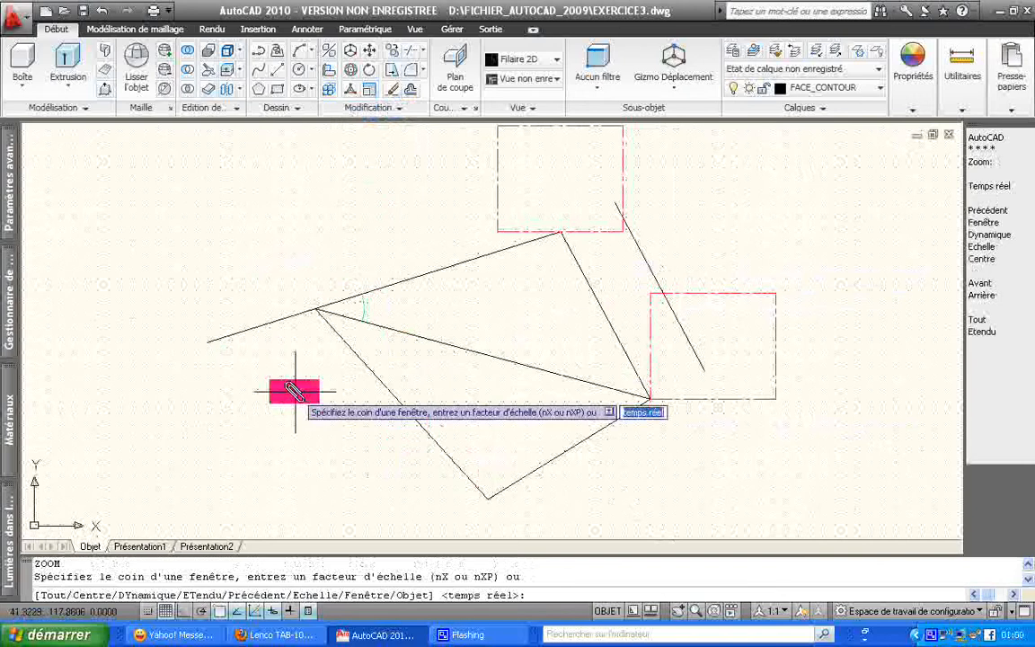
pyautogui.click(294, 391)
pyautogui.click(664, 317)
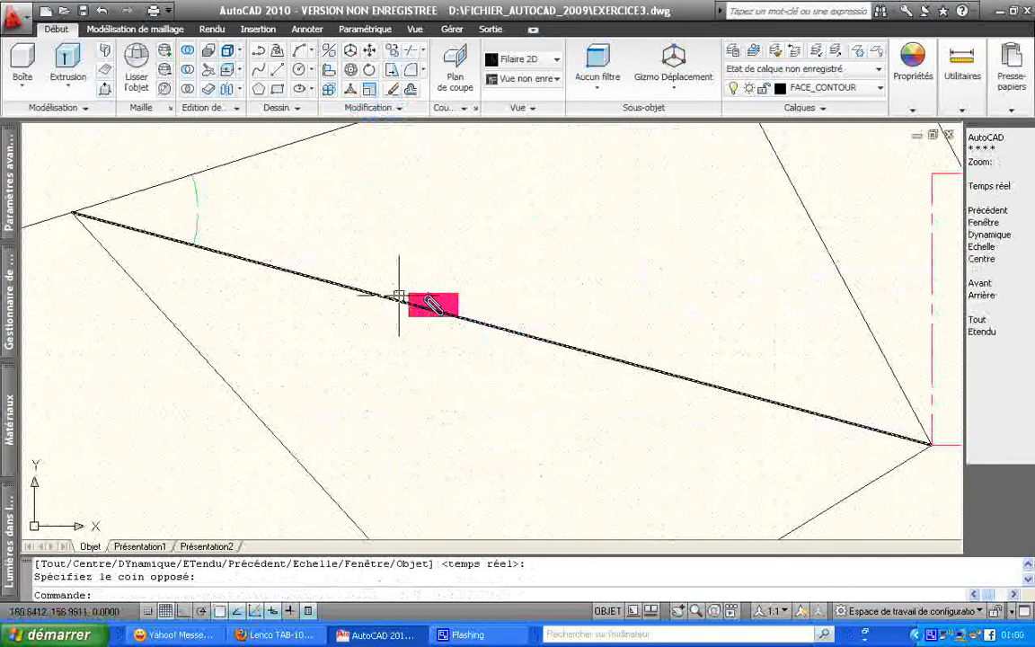
pyautogui.click(400, 108)
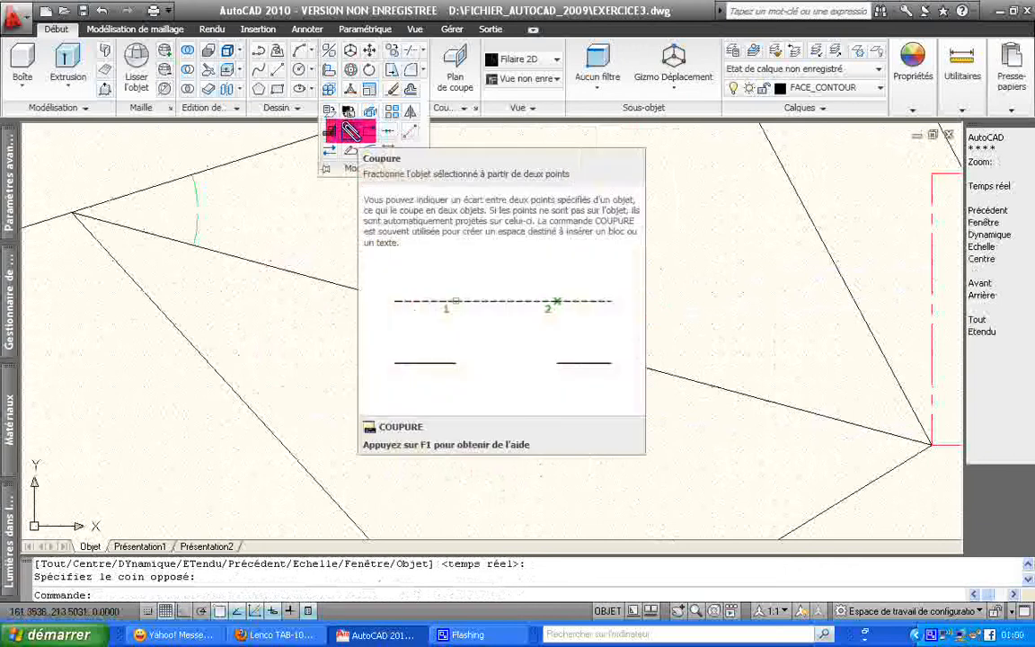
pyautogui.click(351, 131)
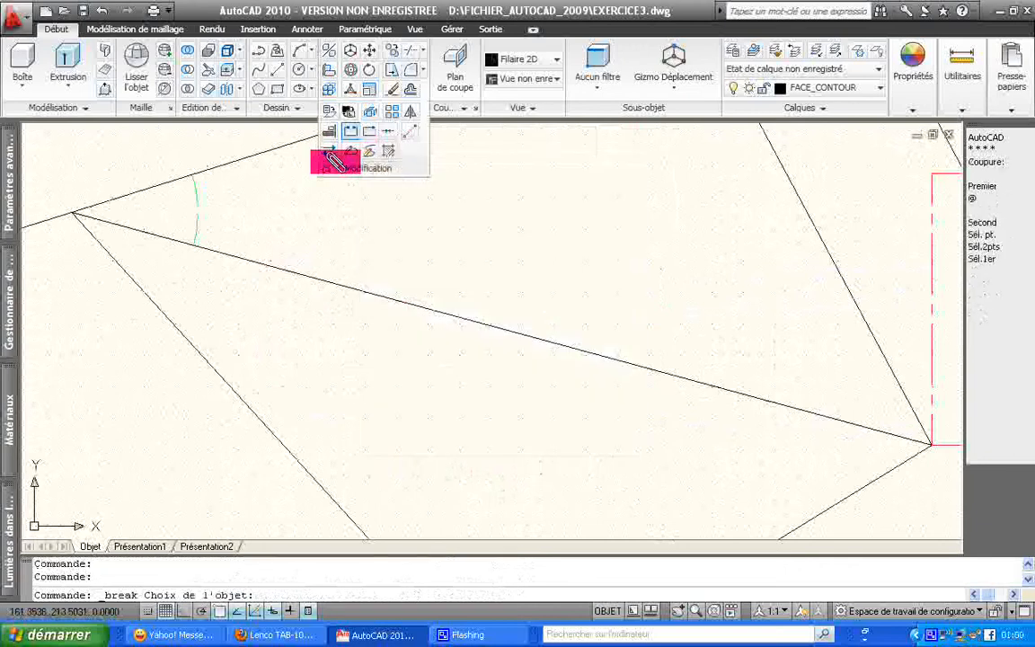
pyautogui.click(310, 276)
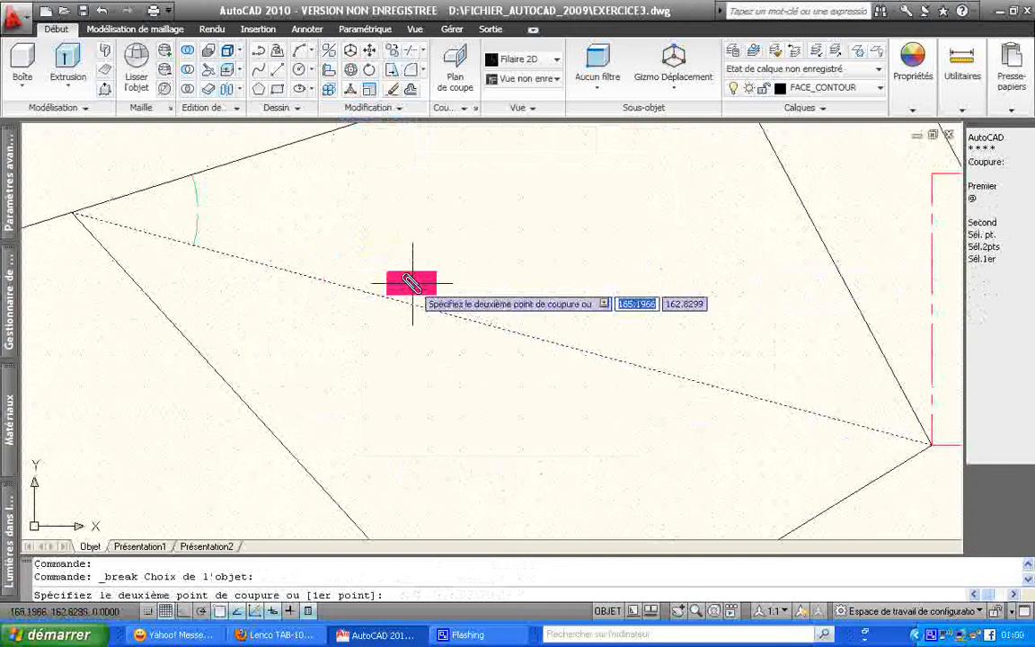
pyautogui.press('Return')
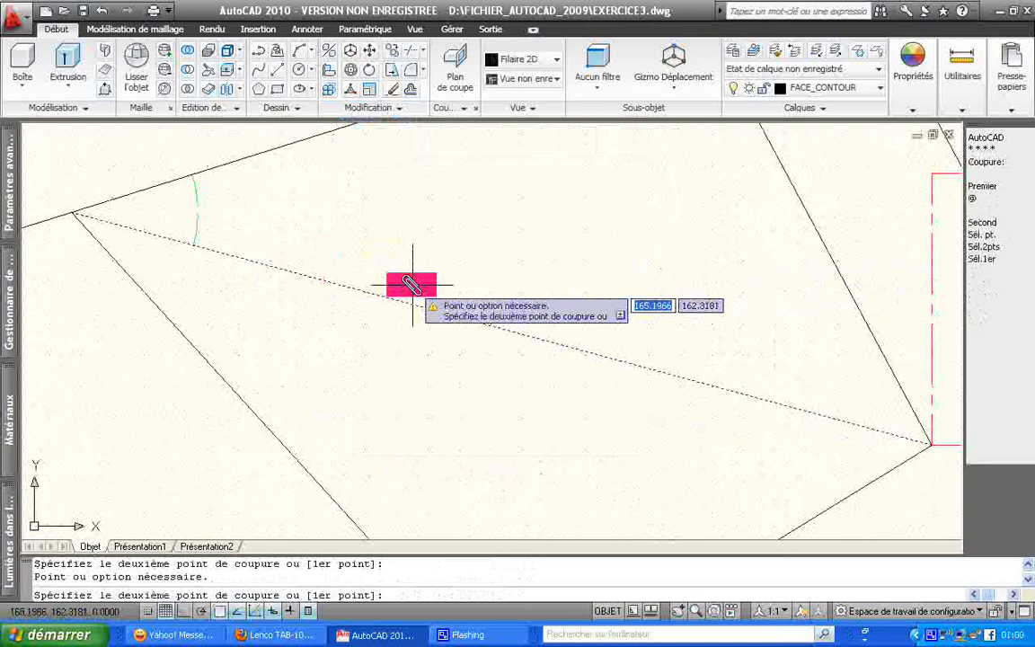
pyautogui.keyDown('shift'); pyautogui.rightClick(413, 286); pyautogui.keyUp('shift')
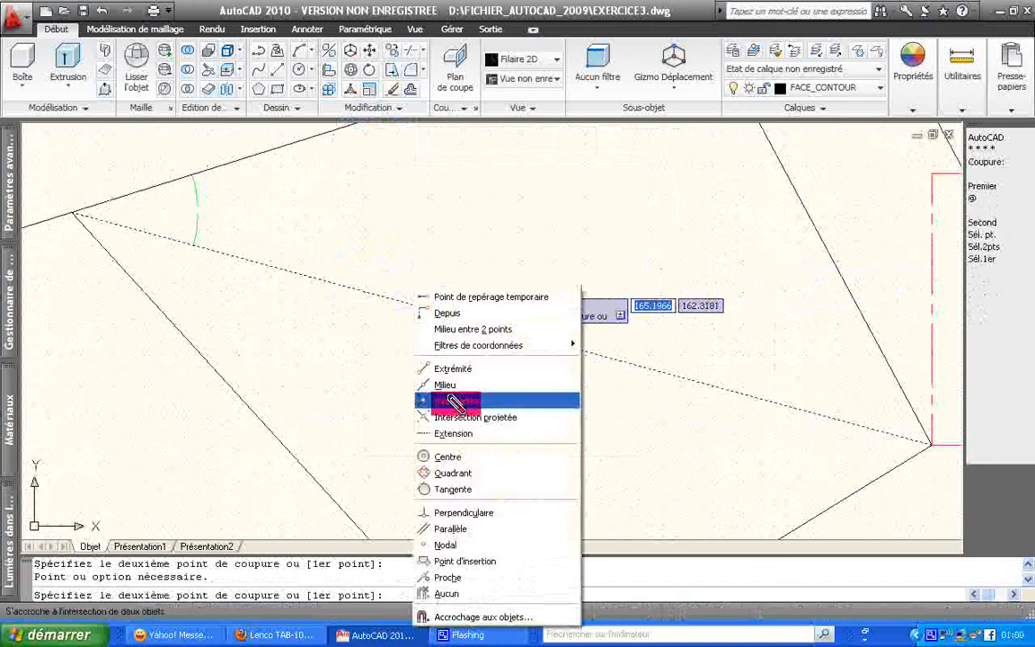
pyautogui.click(460, 576)
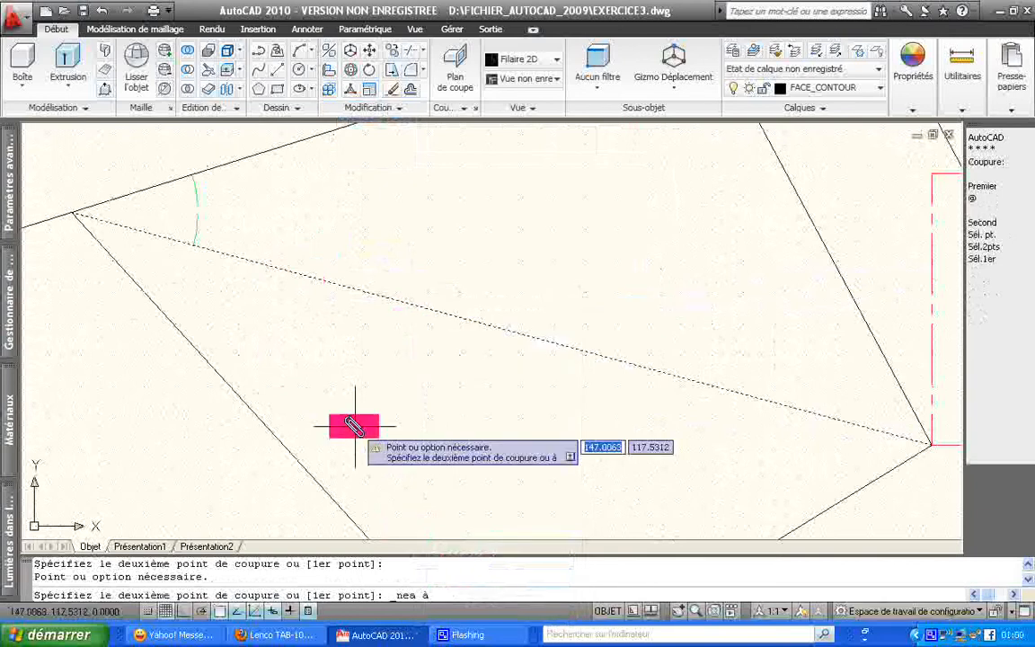
pyautogui.click(286, 269)
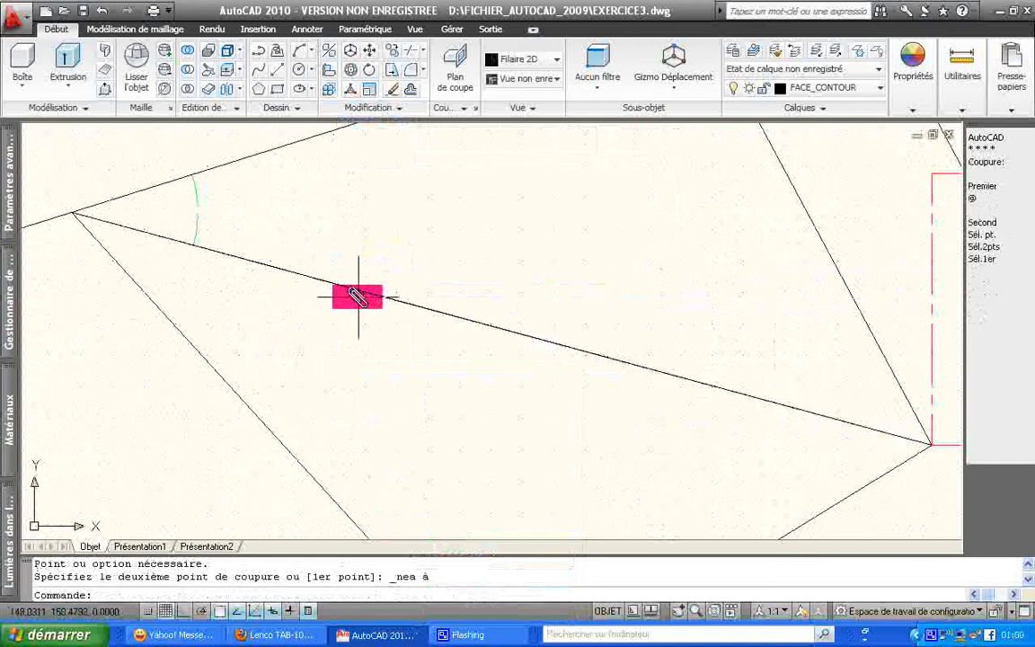
# Step: Erase the long piece right of the break, and split the coincident line beneath it at the same place using the Nearest snap
pyautogui.click(365, 293)
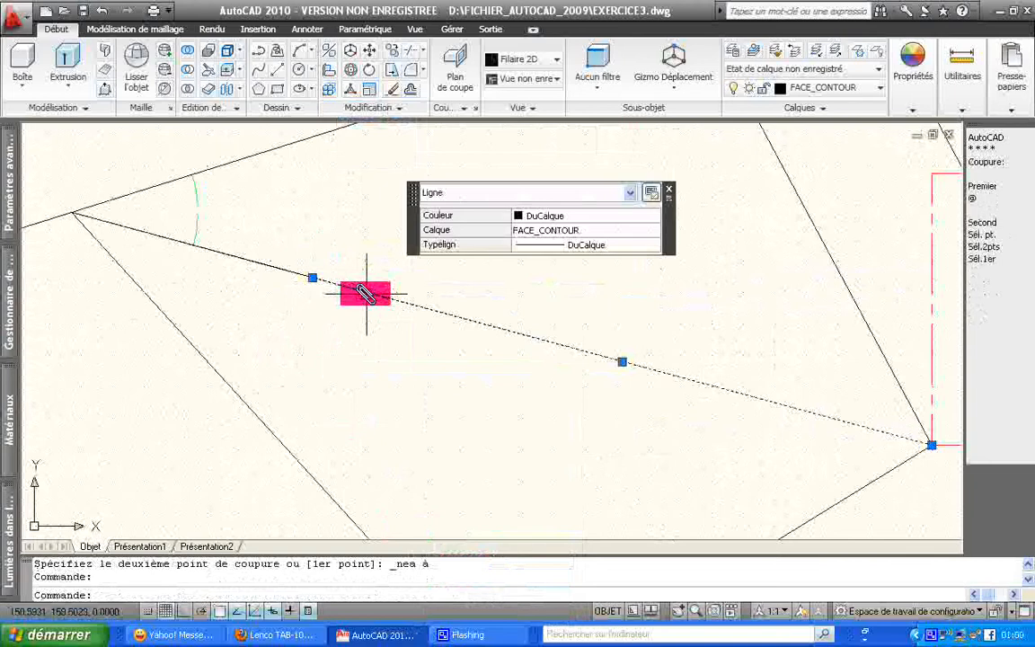
pyautogui.press('Delete')
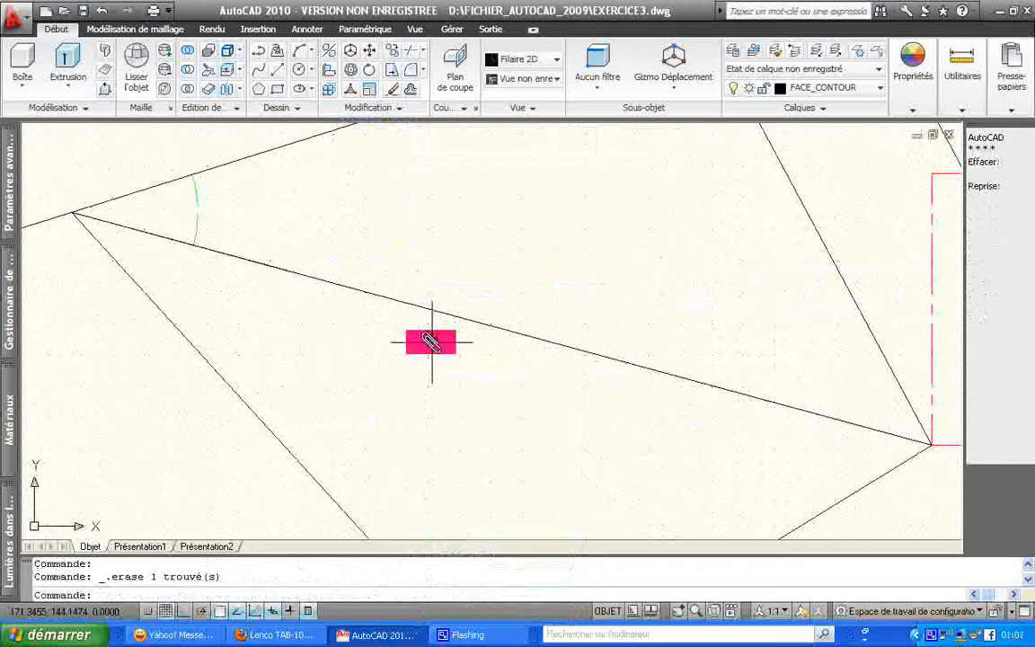
pyautogui.click(394, 107)
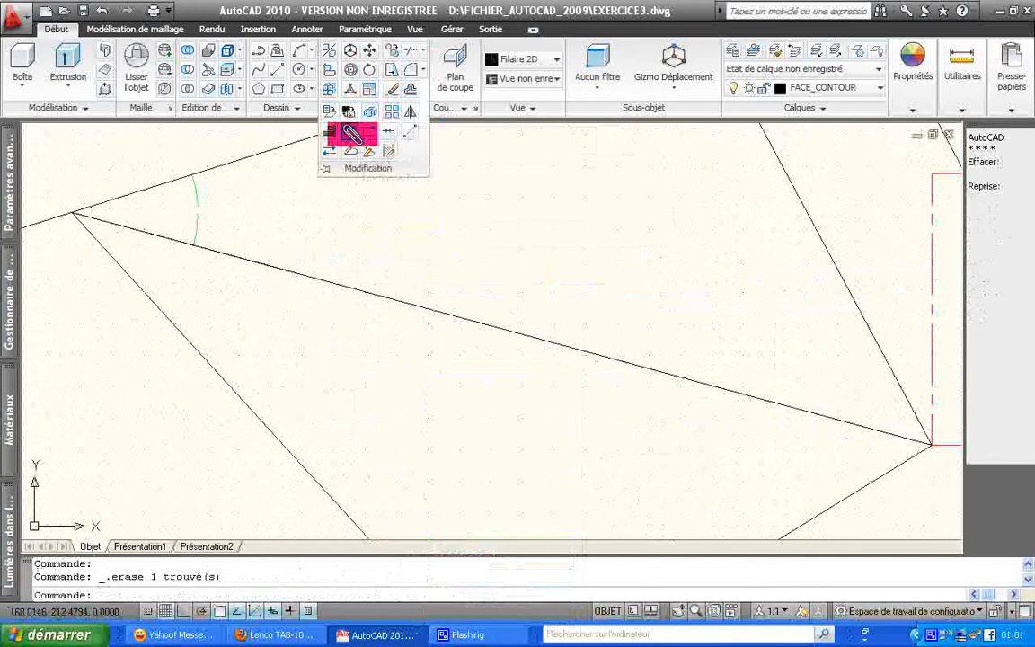
pyautogui.click(352, 134)
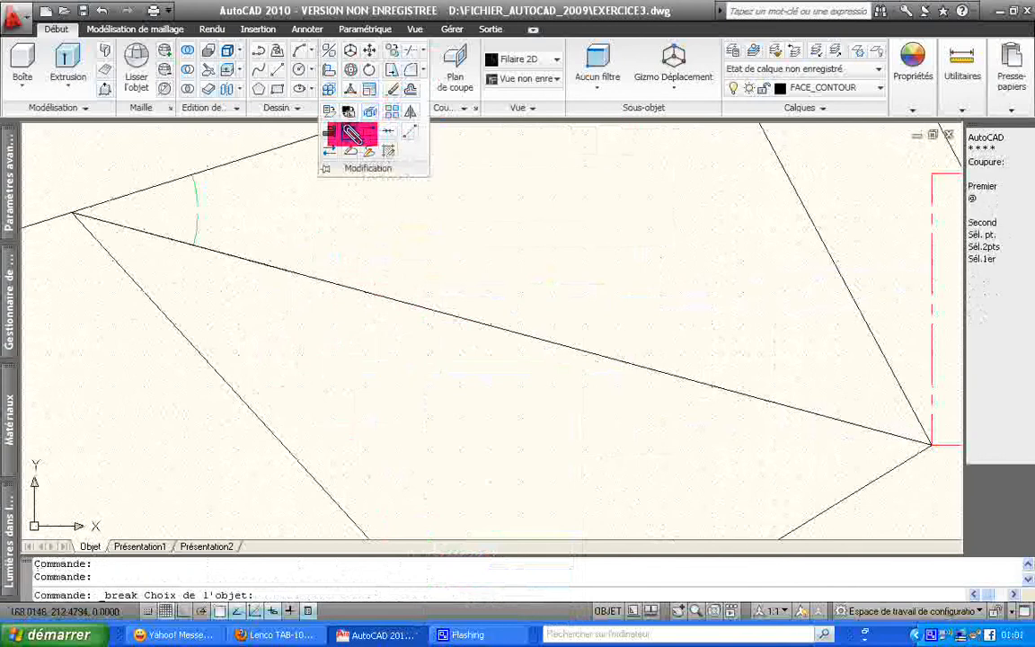
pyautogui.click(315, 277)
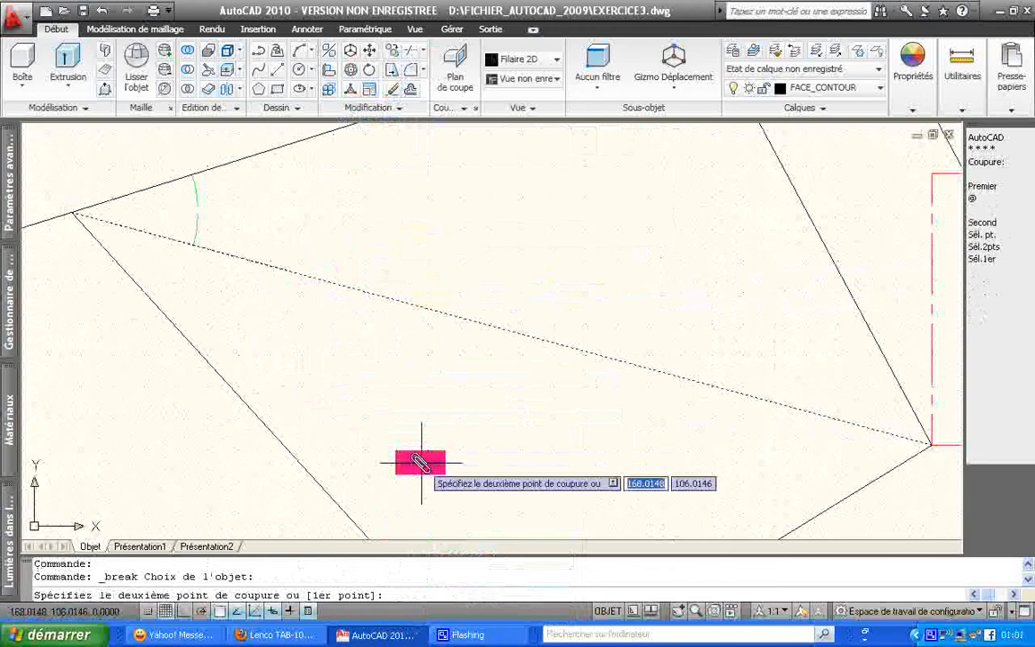
pyautogui.keyDown('shift'); pyautogui.rightClick(421, 462); pyautogui.keyUp('shift')
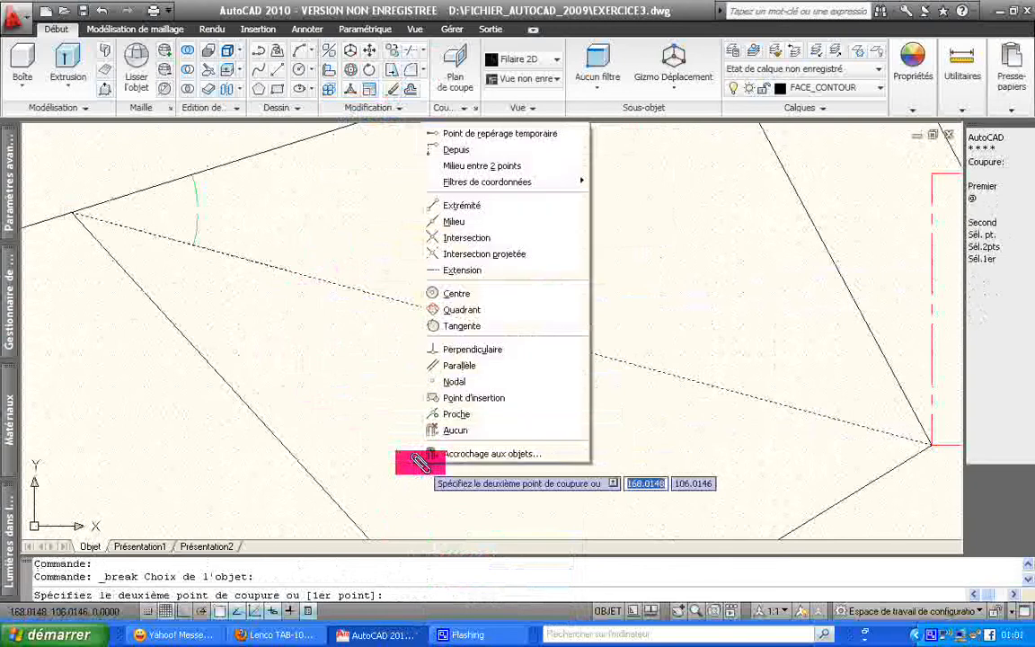
pyautogui.click(476, 414)
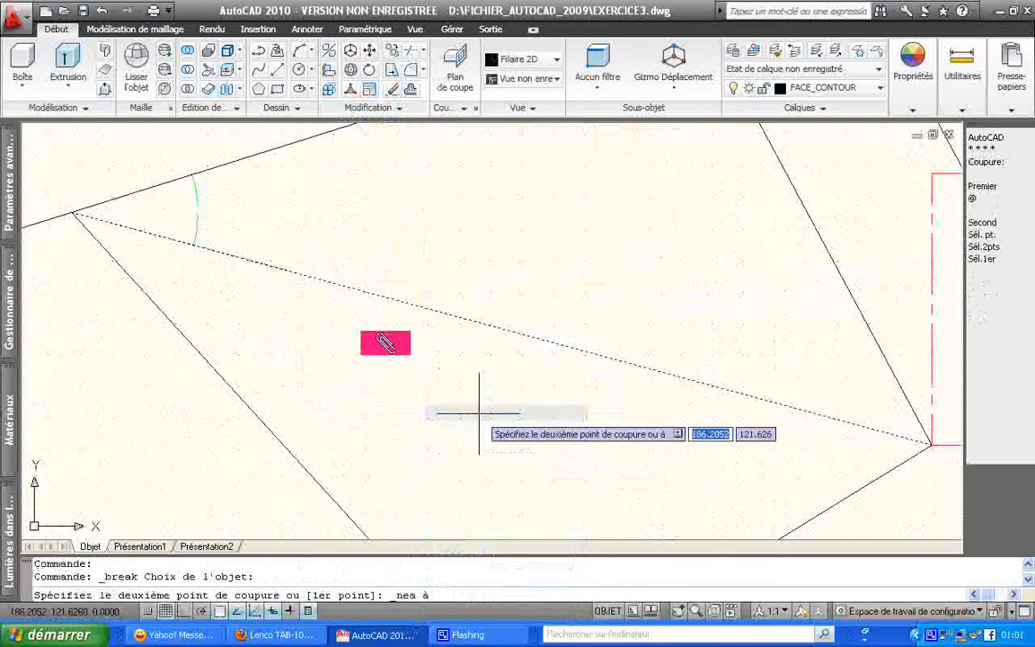
pyautogui.click(318, 277)
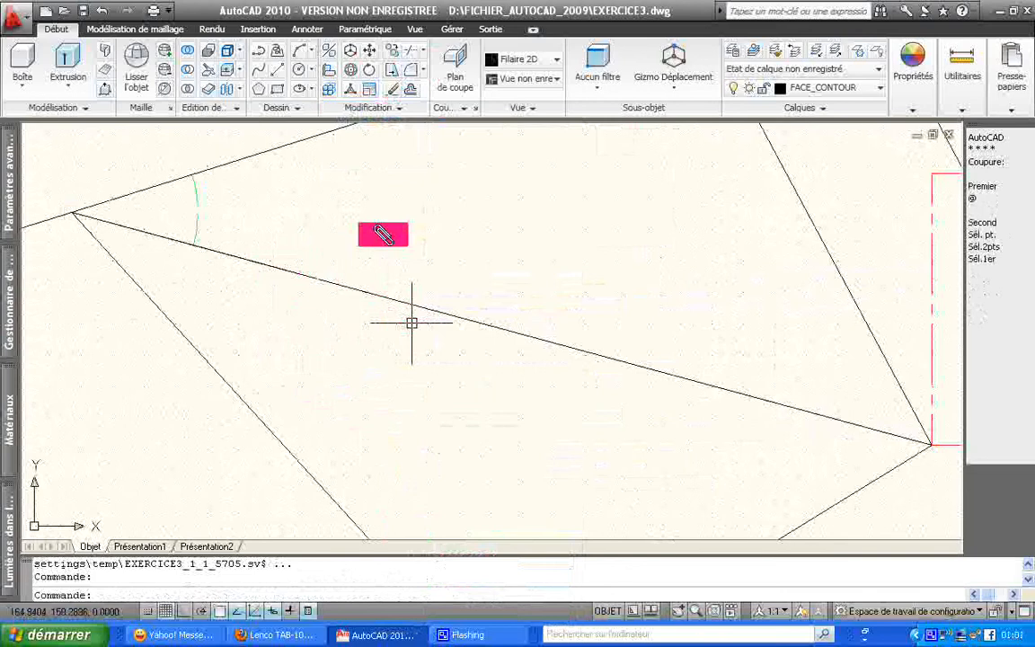
# Step: Break the long right-hand piece of the middle side with a short gap near the middle of the whole side
pyautogui.hscroll(-1, 384, 233)
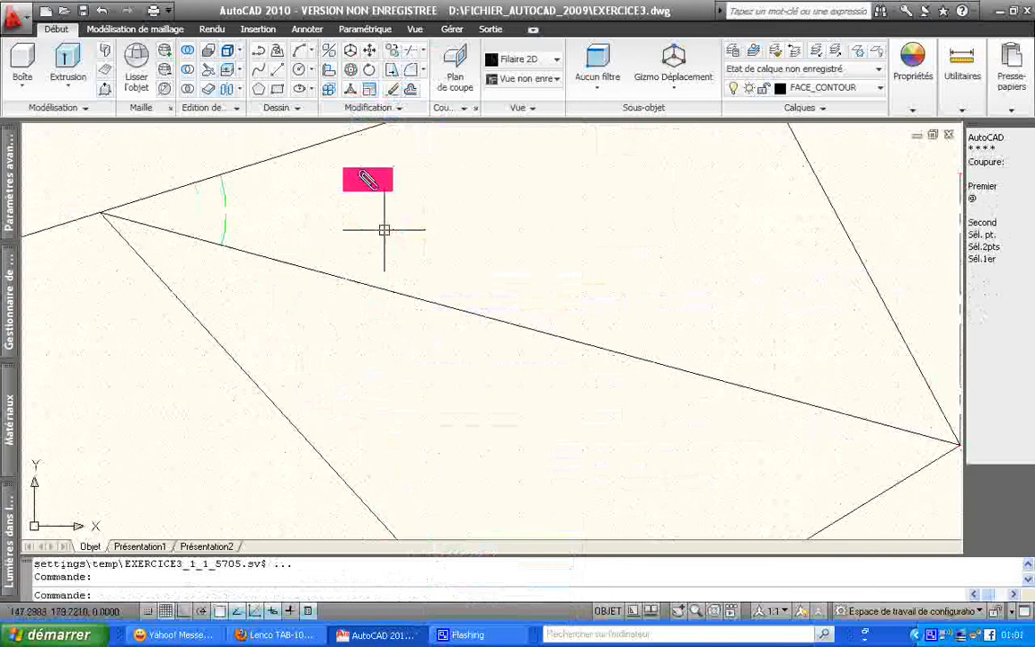
pyautogui.click(405, 109)
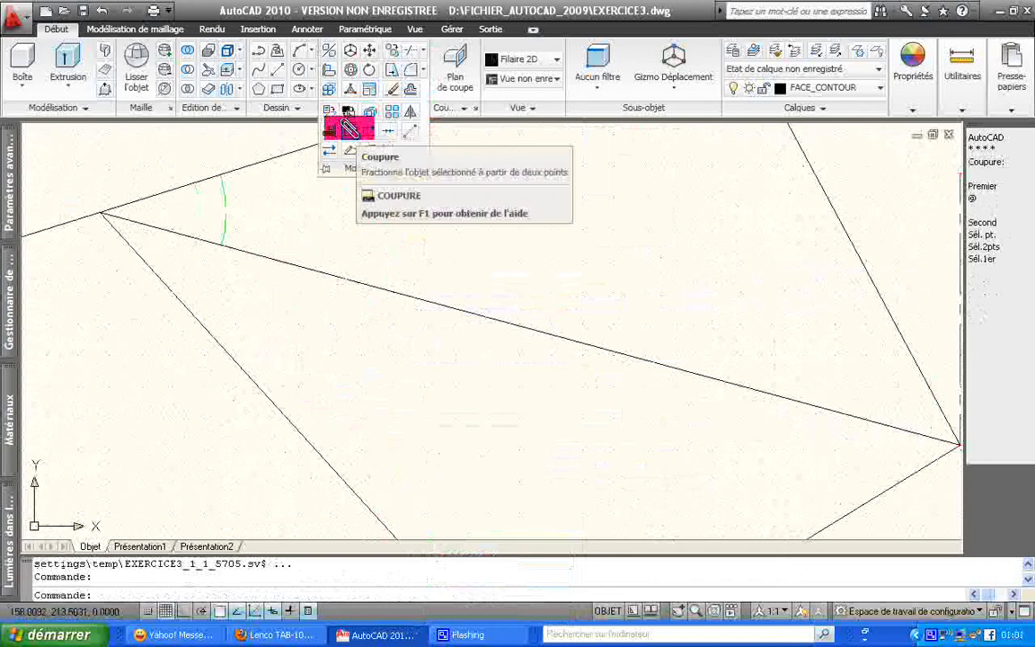
pyautogui.click(349, 130)
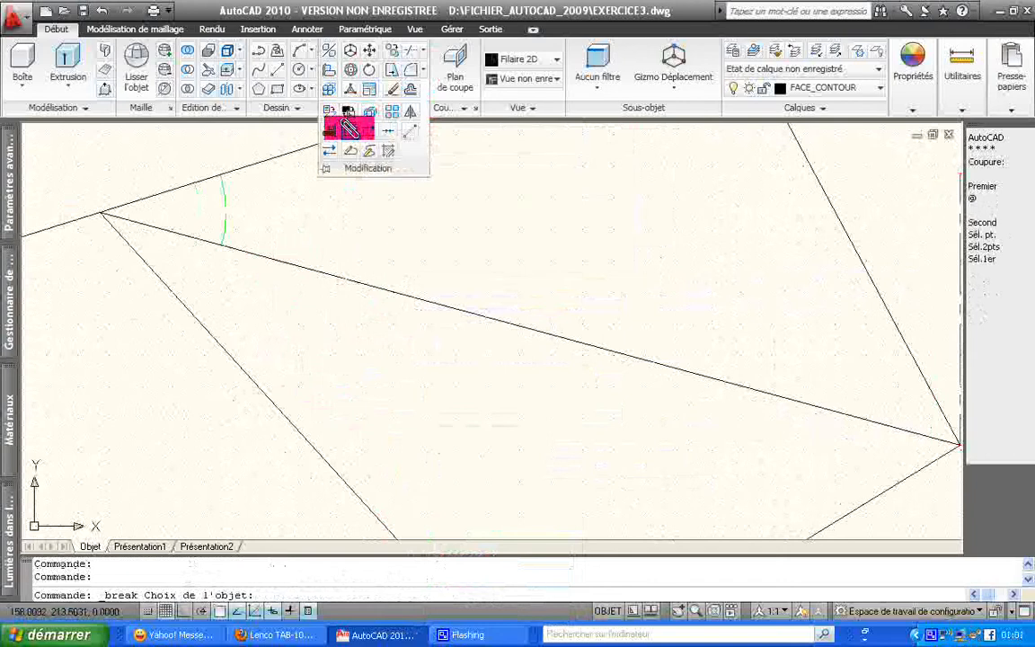
pyautogui.click(537, 332)
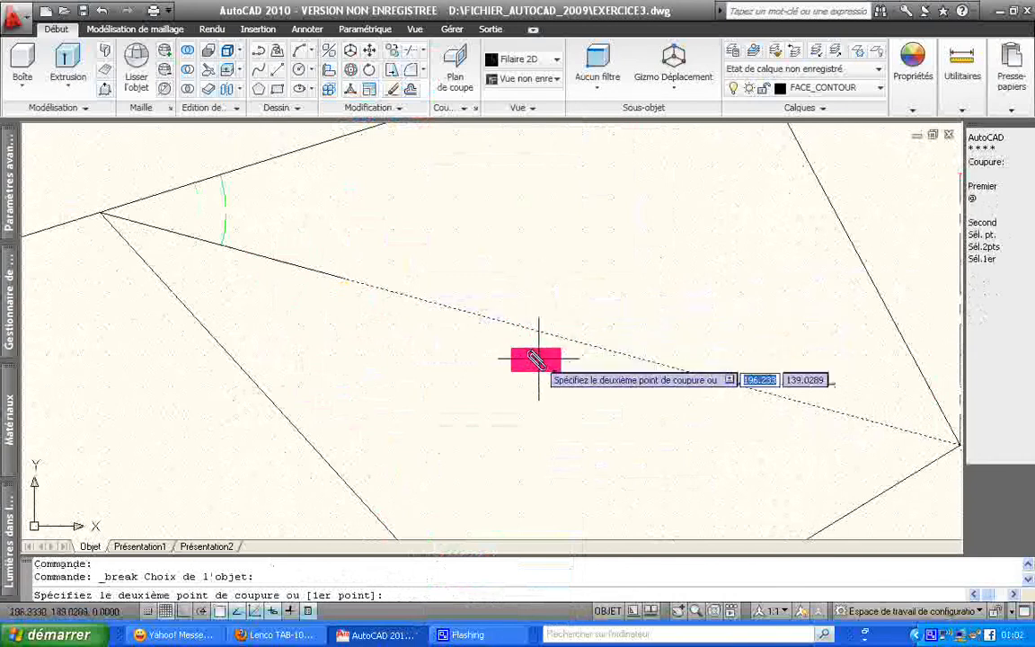
pyautogui.keyDown('shift'); pyautogui.rightClick(577, 310); pyautogui.keyUp('shift')
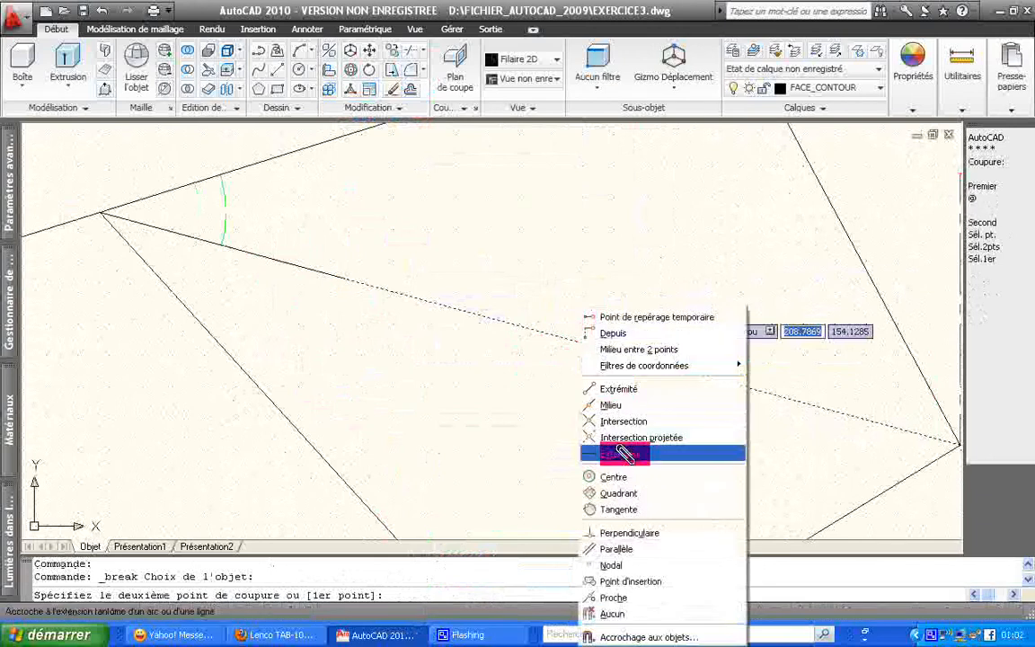
pyautogui.click(627, 596)
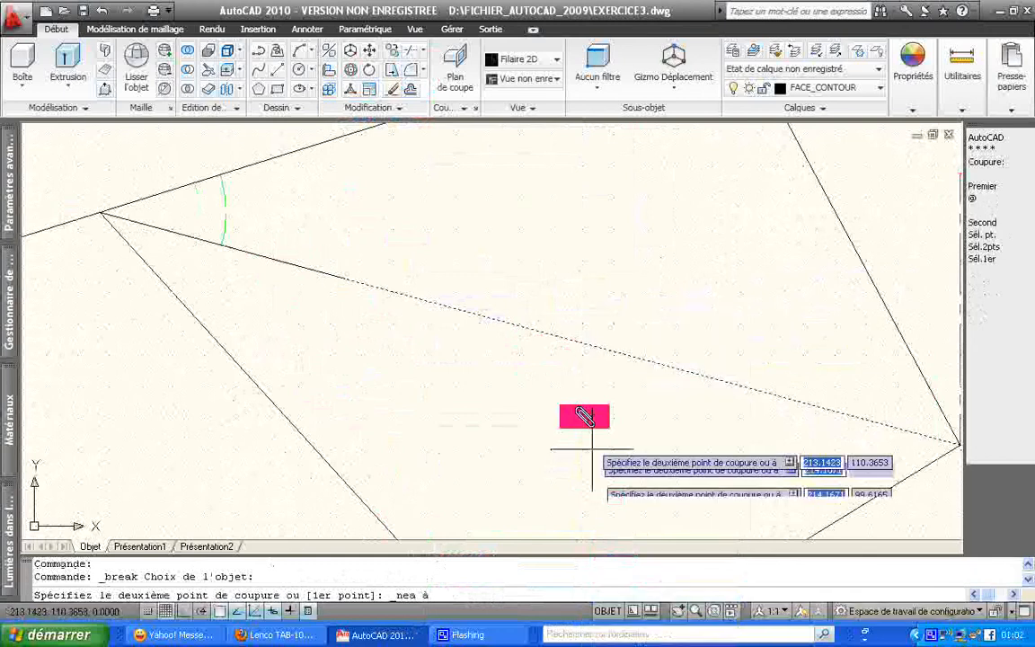
pyautogui.click(580, 339)
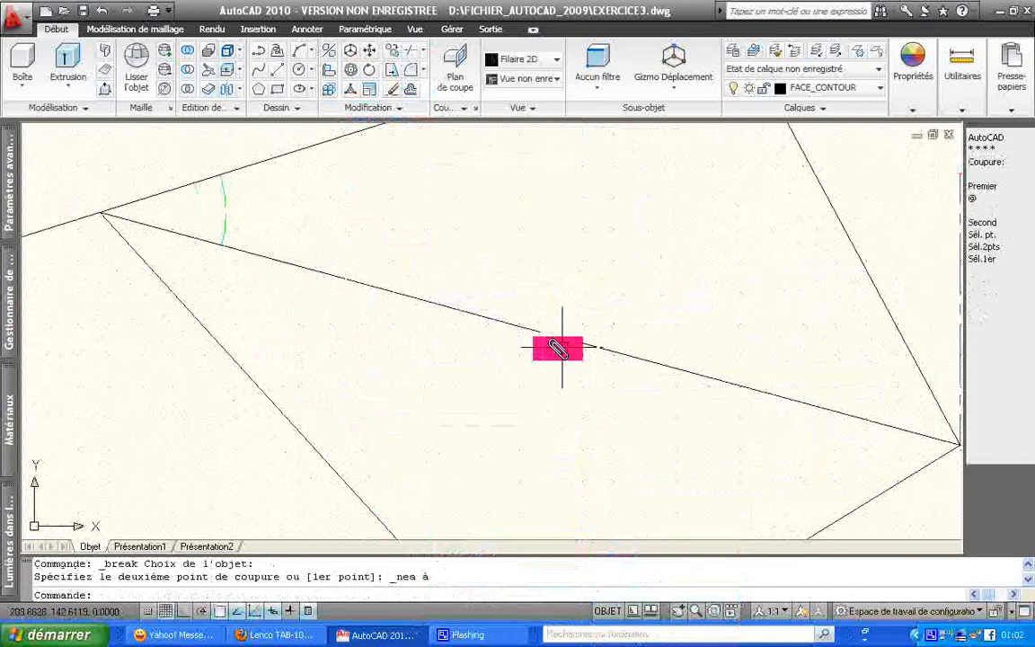
# Step: Erase the segment between the split point and the gap, and stretch the right segment's free end to the left segment's end
pyautogui.click(530, 328)
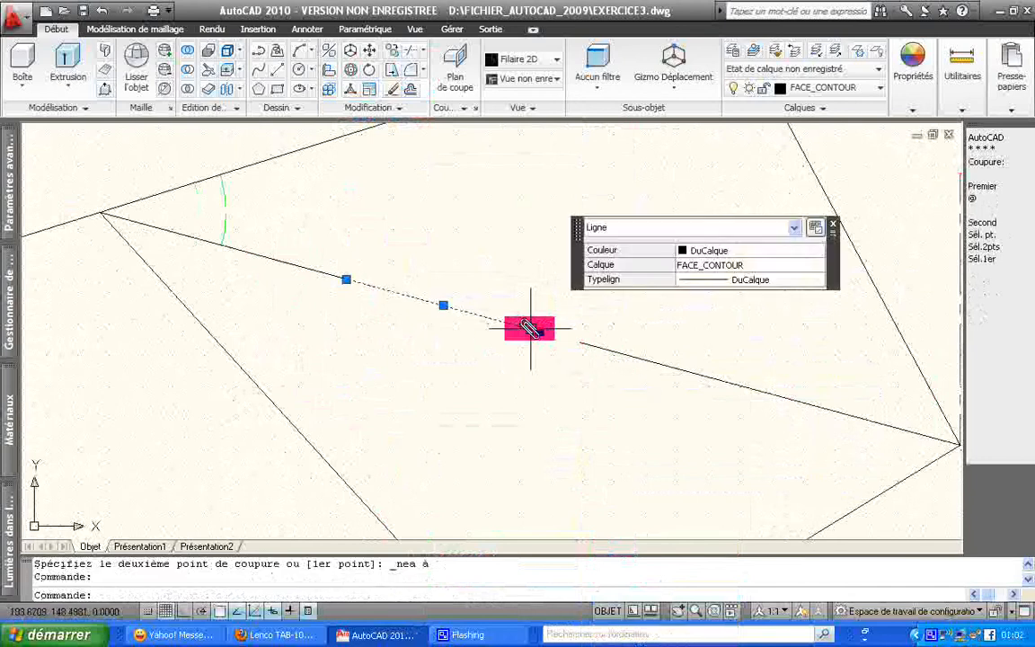
pyautogui.press('Delete')
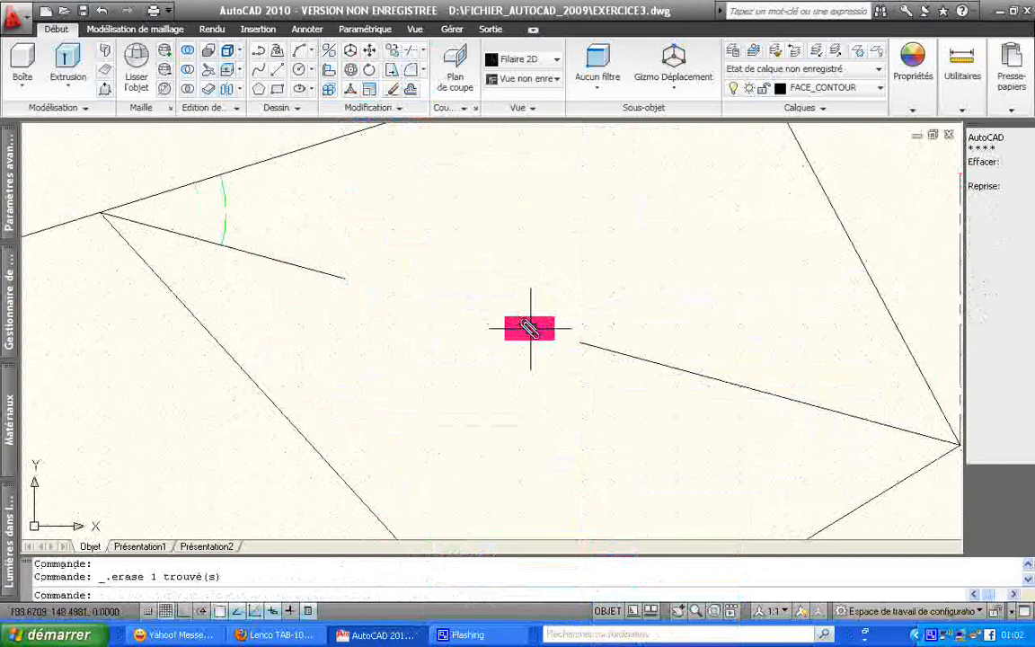
pyautogui.click(613, 352)
pyautogui.click(578, 343)
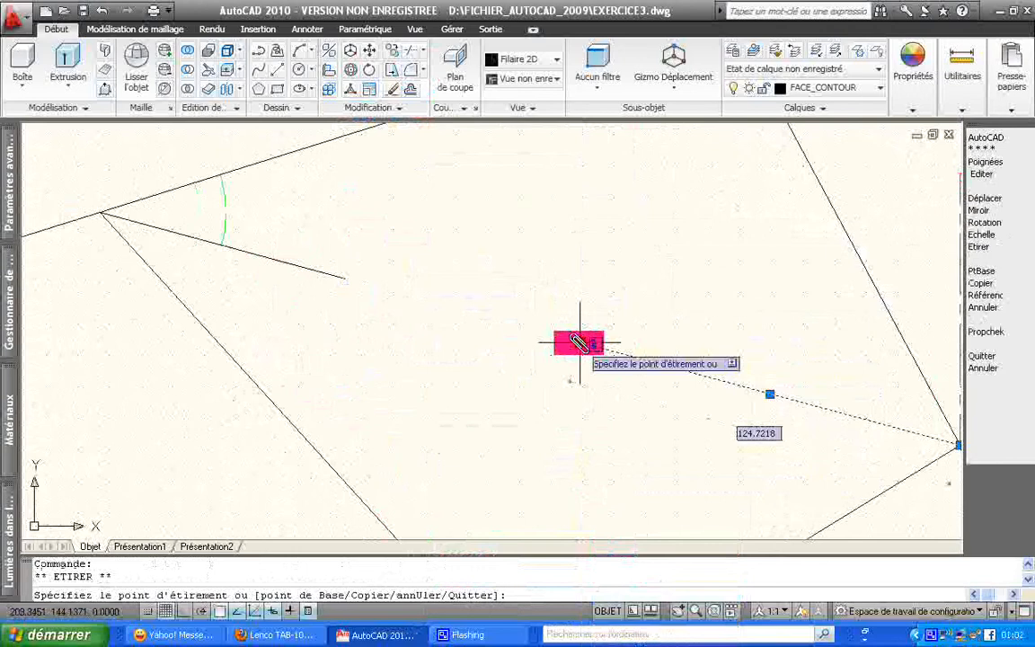
pyautogui.click(346, 281)
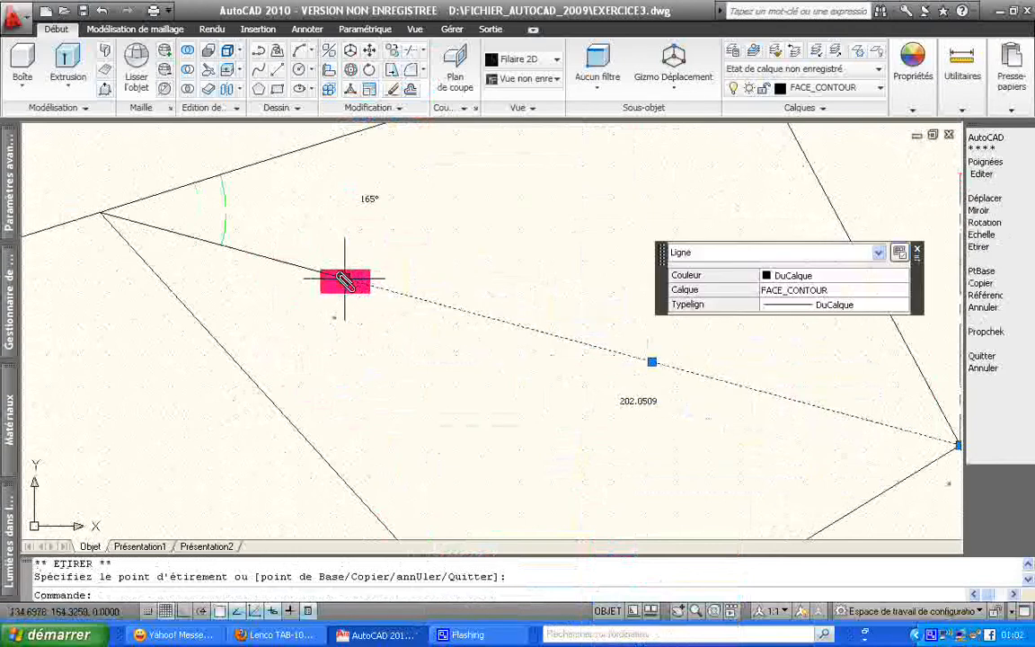
pyautogui.press('Escape')
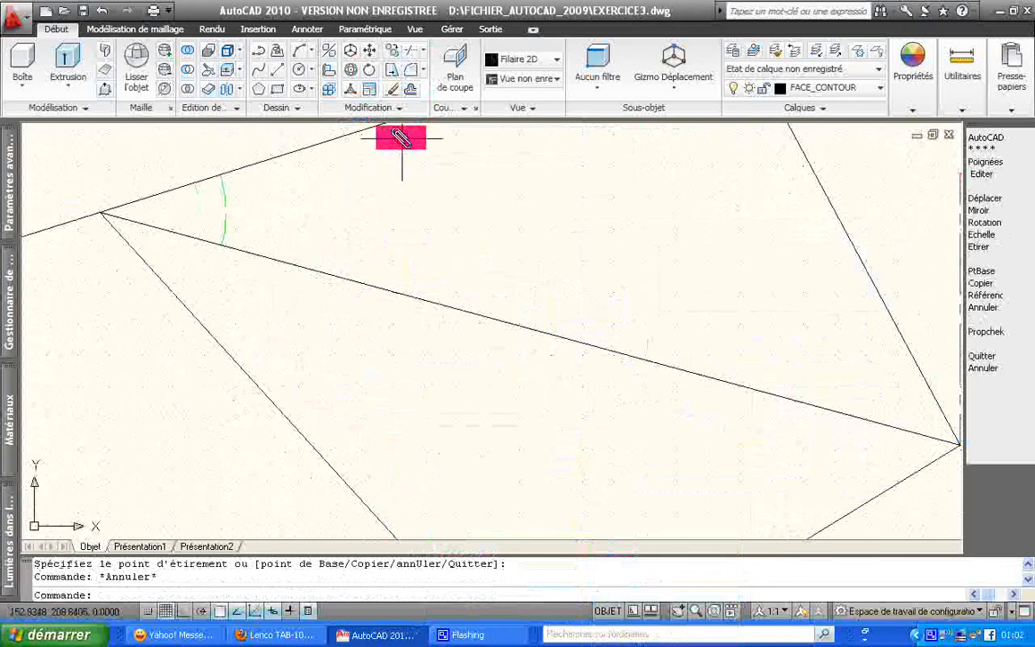
# Step: Split the left part of the triangles' shared middle side at the green arc's lower end with Break at Point
pyautogui.click(400, 107)
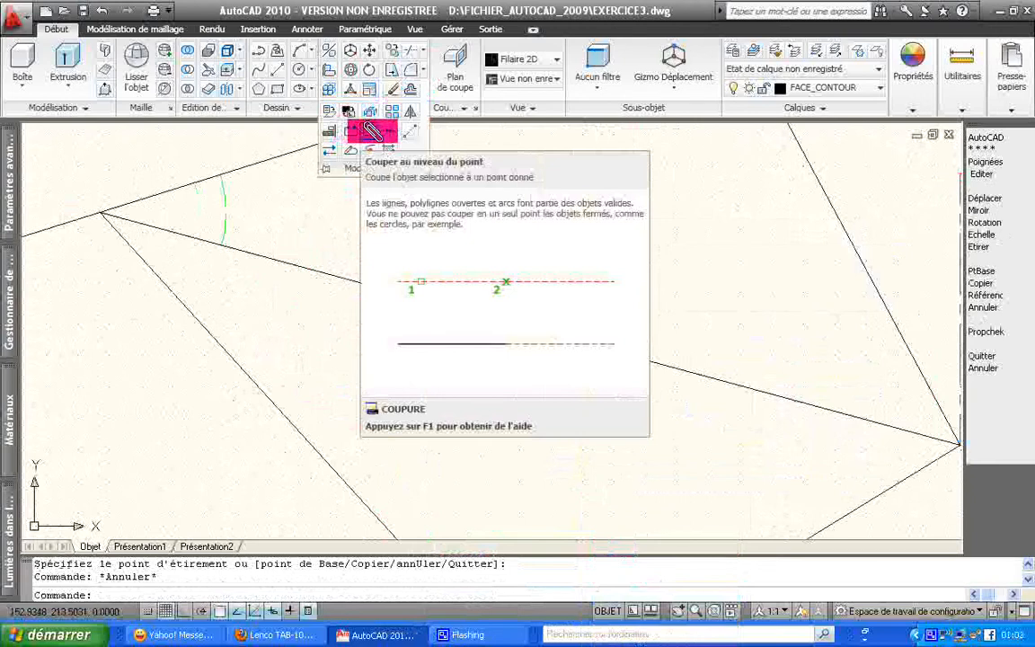
pyautogui.click(373, 133)
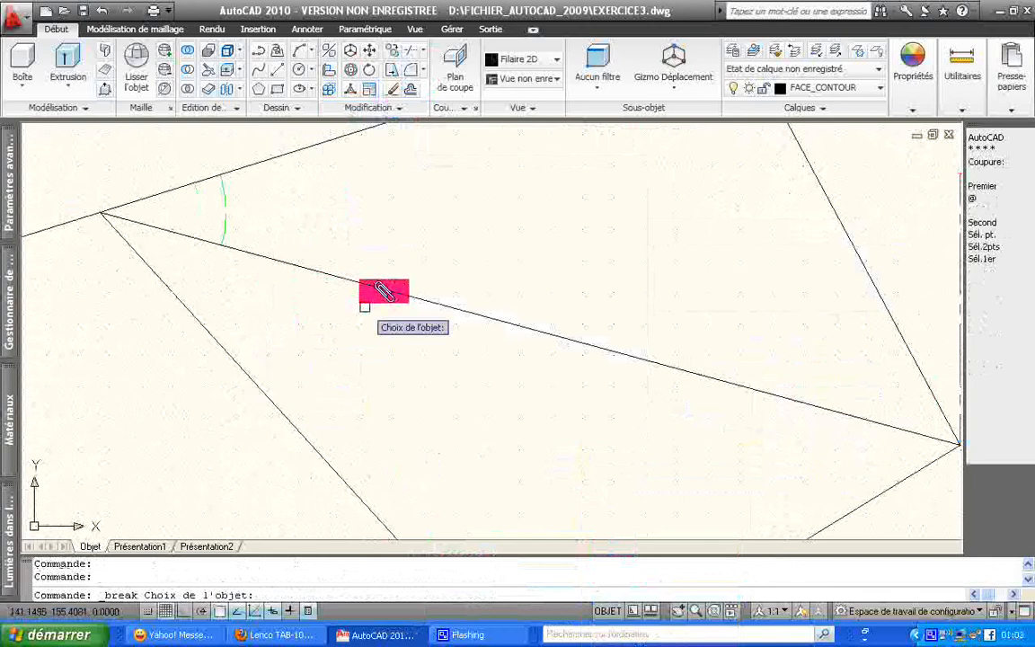
pyautogui.click(327, 275)
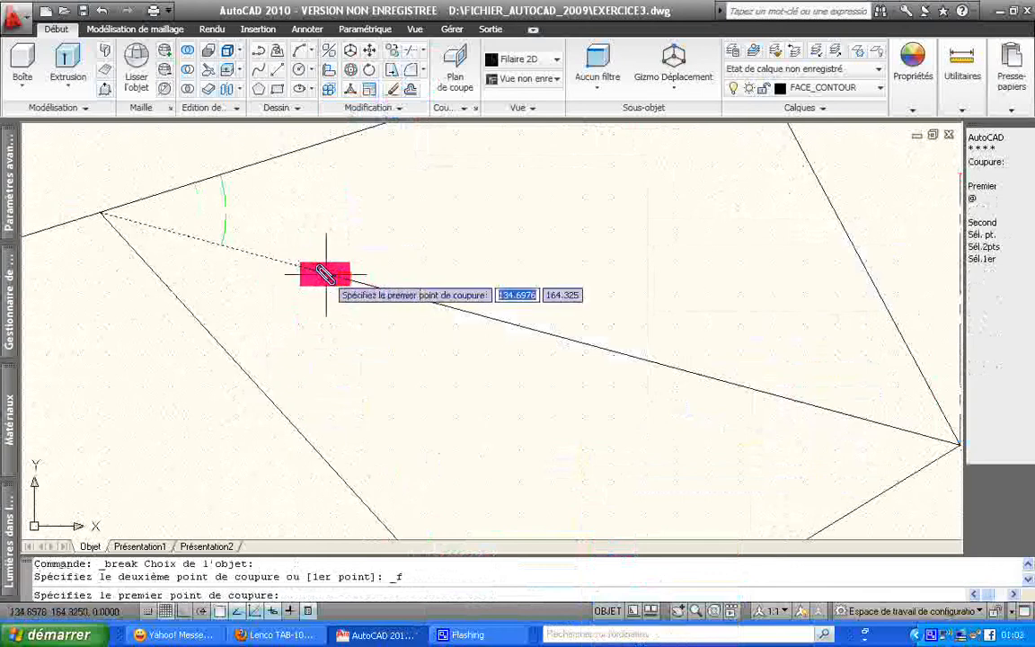
pyautogui.click(219, 243)
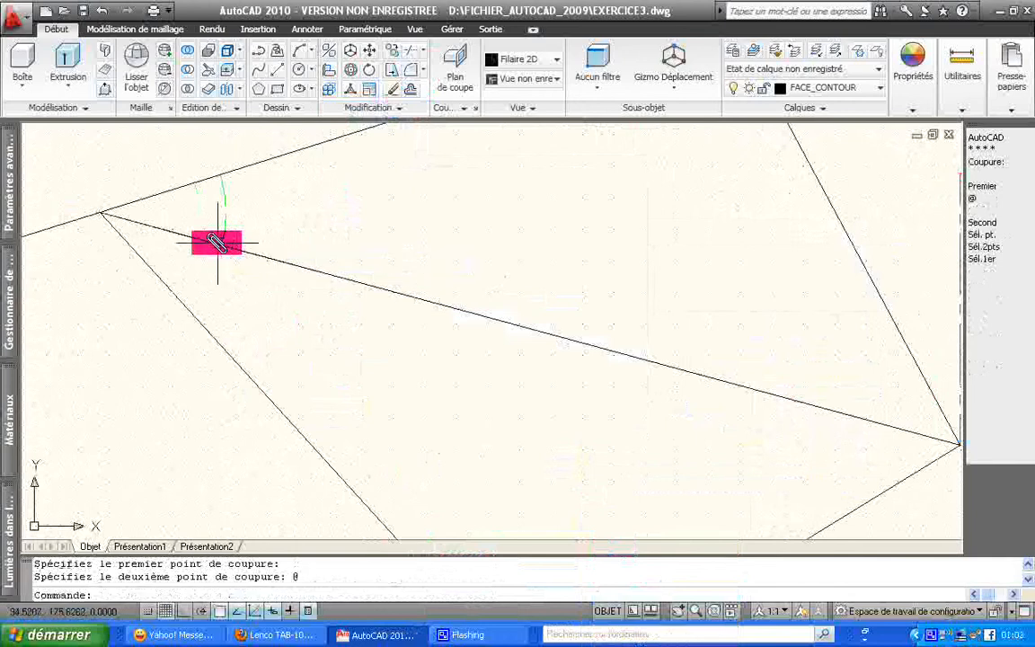
# Step: Erase the short middle-side segment just right of the green arc
pyautogui.click(289, 264)
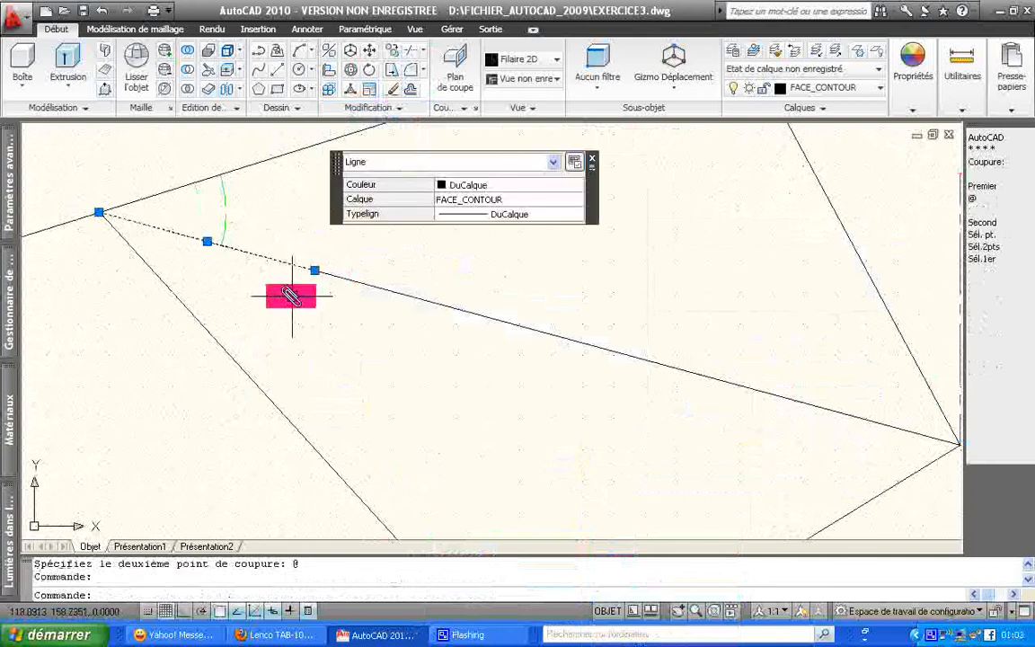
pyautogui.press('Escape')
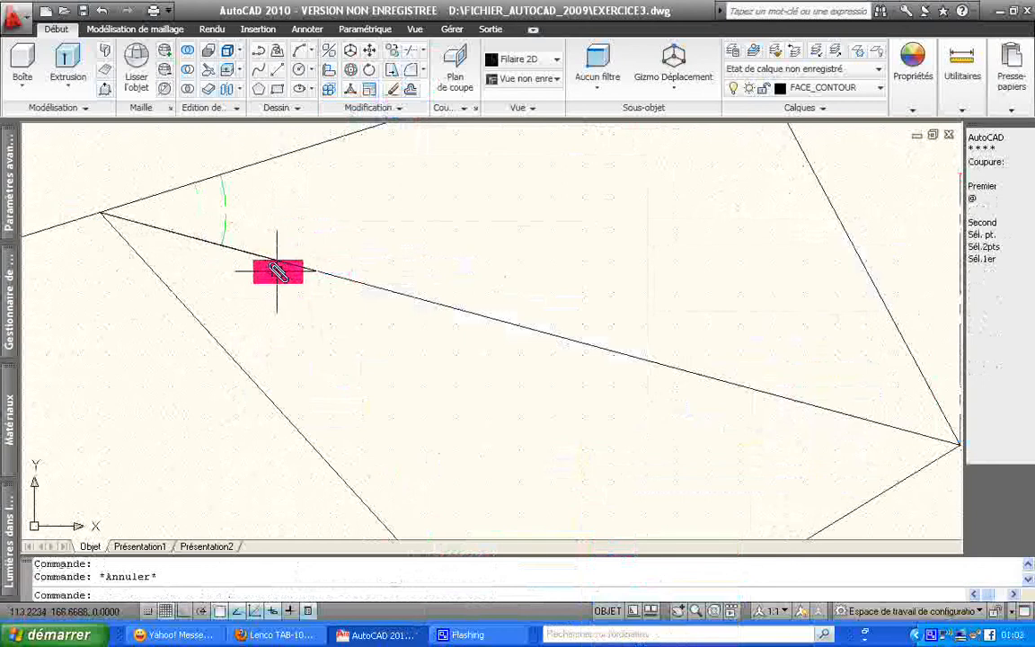
pyautogui.click(331, 274)
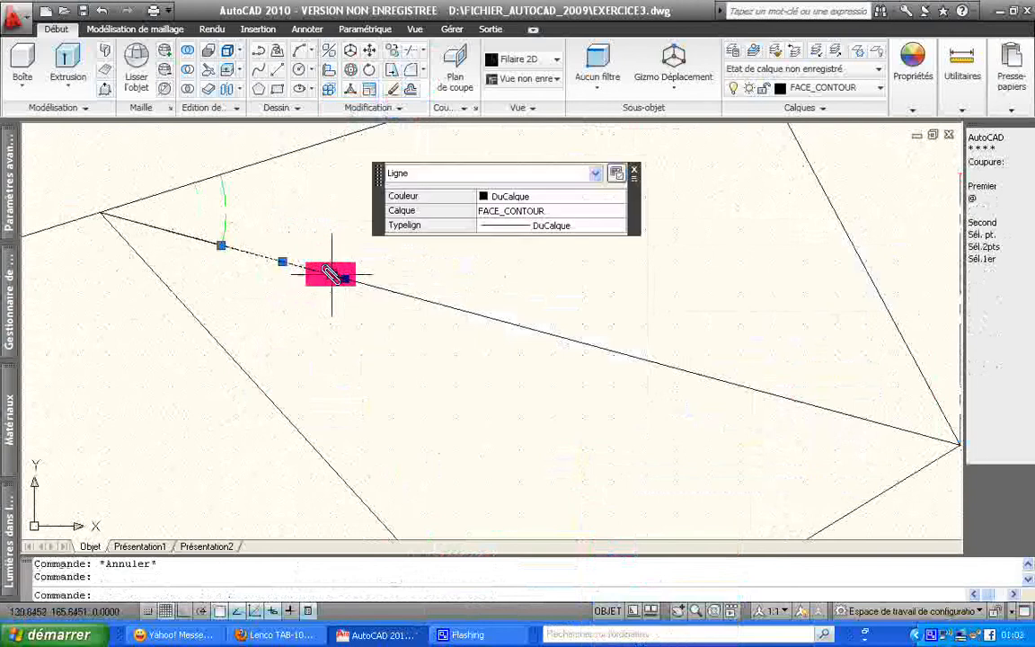
pyautogui.press('Delete')
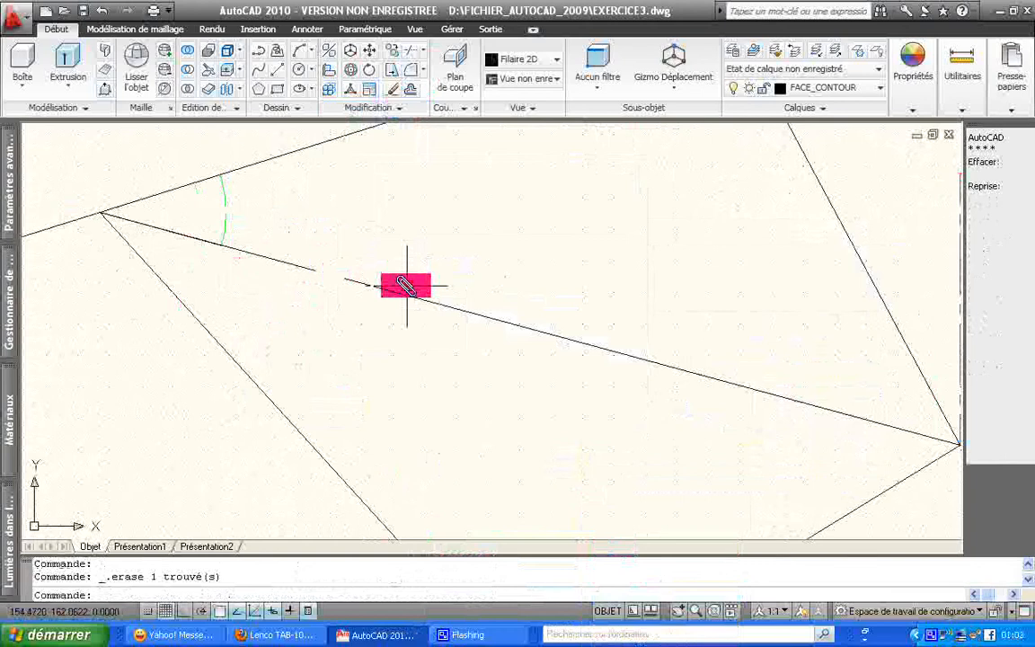
# Step: Draw a line from the long right segment's free end diagonally down-left, crossing the lower triangle's left side
pyautogui.moveTo(407, 286); pyautogui.dragTo(435, 285, button='middle')
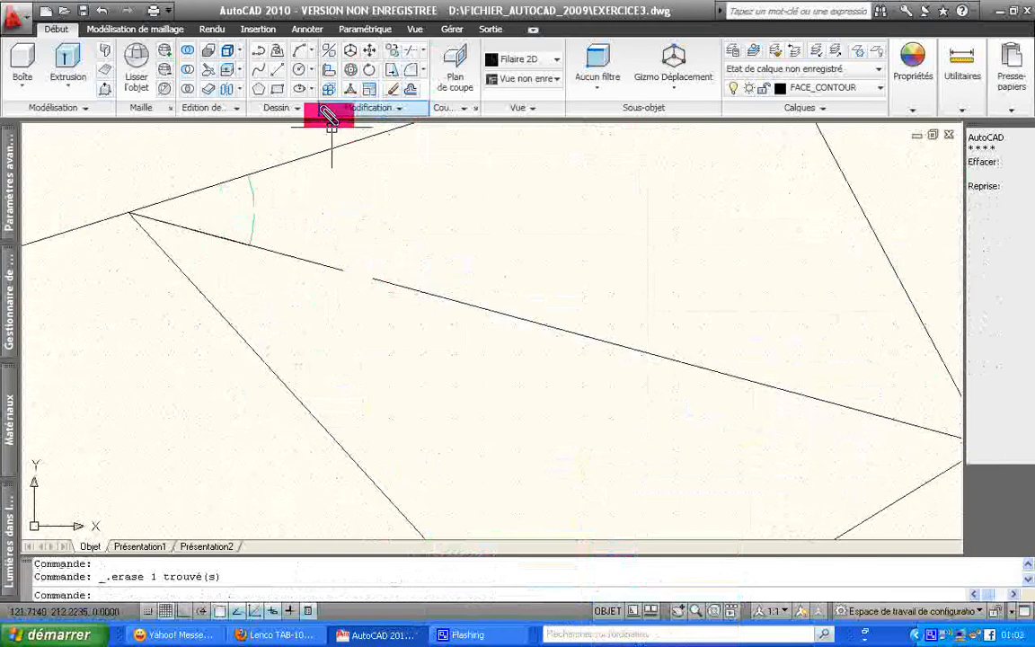
pyautogui.click(277, 71)
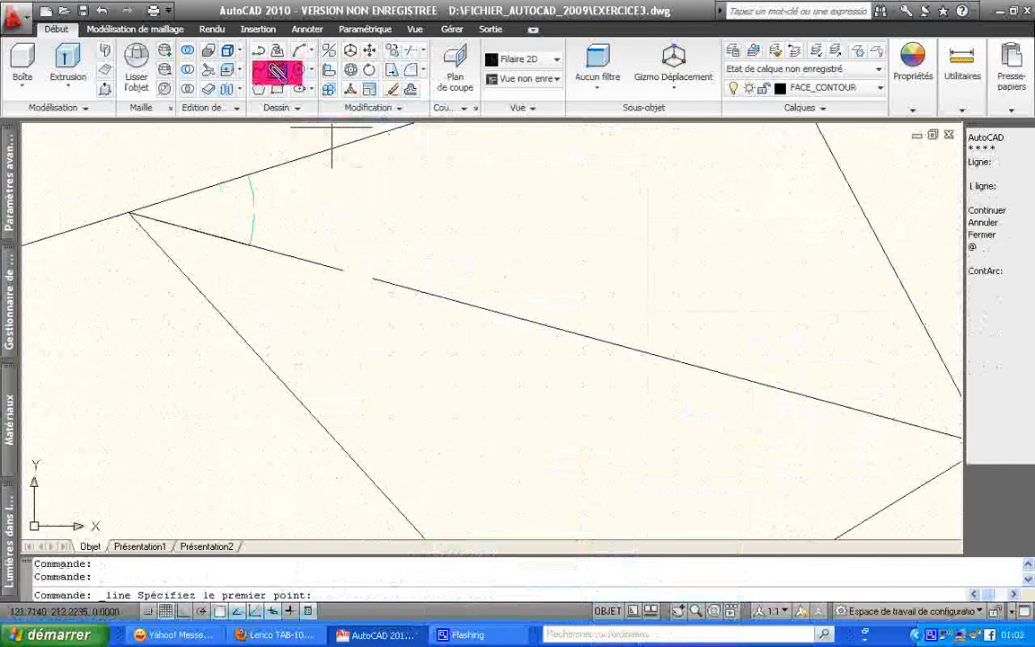
pyautogui.click(372, 279)
pyautogui.click(200, 454)
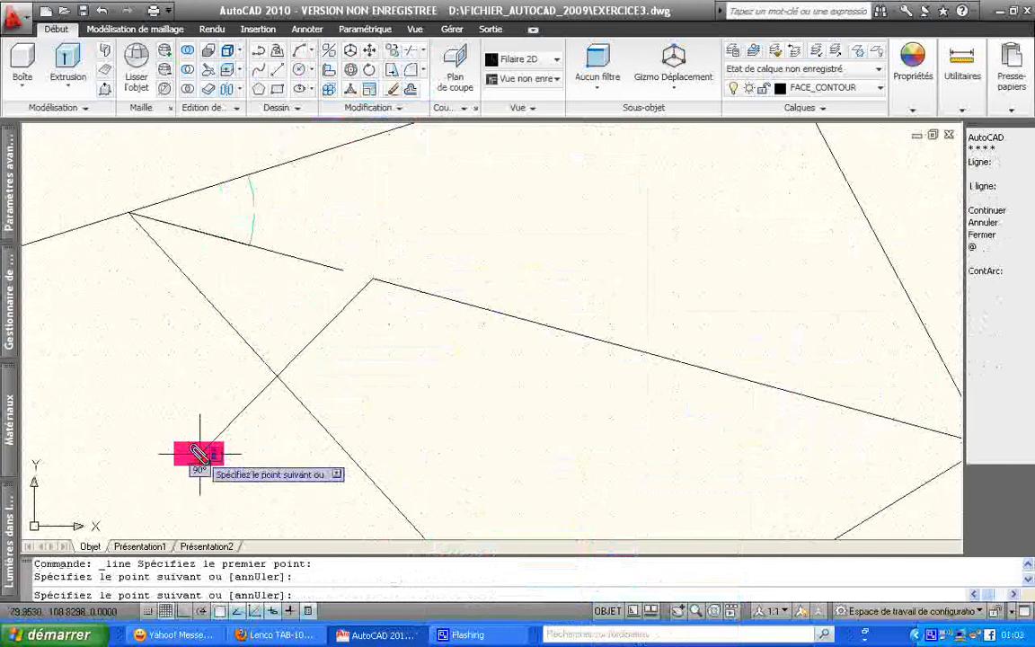
pyautogui.press('Return')
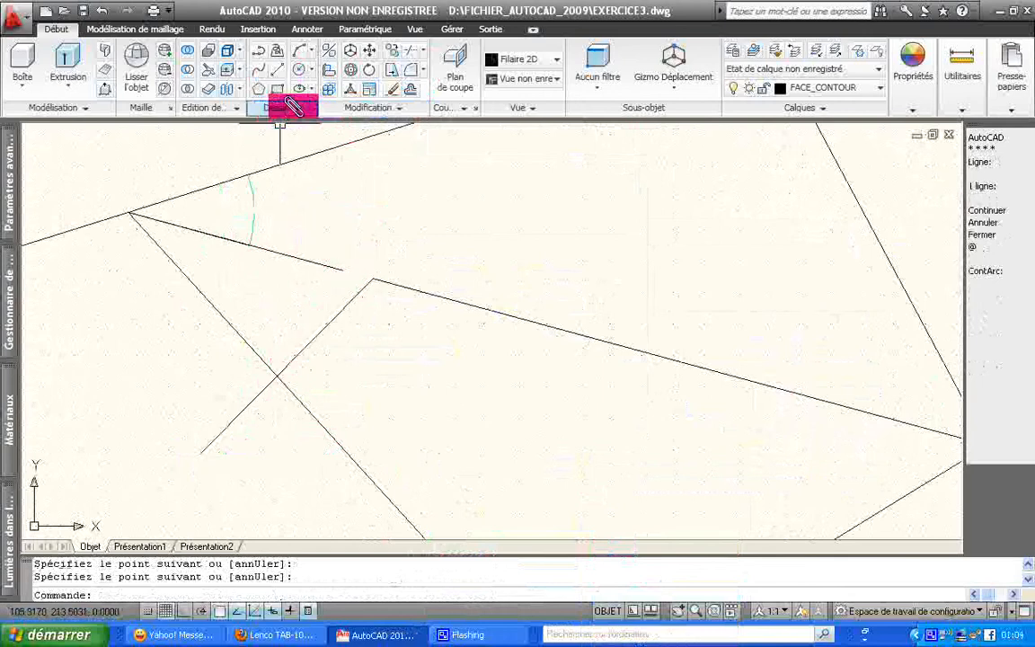
# Step: Split the diagonal line at its intersection with the lower triangle's left side using Break at Point, and erase its upper piece
pyautogui.click(399, 108)
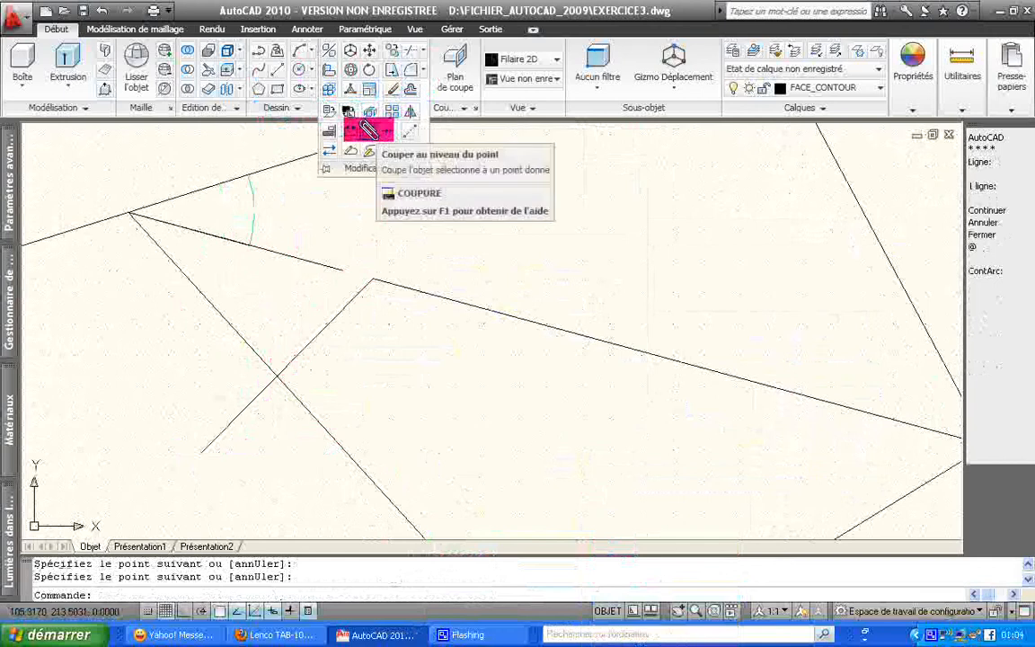
pyautogui.click(368, 132)
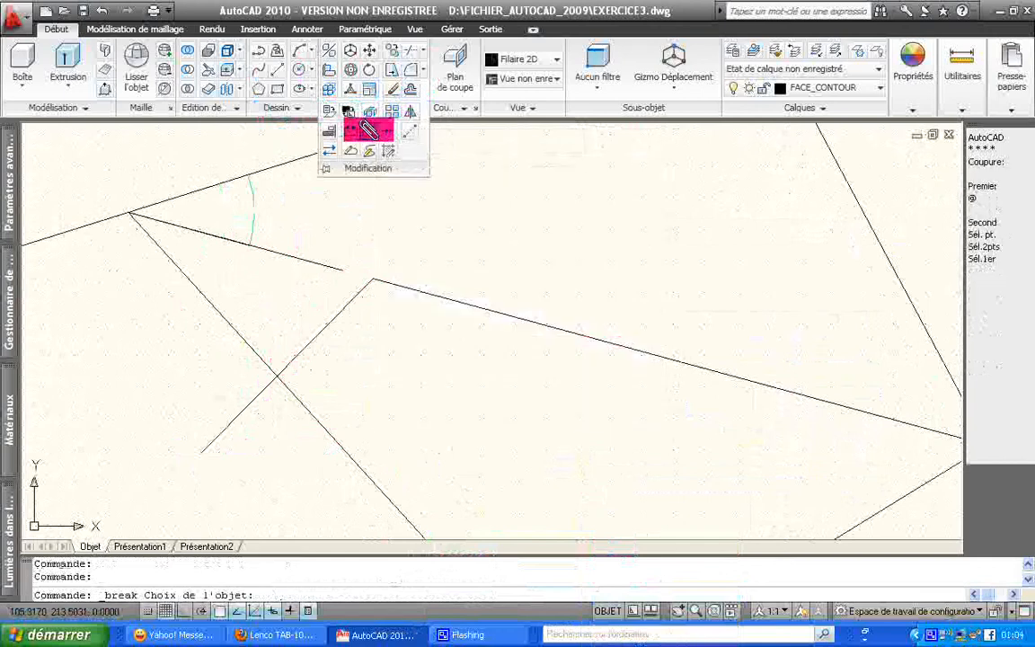
pyautogui.click(314, 335)
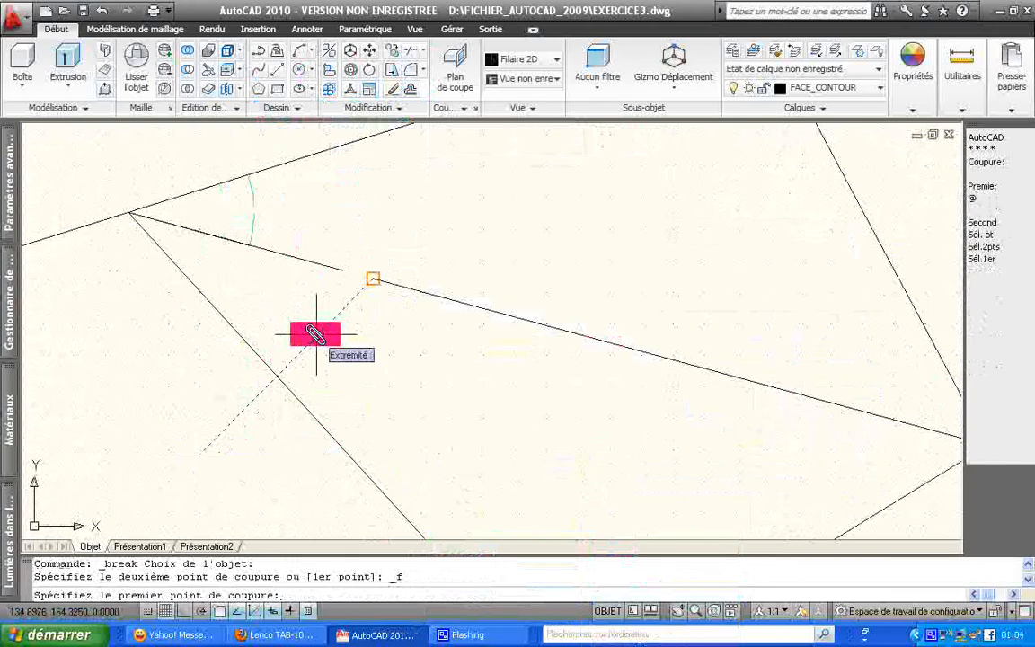
pyautogui.click(275, 378)
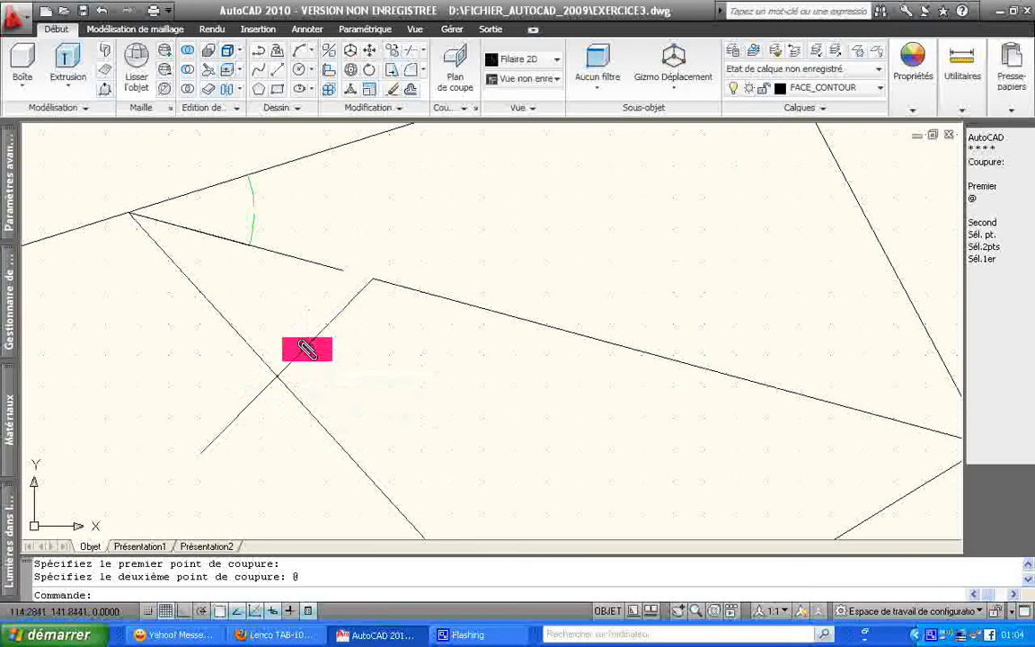
pyautogui.click(309, 350)
pyautogui.press('Delete')
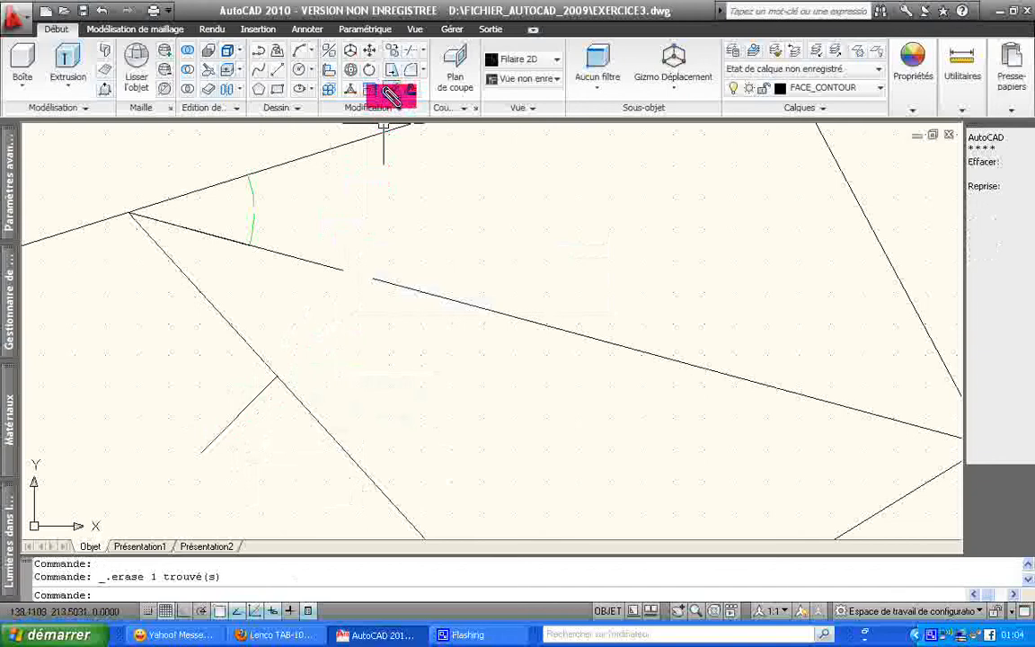
# Step: Join the two collinear segments of the middle side across the gap into one line
pyautogui.click(393, 108)
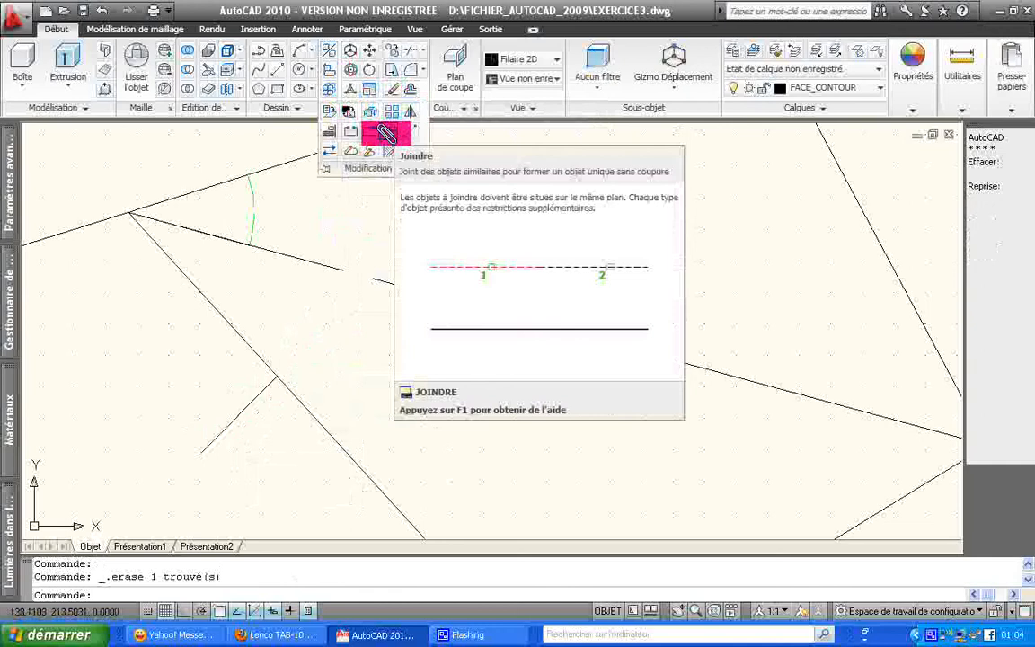
pyautogui.click(386, 133)
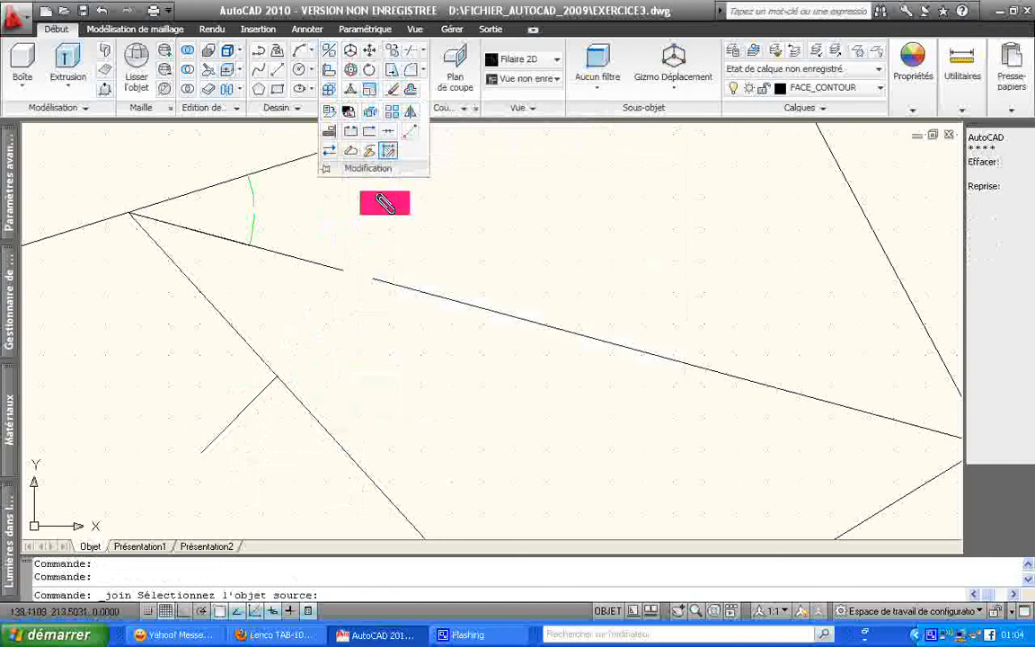
pyautogui.click(393, 284)
pyautogui.click(329, 270)
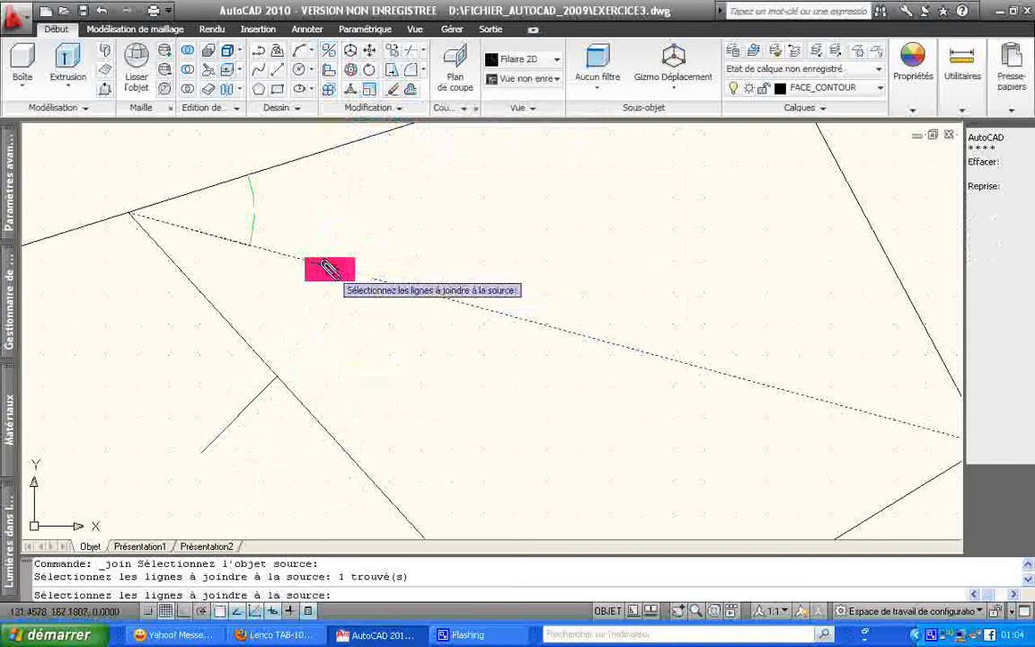
pyautogui.press('Return')
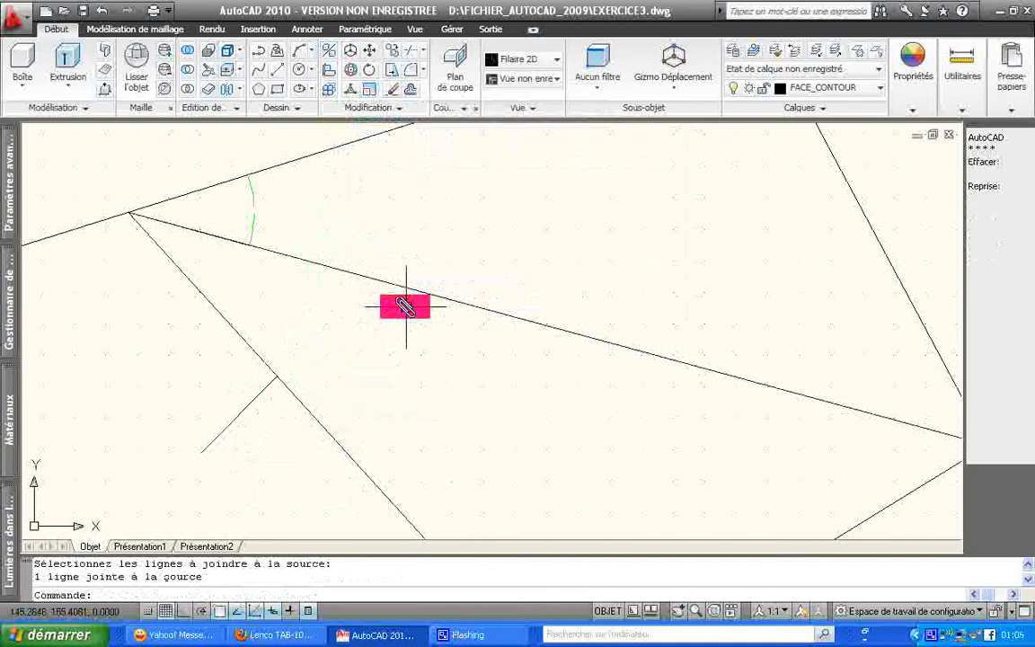
# Step: Fillet the lower triangle's bottom corner with a radius of 10
pyautogui.click(401, 107)
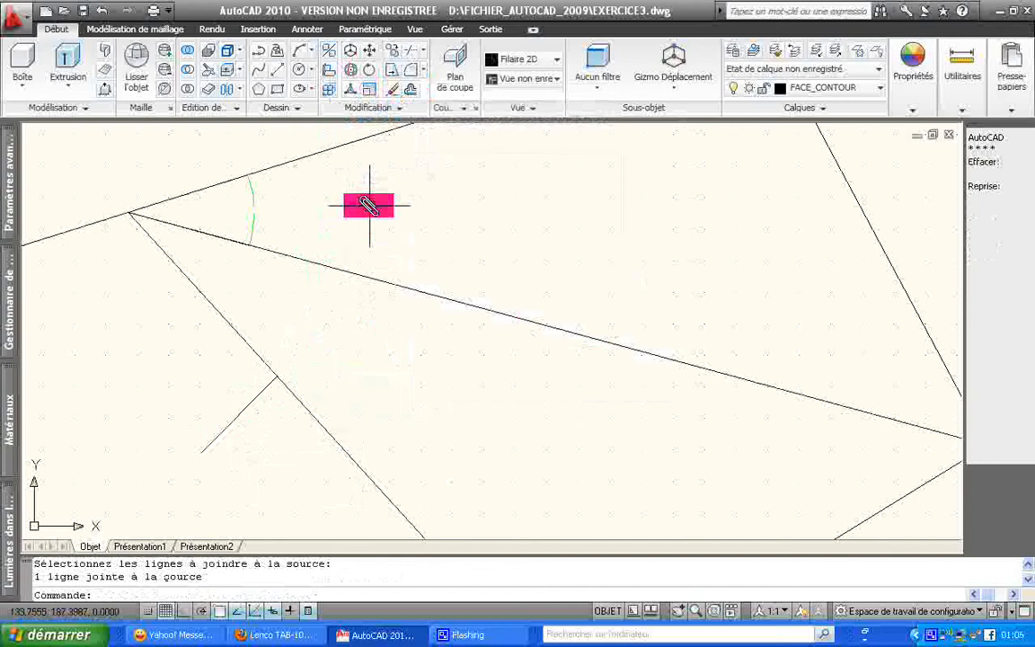
pyautogui.hotkey('ctrl', 'z')
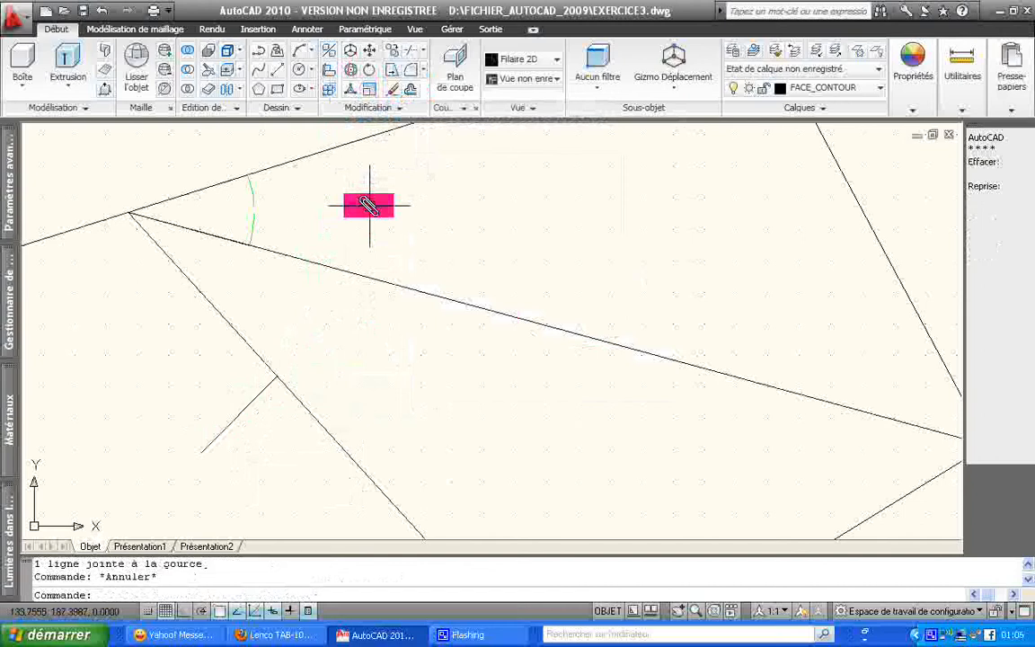
pyautogui.write('z')
pyautogui.press('Return')
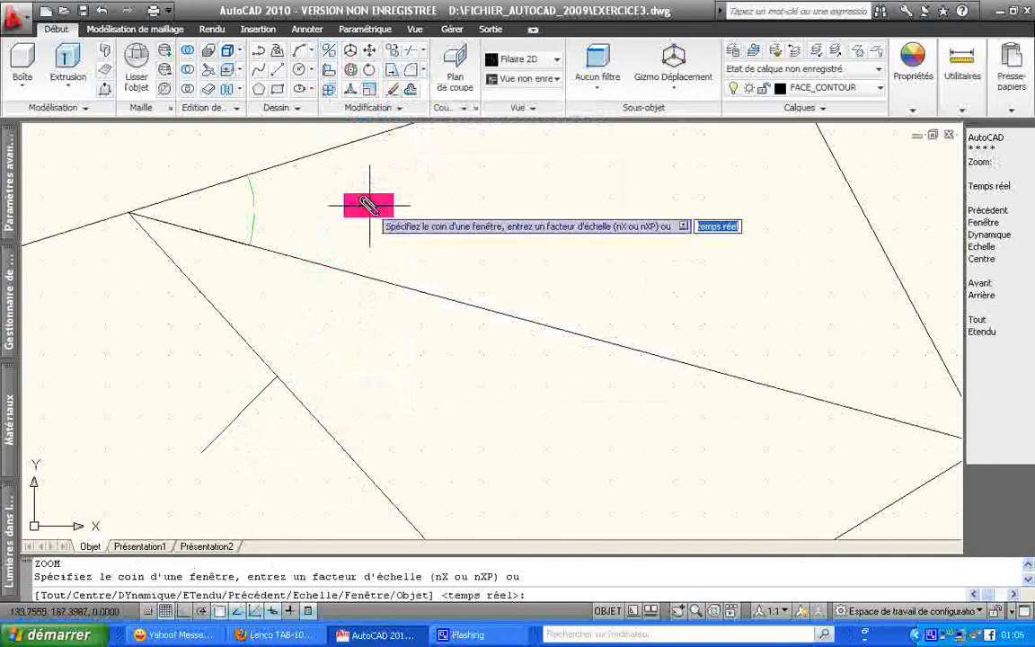
pyautogui.write('t')
pyautogui.press('Return')
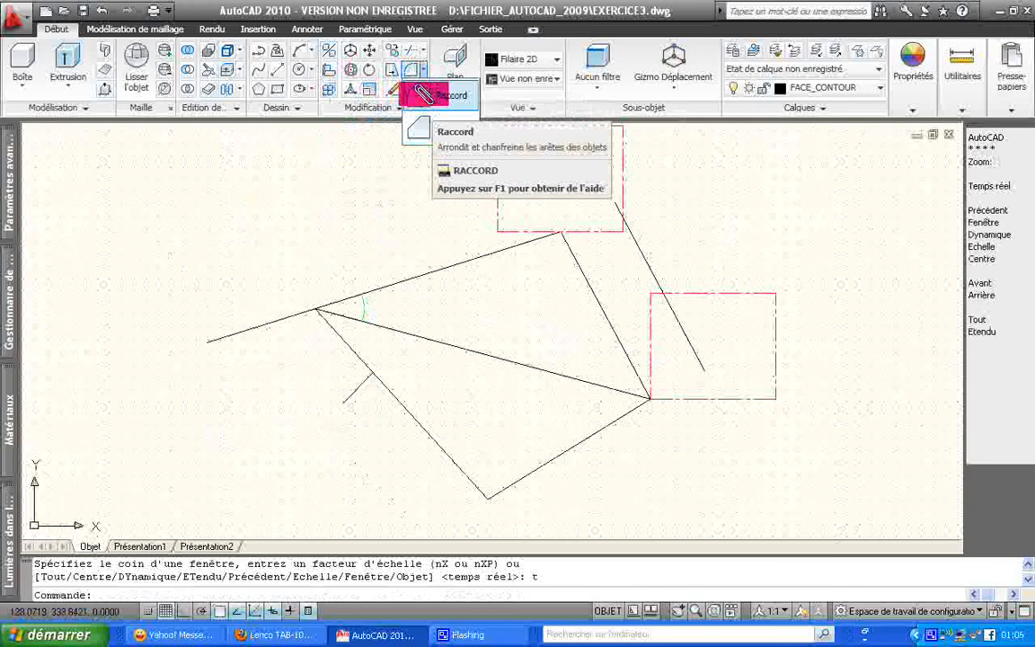
pyautogui.click(423, 95)
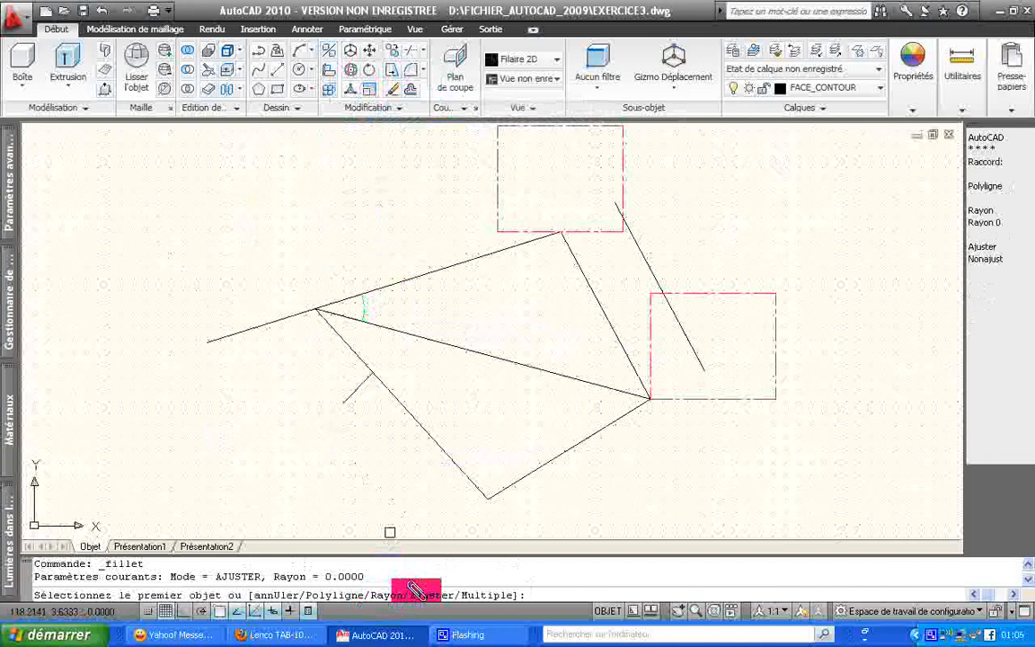
pyautogui.write('R')
pyautogui.press('Return')
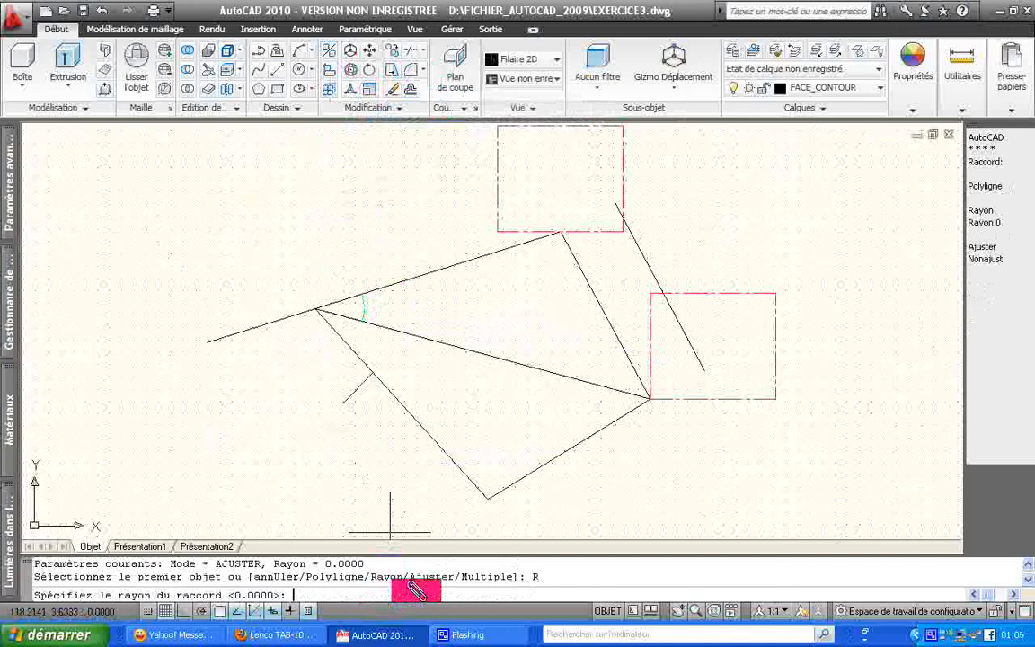
pyautogui.write('10')
pyautogui.press('Return')
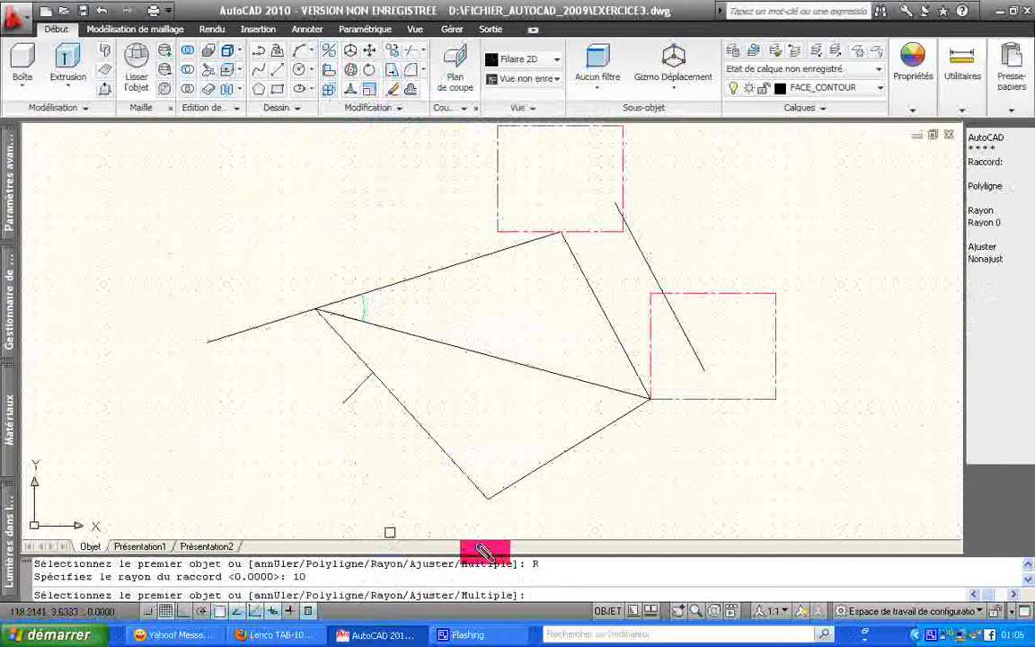
pyautogui.click(472, 481)
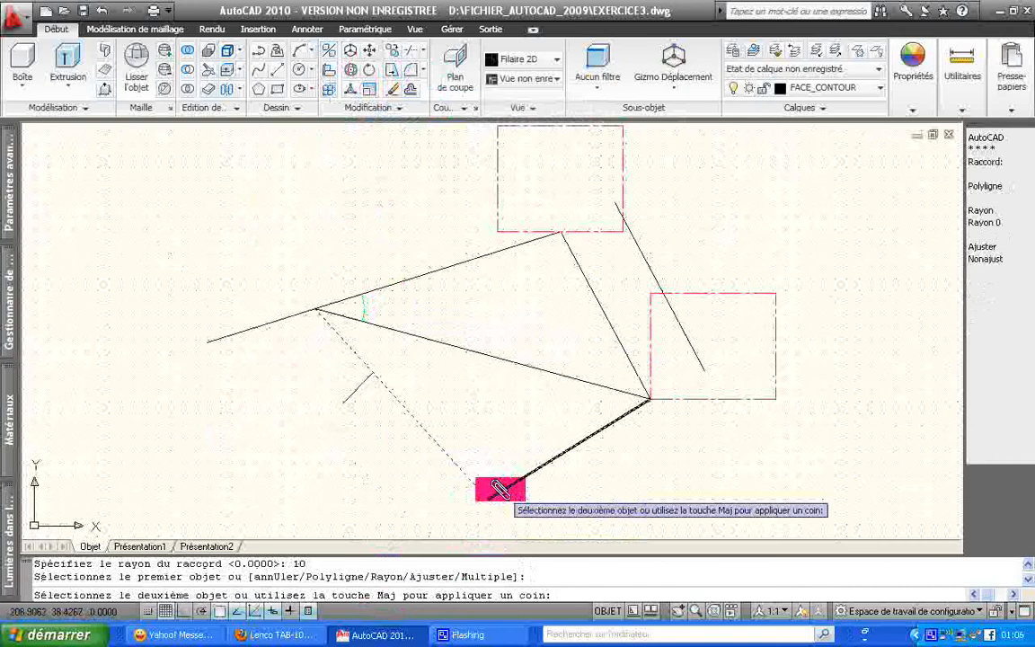
pyautogui.click(499, 489)
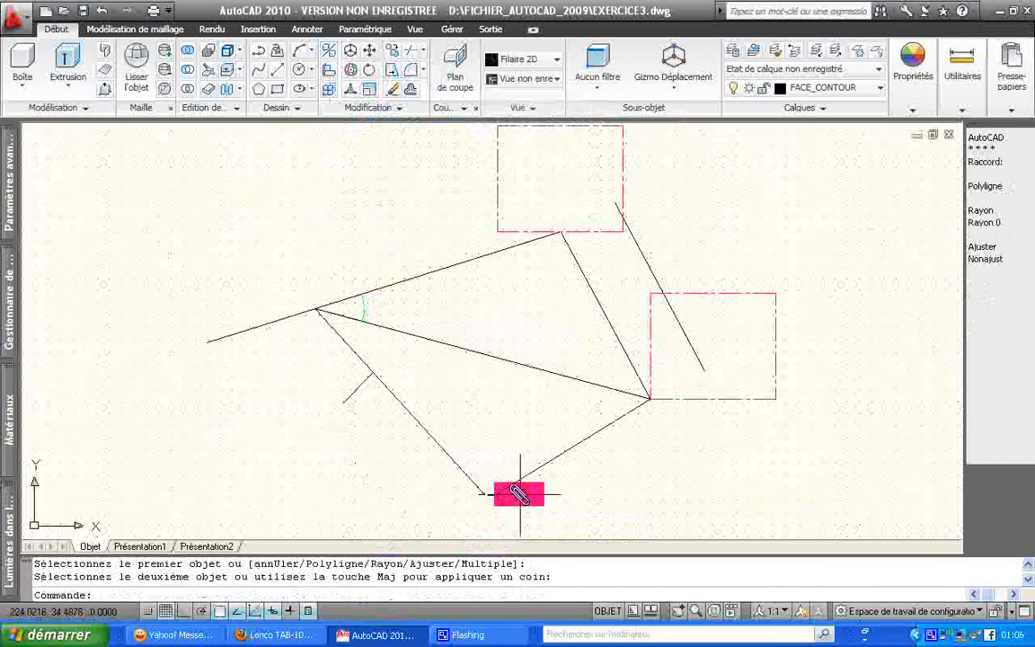
# Step: Fillet the upper triangle's top corner with a radius of 20
pyautogui.press('Return')
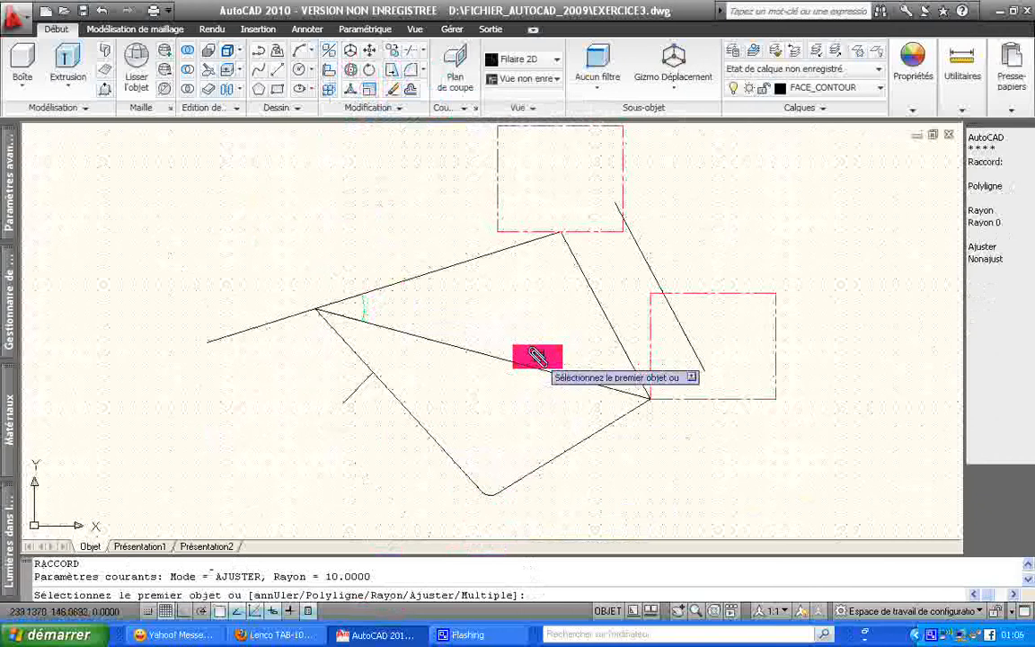
pyautogui.write('R')
pyautogui.press('Return')
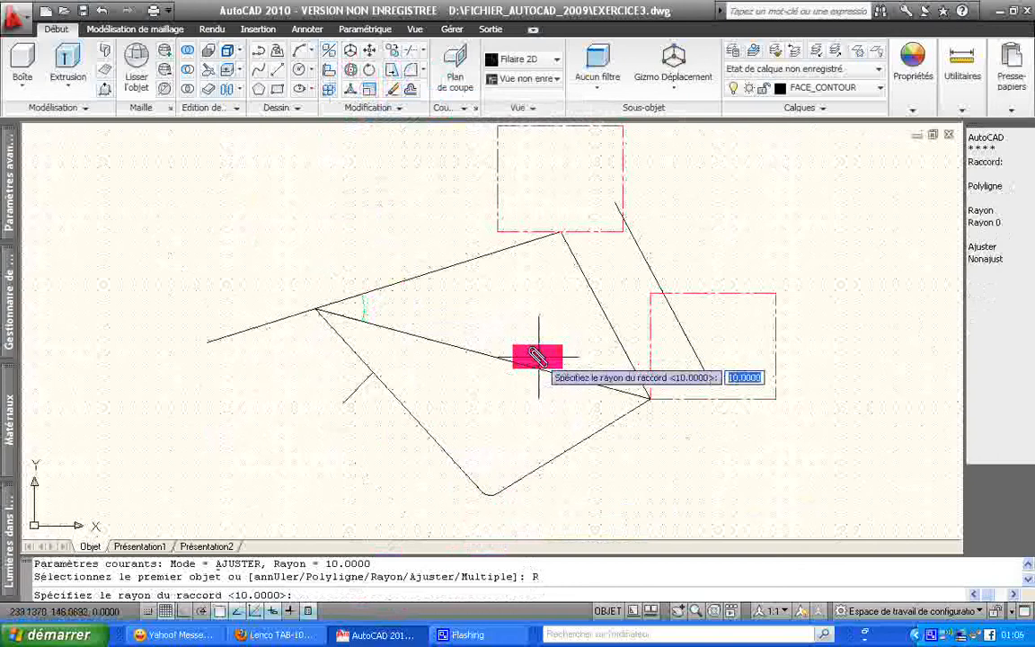
pyautogui.write('20')
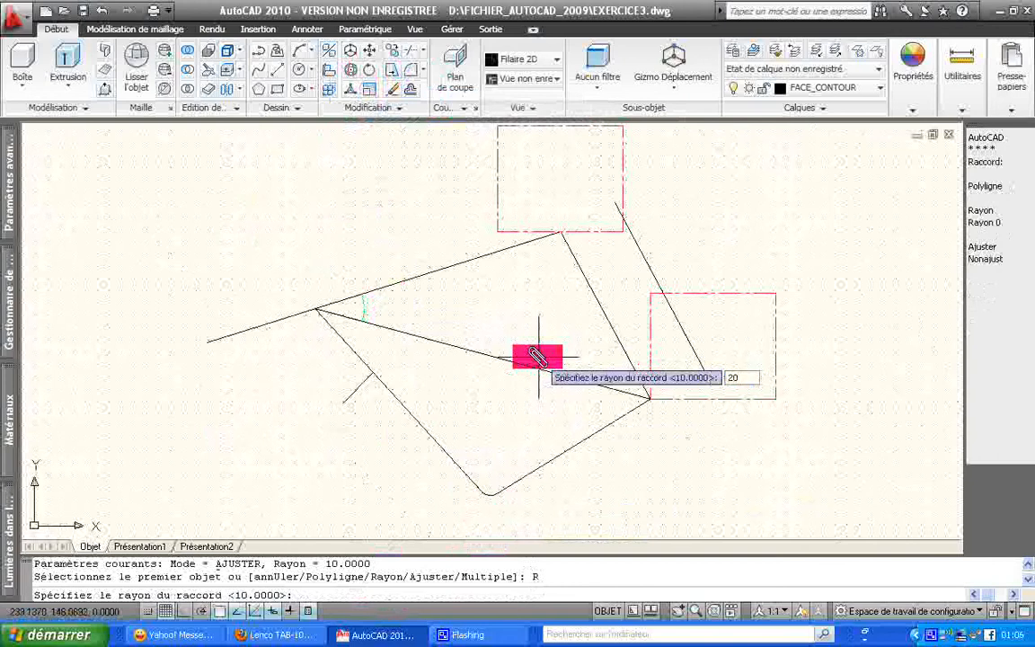
pyautogui.press('Return')
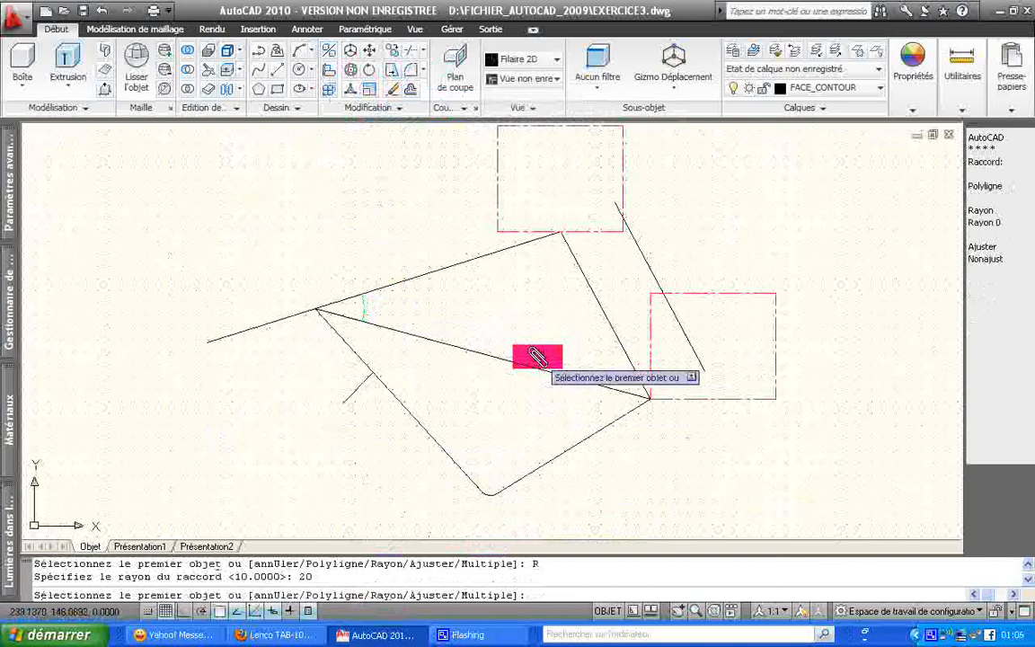
pyautogui.click(525, 244)
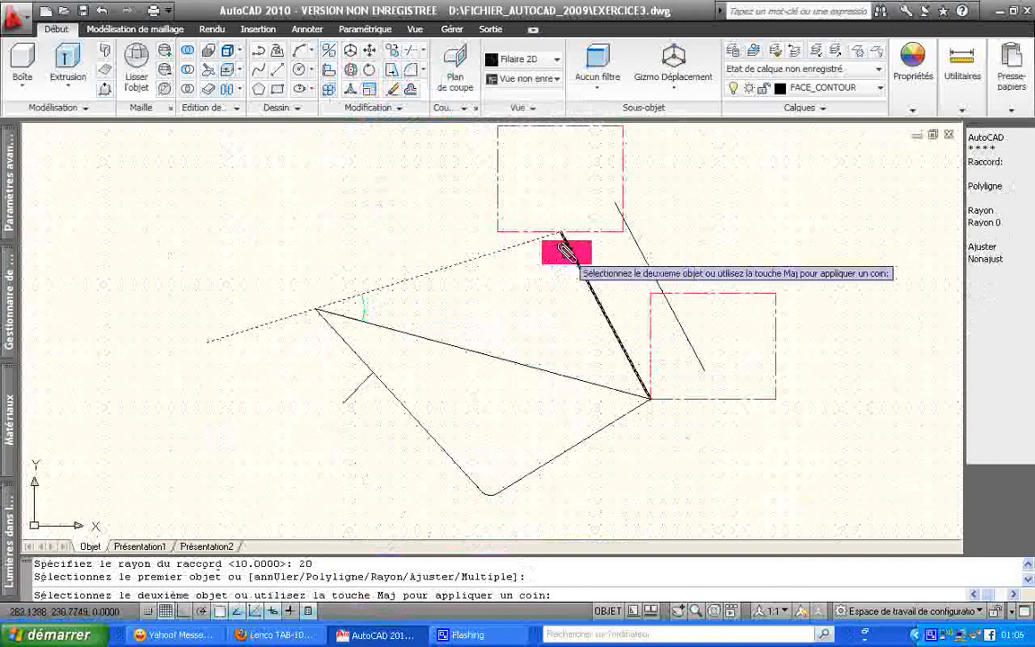
pyautogui.click(566, 252)
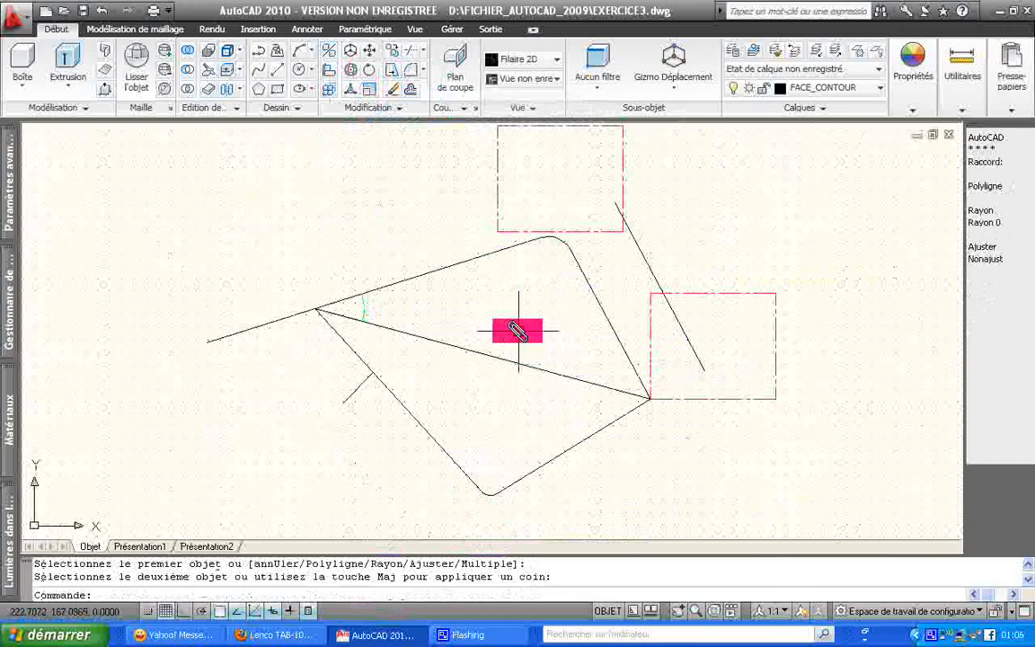
# Step: Try to chamfer the right corner between the upper and lower triangles' right sides with both distances at 0
pyautogui.click(419, 70)
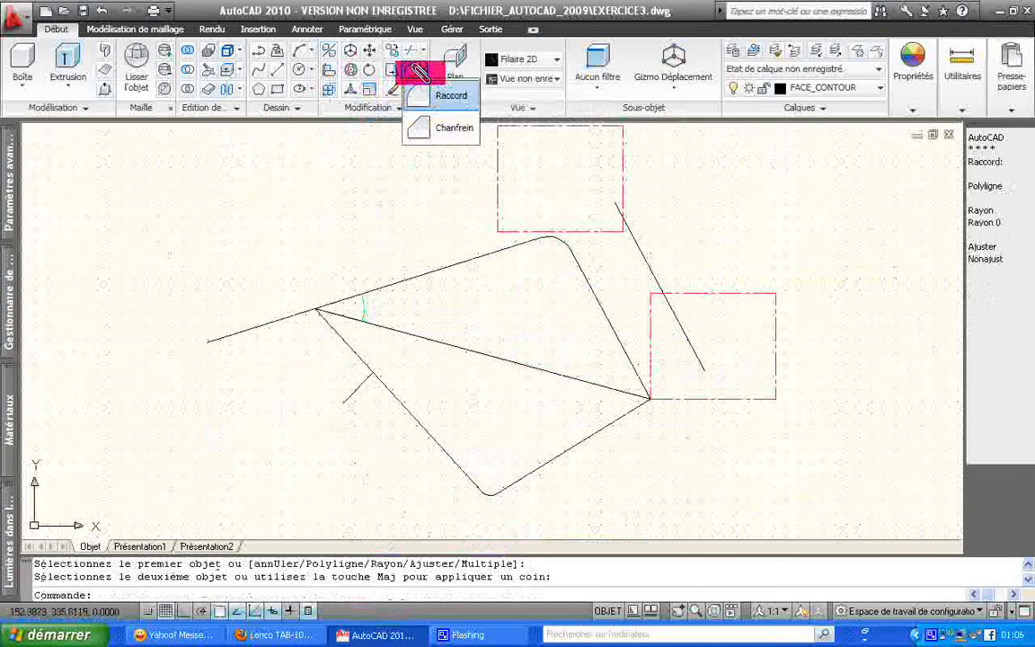
pyautogui.click(419, 127)
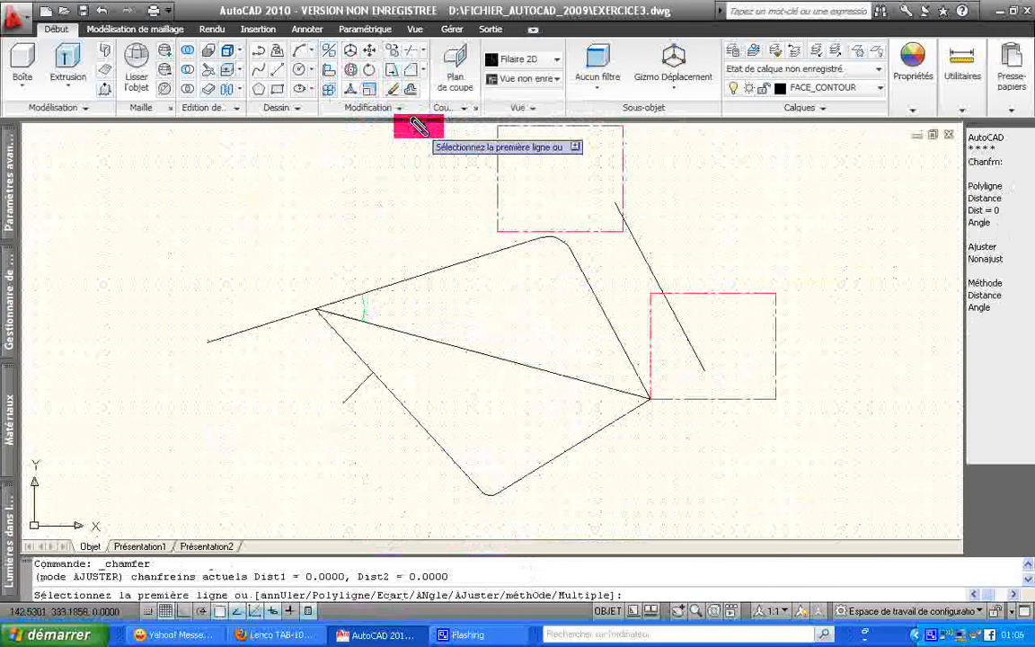
pyautogui.click(634, 378)
pyautogui.click(628, 412)
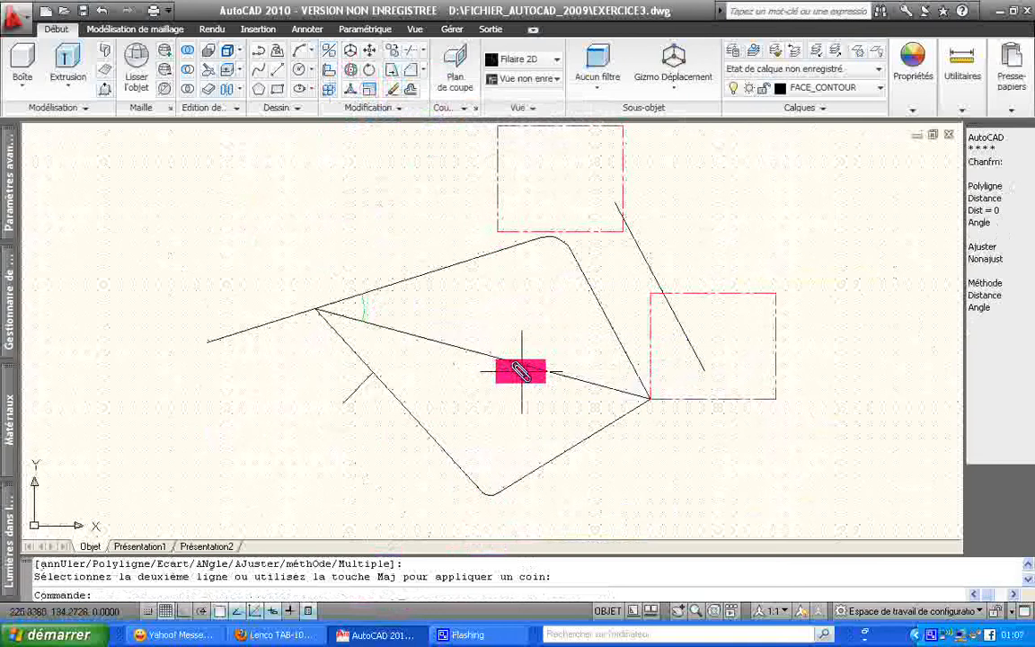
pyautogui.press('Escape')
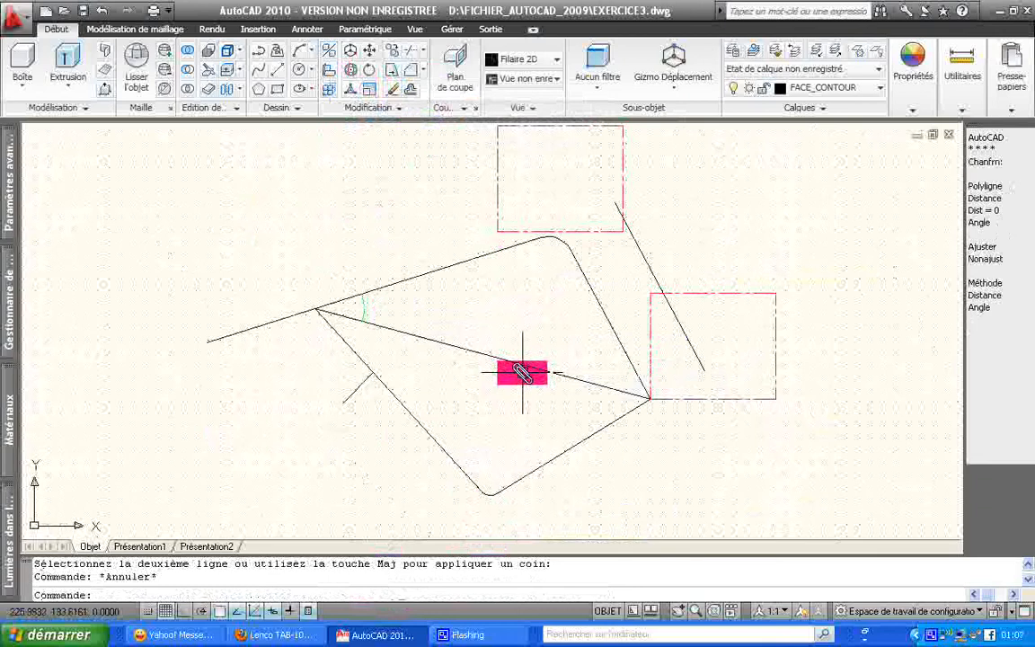
# Step: Offset the two outer sides meeting at the right corner inward by 10
pyautogui.write('z')
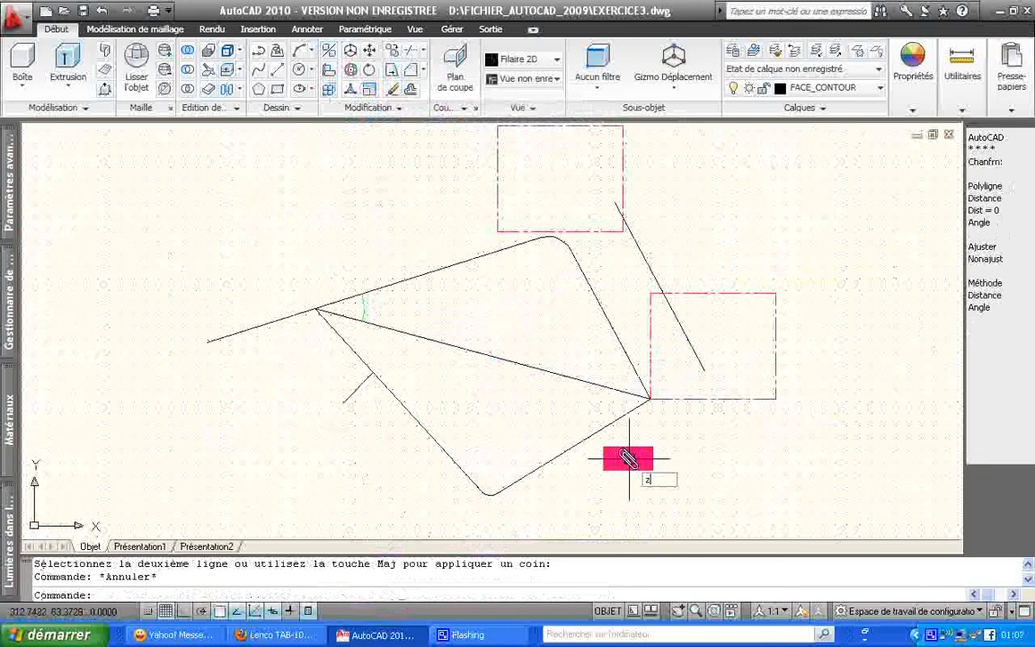
pyautogui.press('Return')
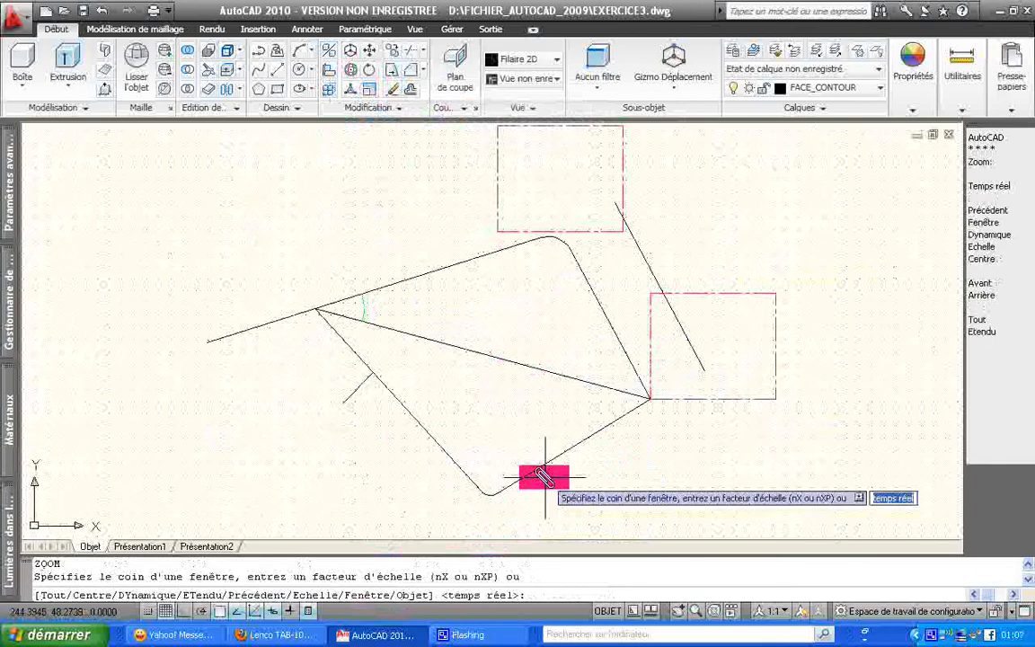
pyautogui.click(544, 476)
pyautogui.click(715, 317)
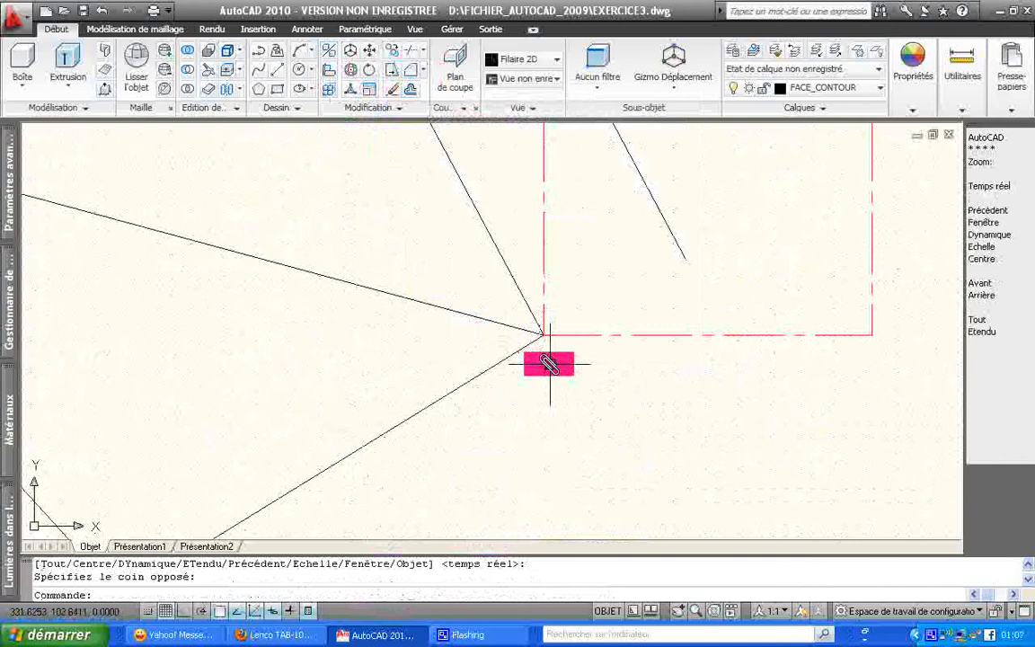
pyautogui.moveTo(550, 364); pyautogui.dragTo(578, 364, button='middle')
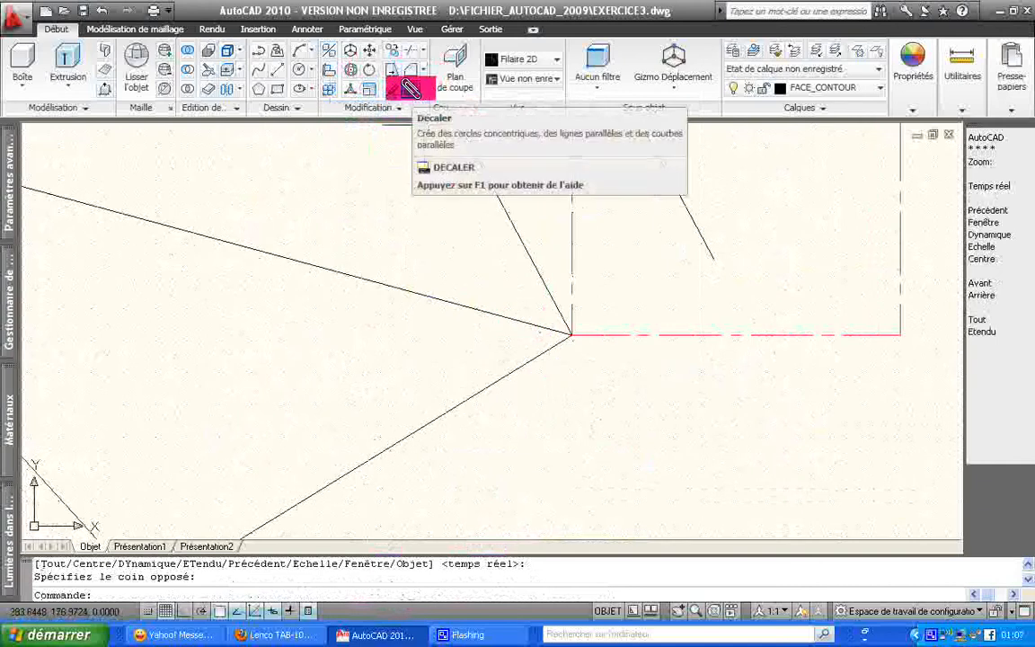
pyautogui.click(409, 88)
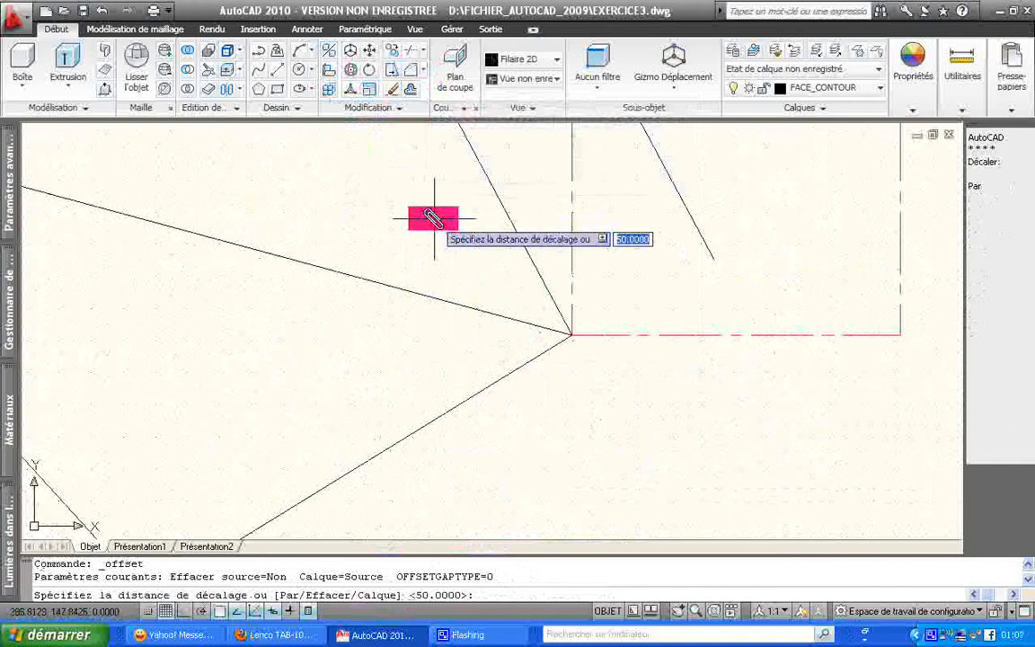
pyautogui.write('10')
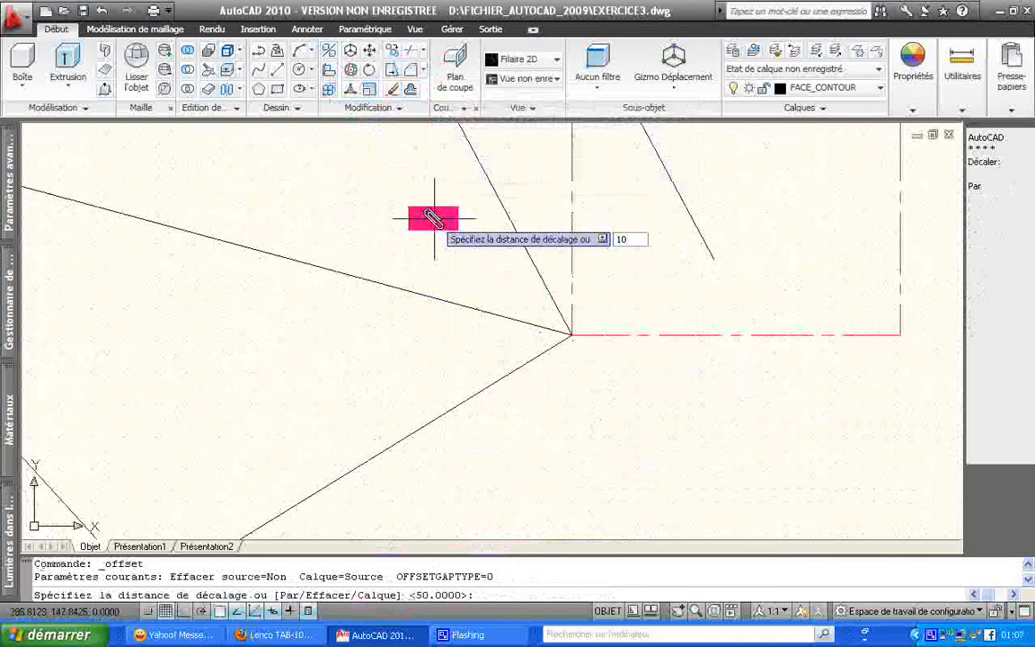
pyautogui.press('Return')
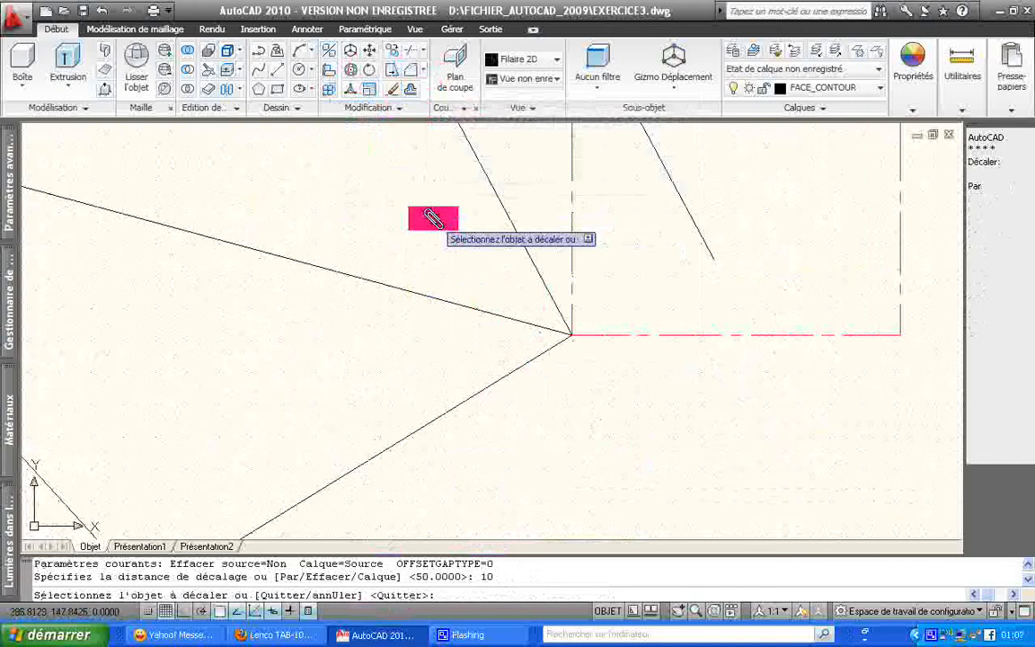
pyautogui.click(536, 282)
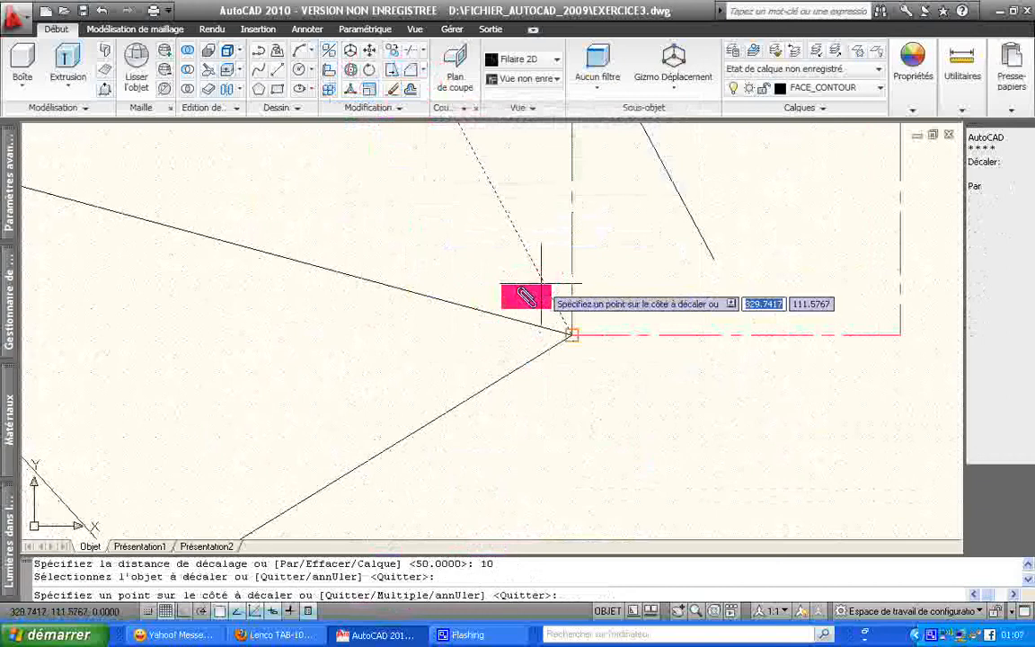
pyautogui.click(488, 335)
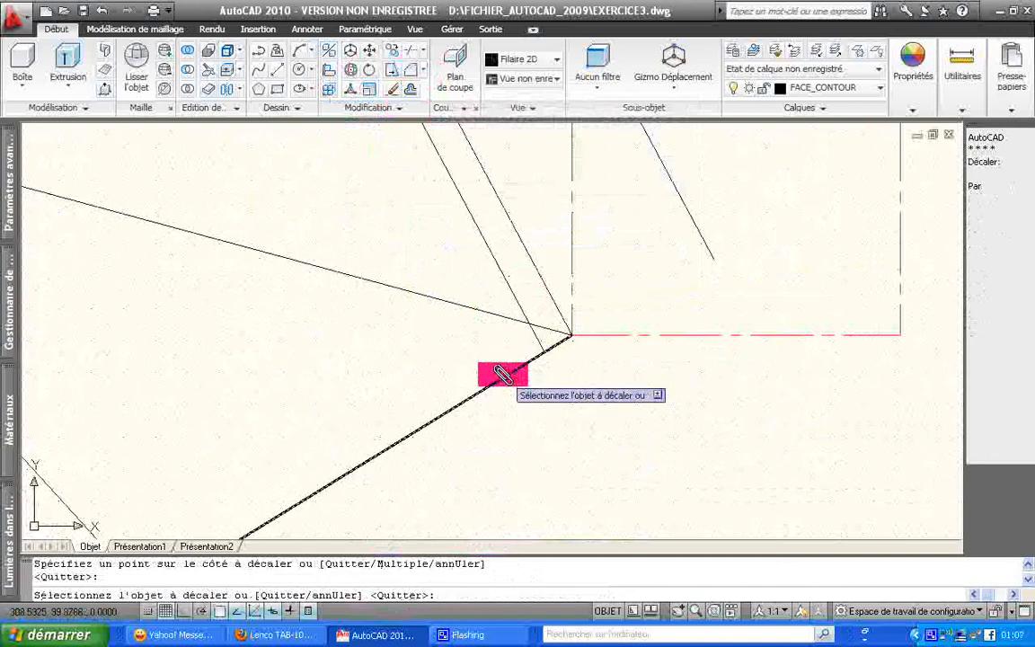
pyautogui.click(501, 372)
pyautogui.click(475, 351)
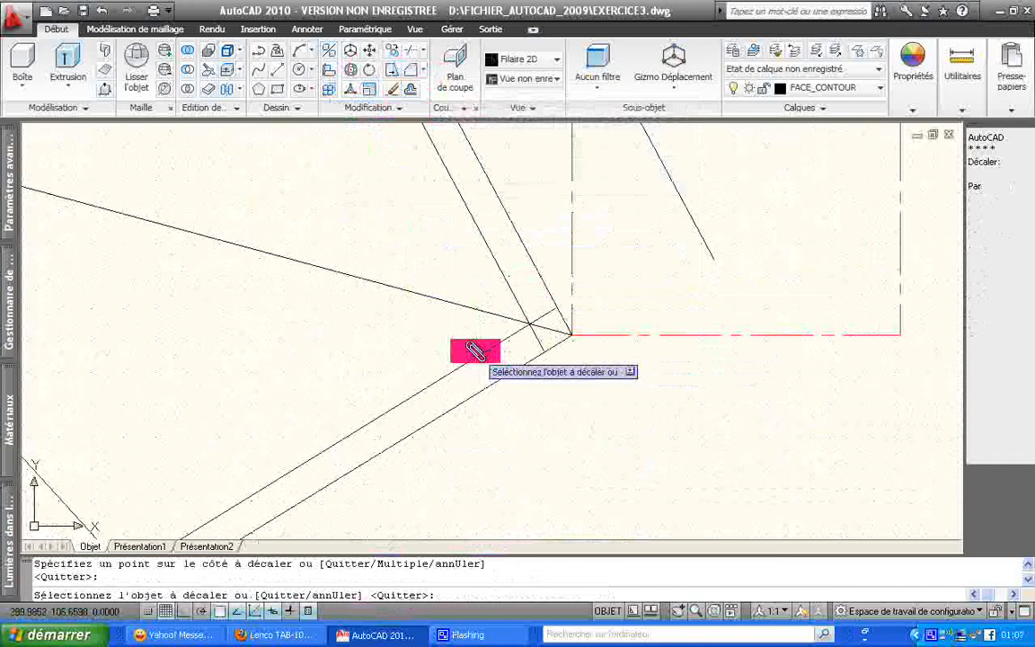
pyautogui.press('Escape')
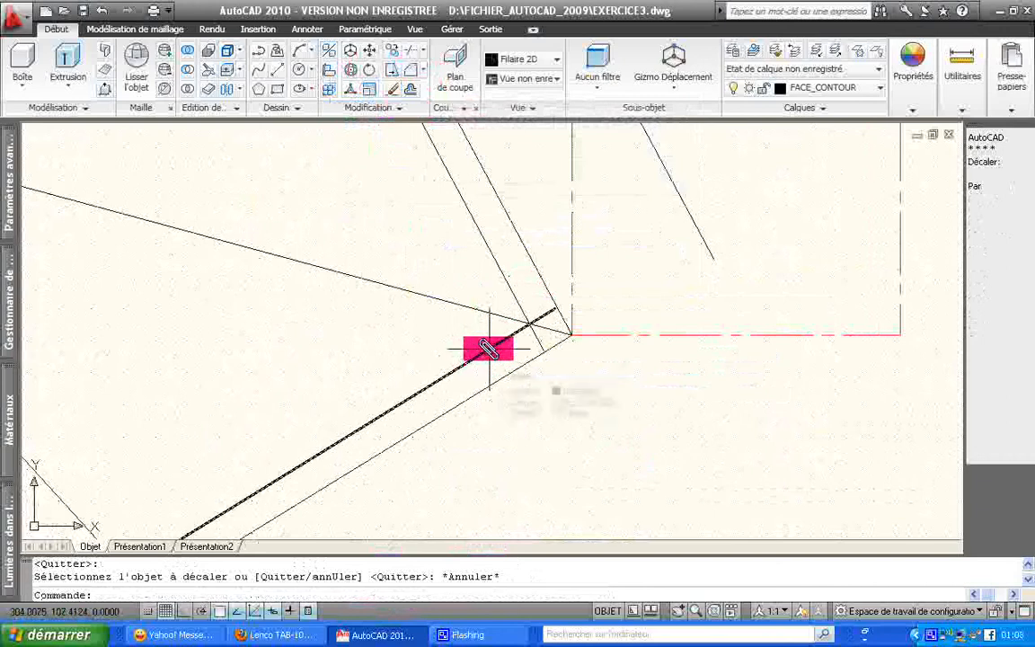
# Step: Stretch the right-hand ends of the lower and upper offset lines by grips, about 12 and 11 units beyond the outer sides
pyautogui.click(489, 348)
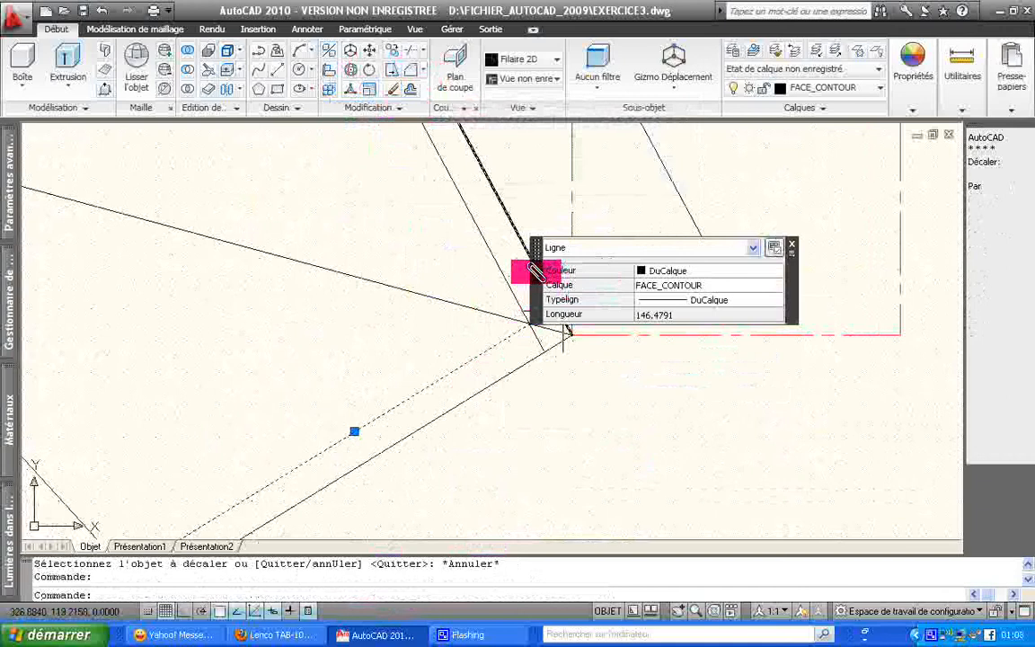
pyautogui.moveTo(540, 268); pyautogui.dragTo(641, 187)
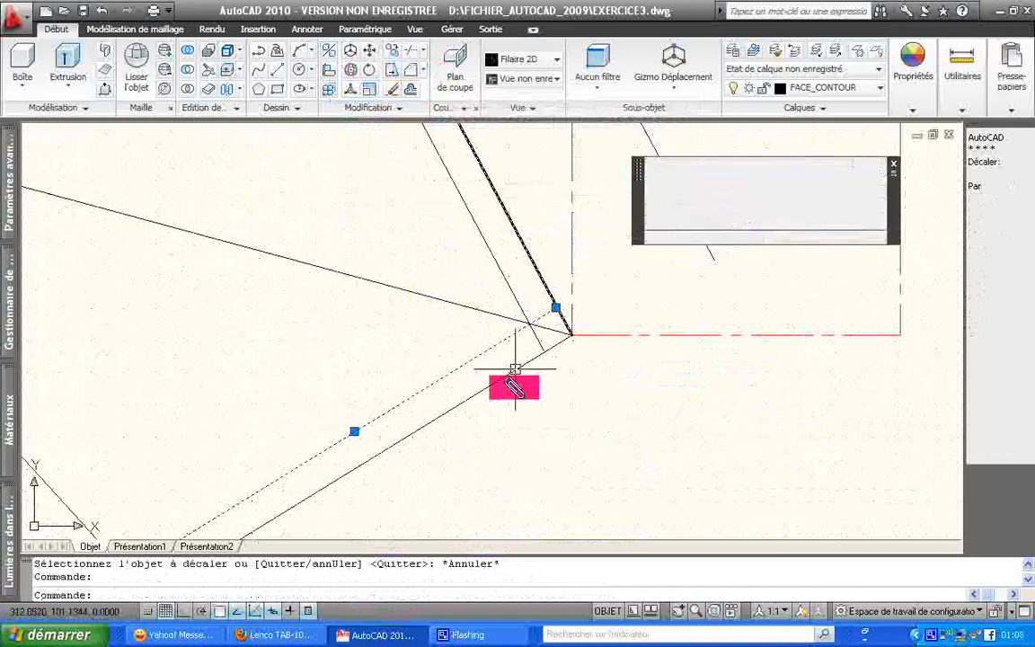
pyautogui.click(556, 310)
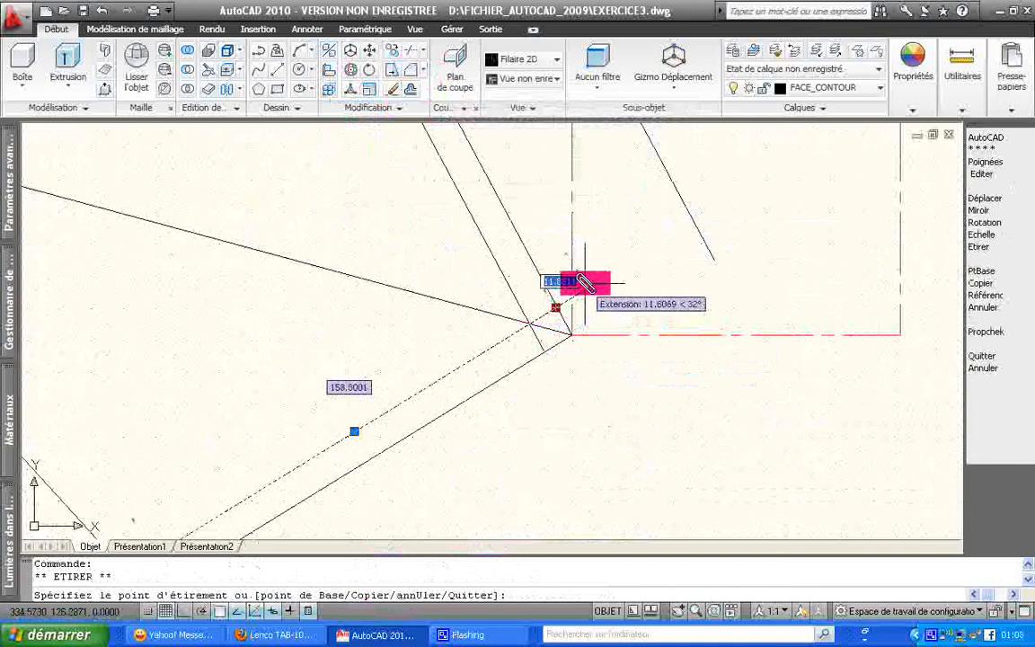
pyautogui.press('Escape')
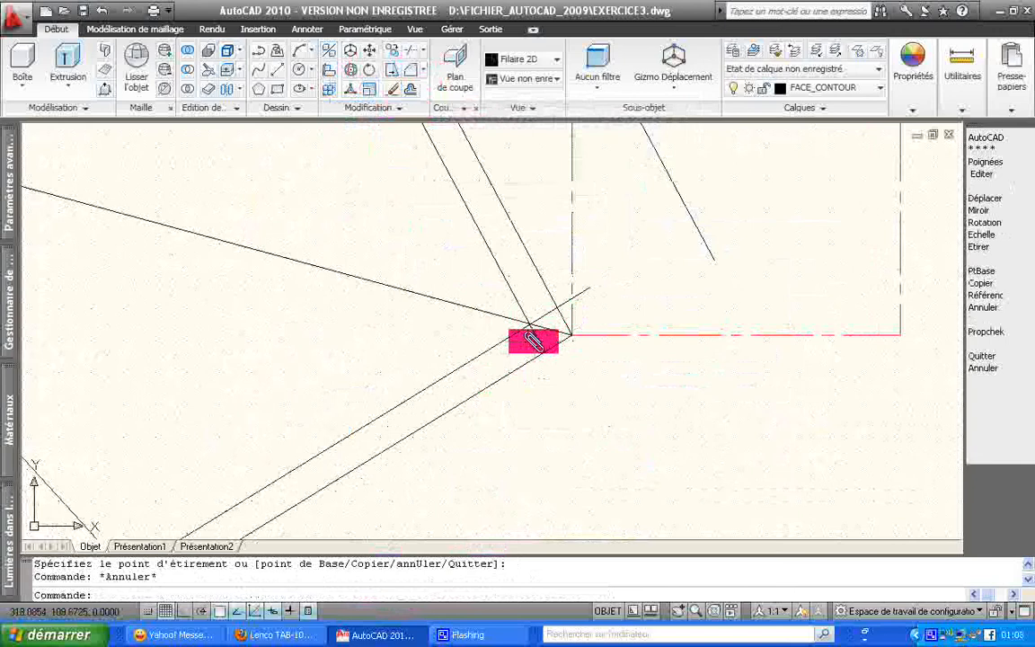
pyautogui.click(539, 347)
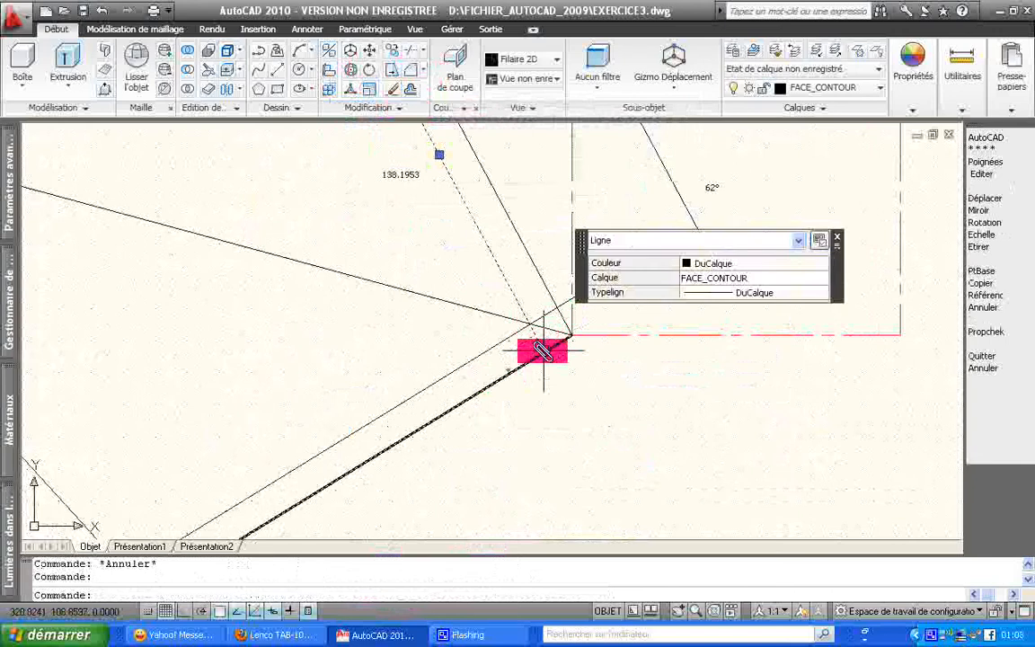
pyautogui.click(543, 350)
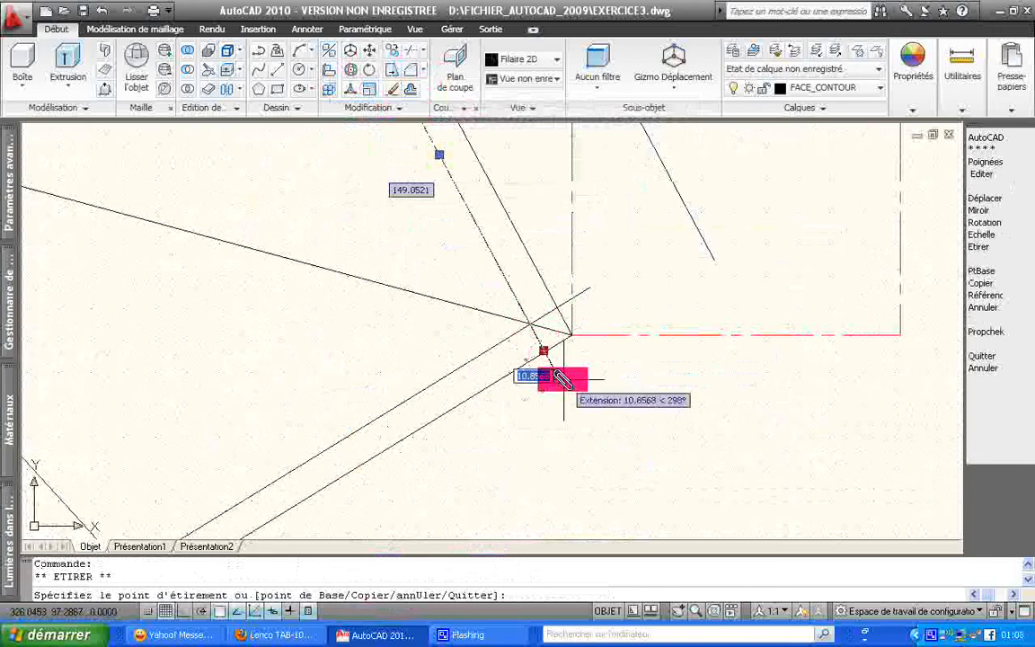
pyautogui.press('Escape')
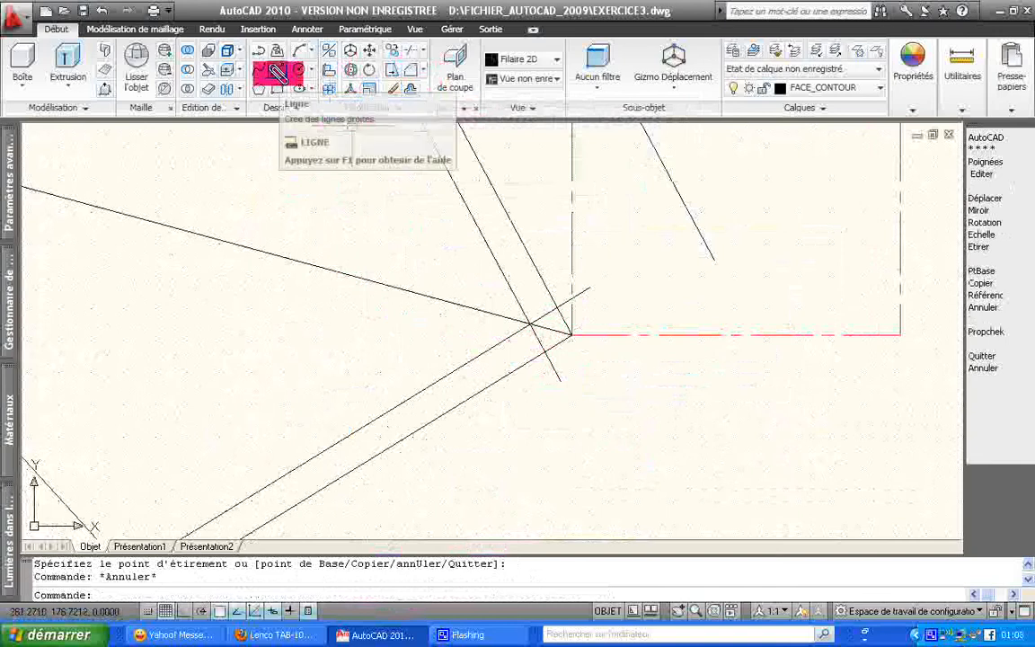
# Step: Draw a short line across the right corner, joining the two points where the offset lines cross the outer sides
pyautogui.click(277, 72)
pyautogui.click(555, 307)
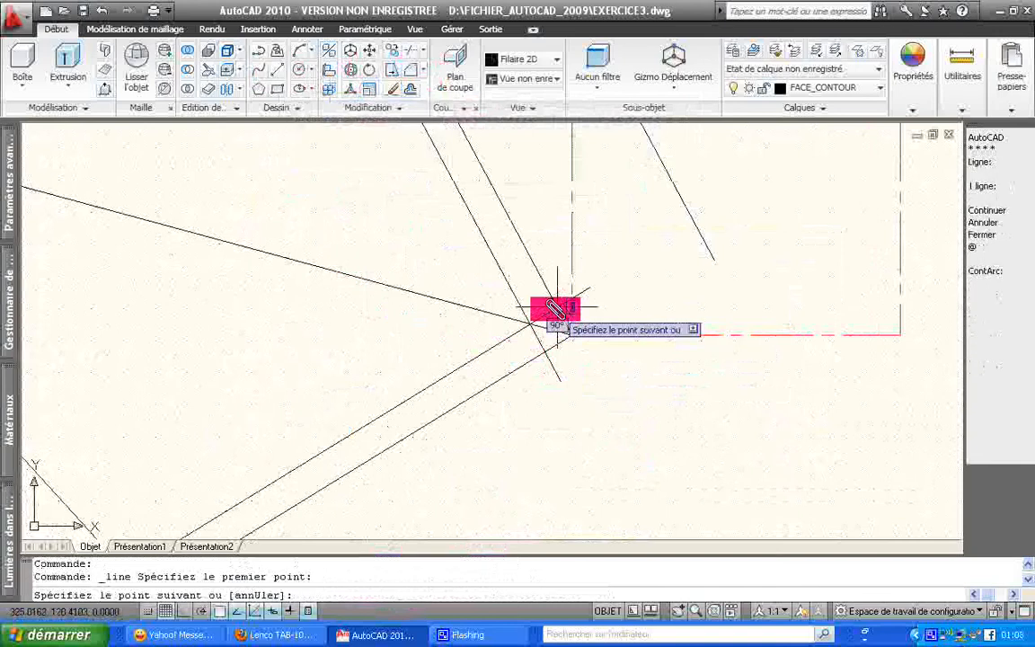
pyautogui.click(544, 353)
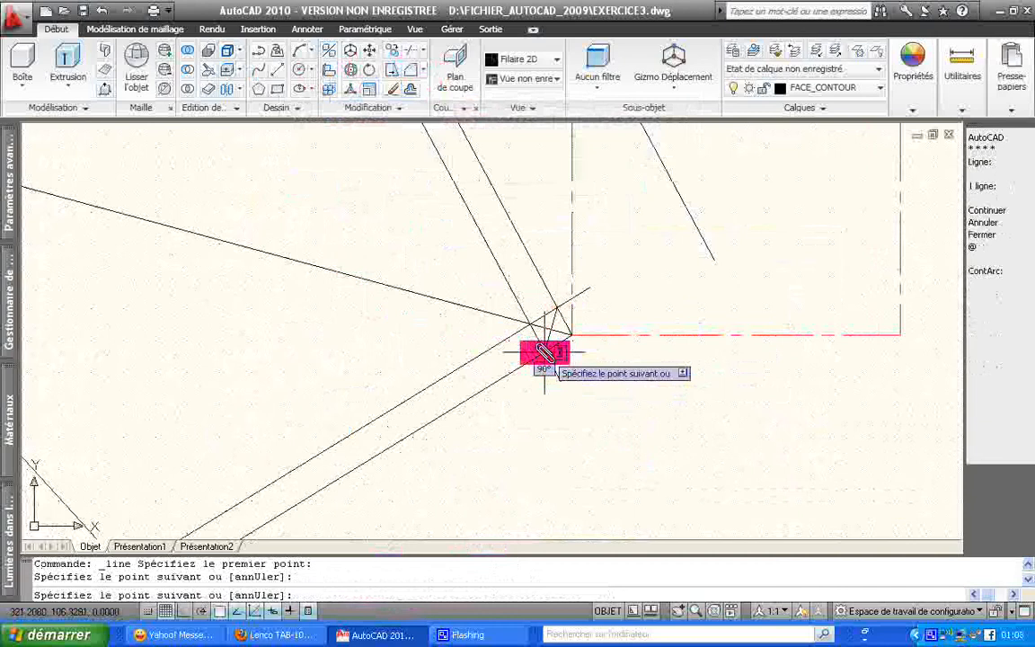
pyautogui.press('Return')
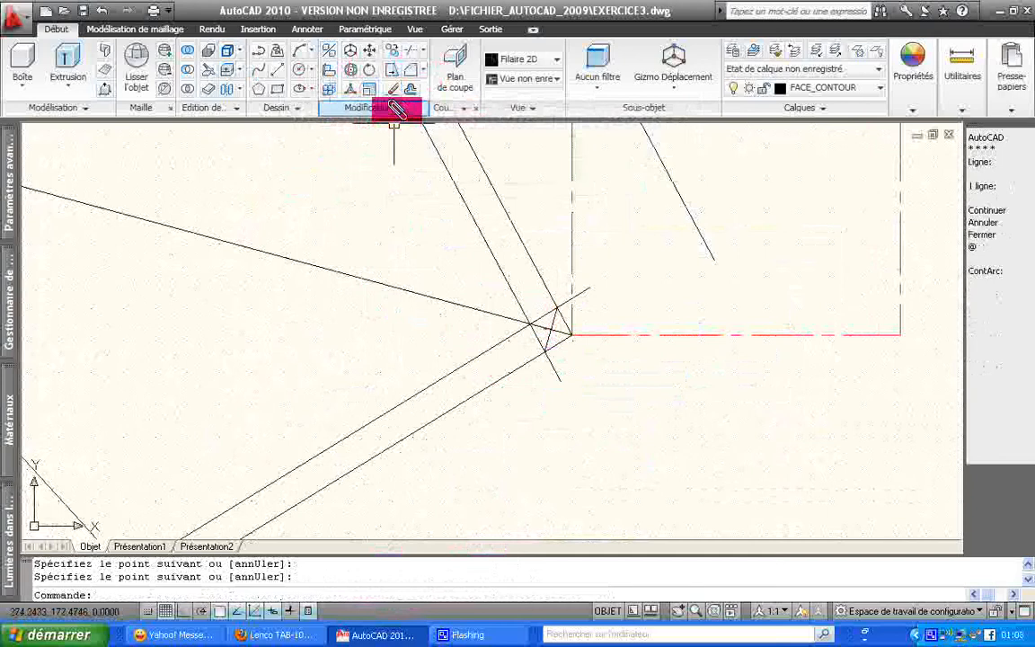
pyautogui.click(397, 110)
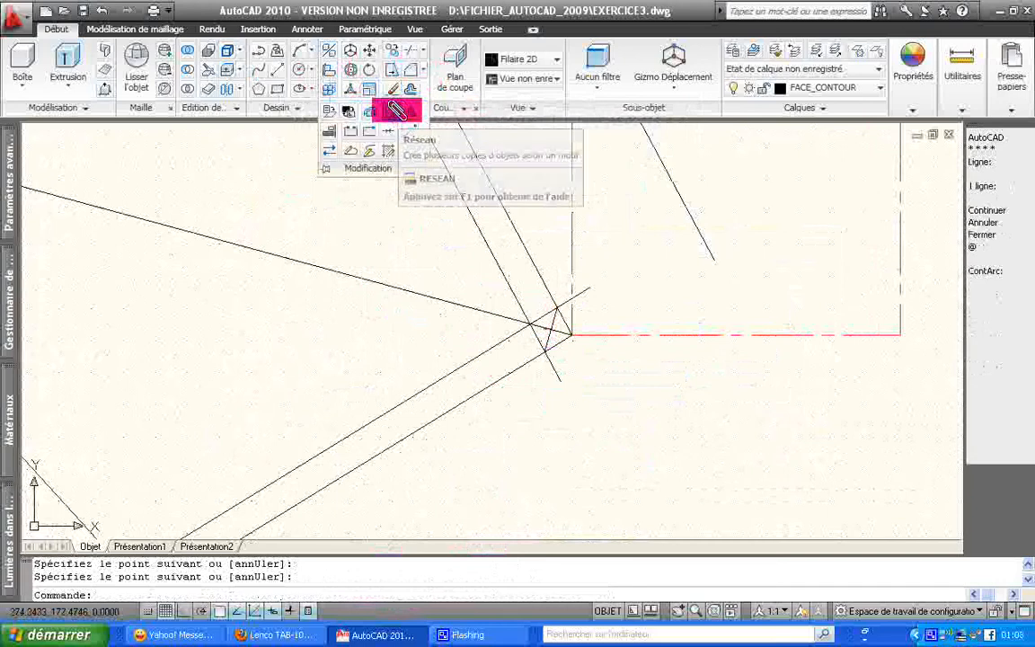
pyautogui.click(396, 109)
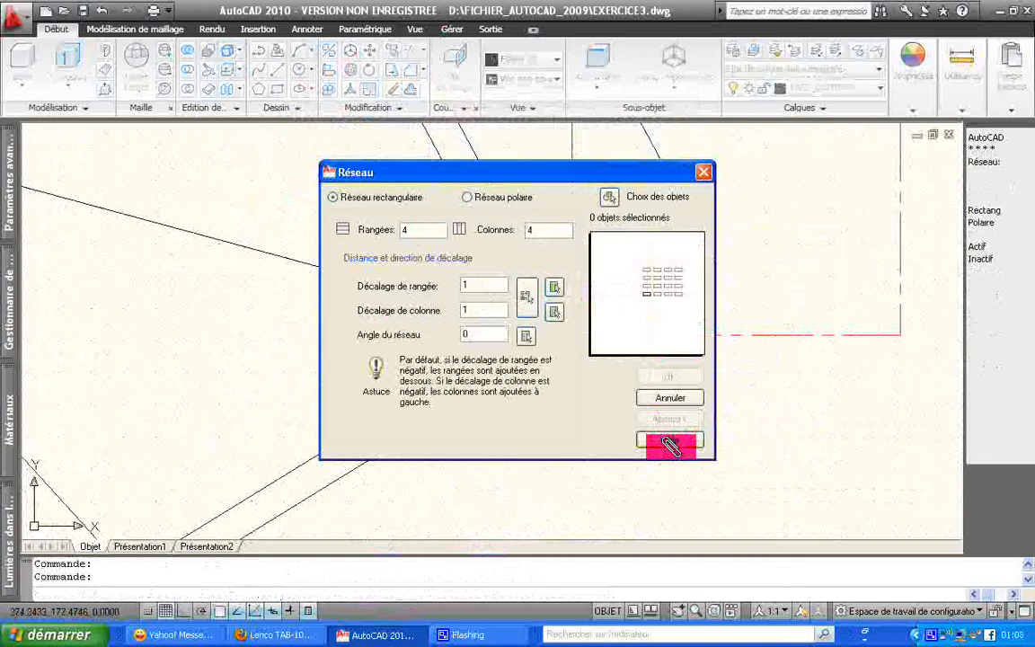
pyautogui.click(669, 398)
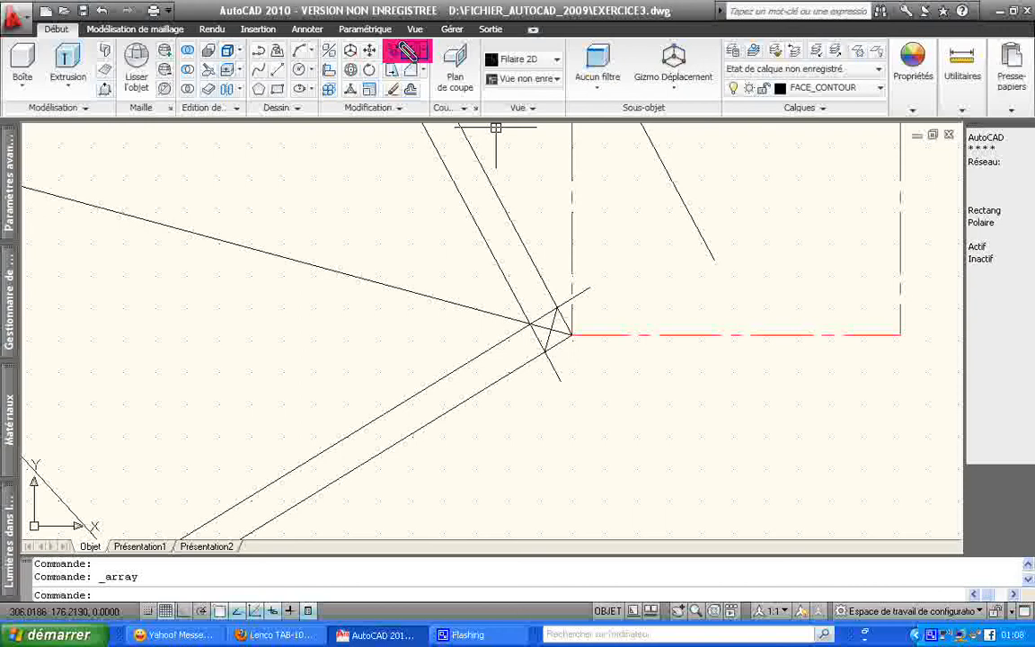
# Step: Trim the two outer sides beyond the short line at the right corner, using the sides and that line as cutting edges
pyautogui.click(406, 52)
pyautogui.click(569, 338)
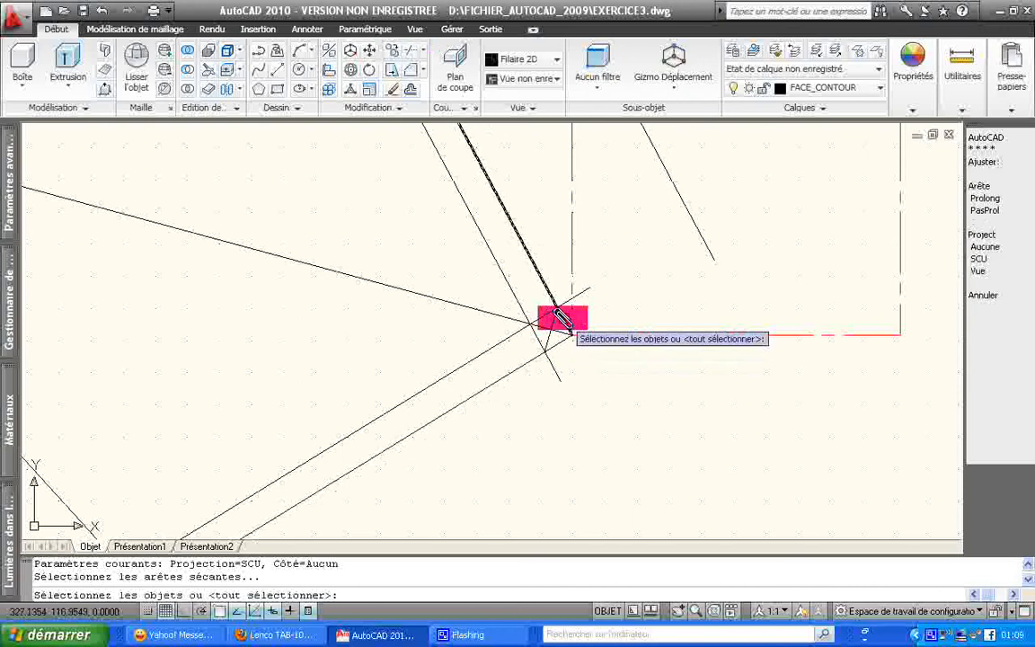
pyautogui.click(561, 345)
pyautogui.click(552, 341)
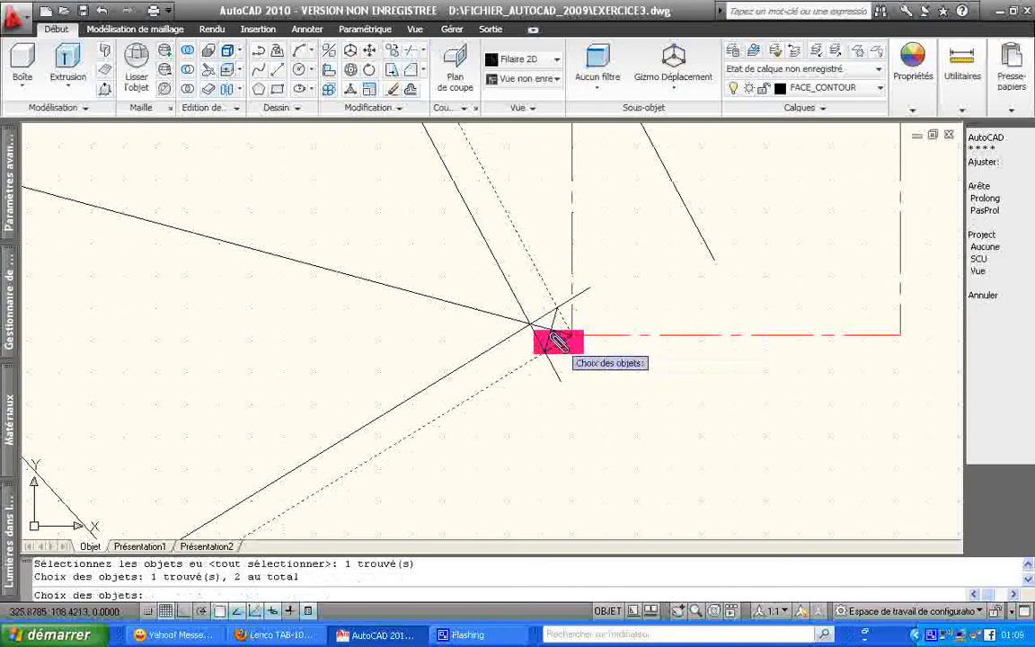
pyautogui.click(547, 340)
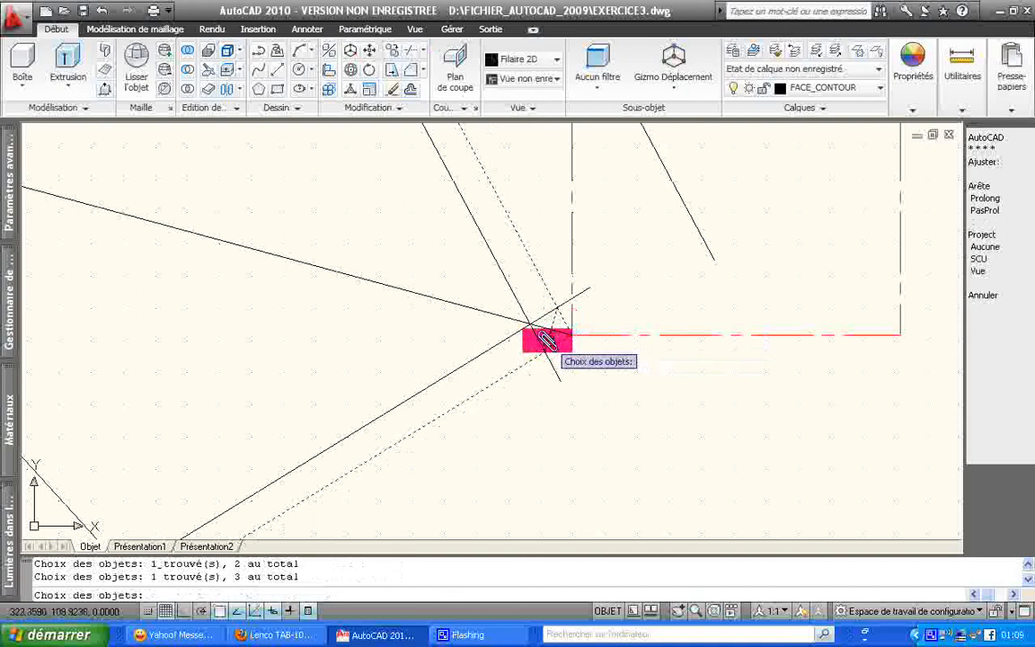
pyautogui.press('Return')
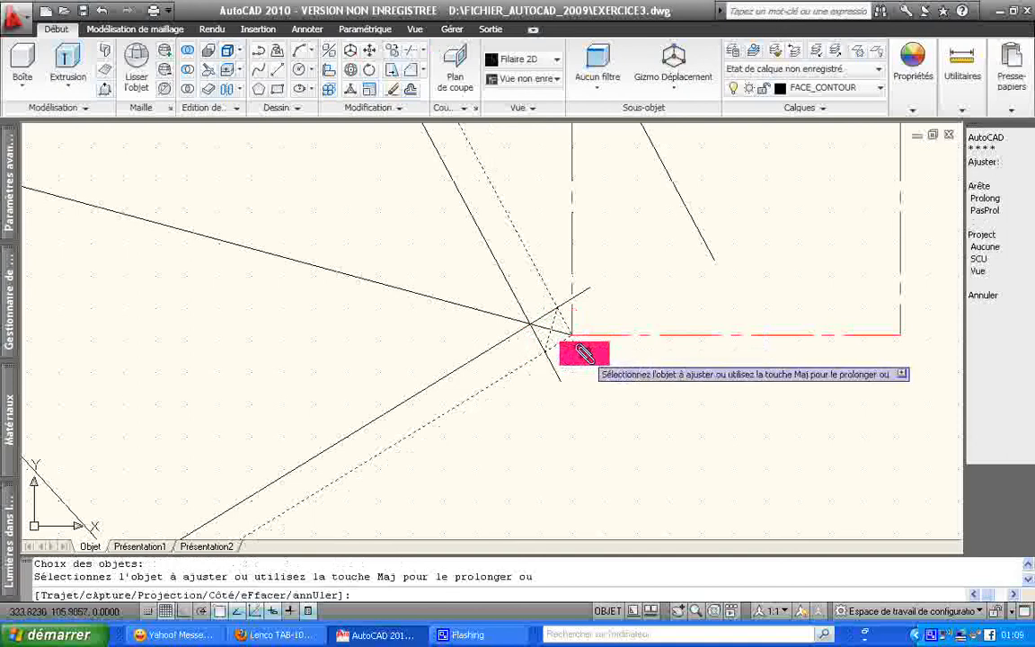
pyautogui.click(558, 338)
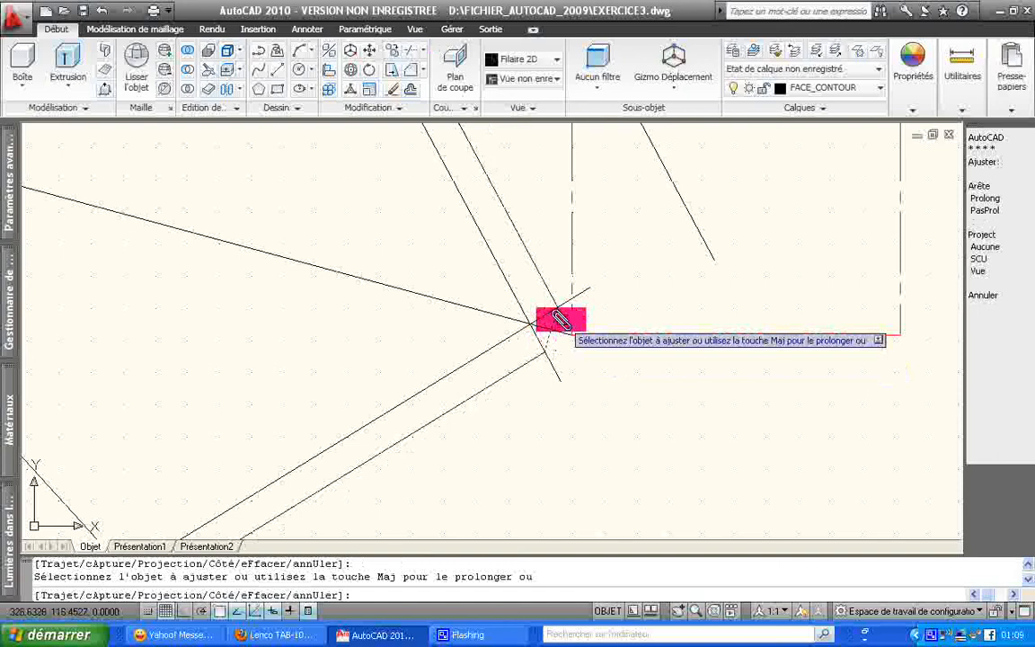
pyautogui.press('Escape')
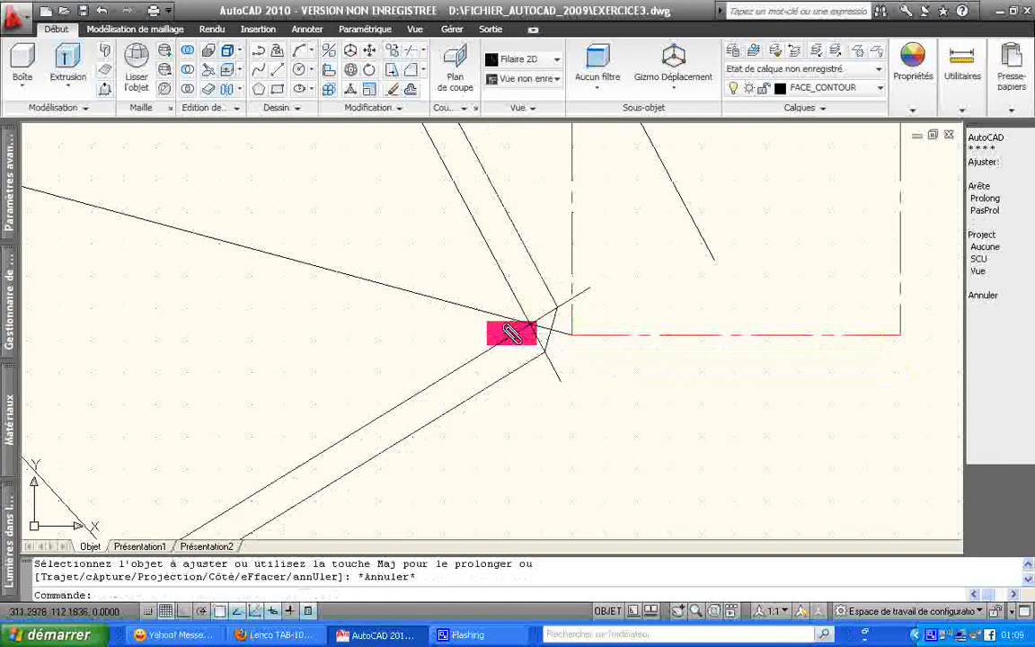
# Step: Erase the lower offset line together with the lower outer side, and undo that erasure
pyautogui.click(510, 334)
pyautogui.click(513, 370)
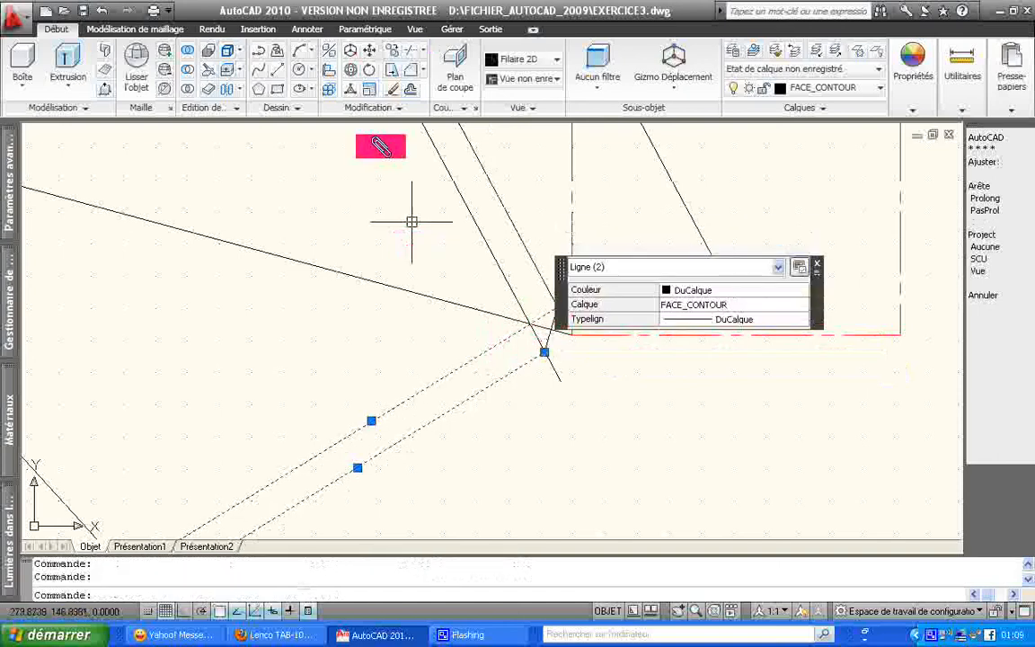
pyautogui.click(406, 87)
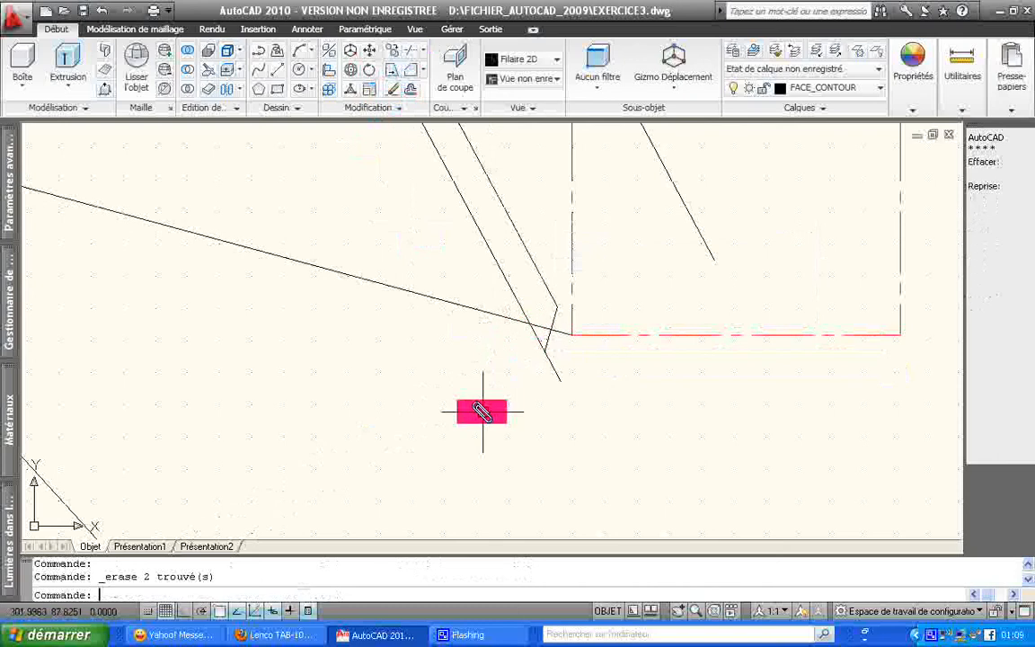
pyautogui.write('u')
pyautogui.press('Return')
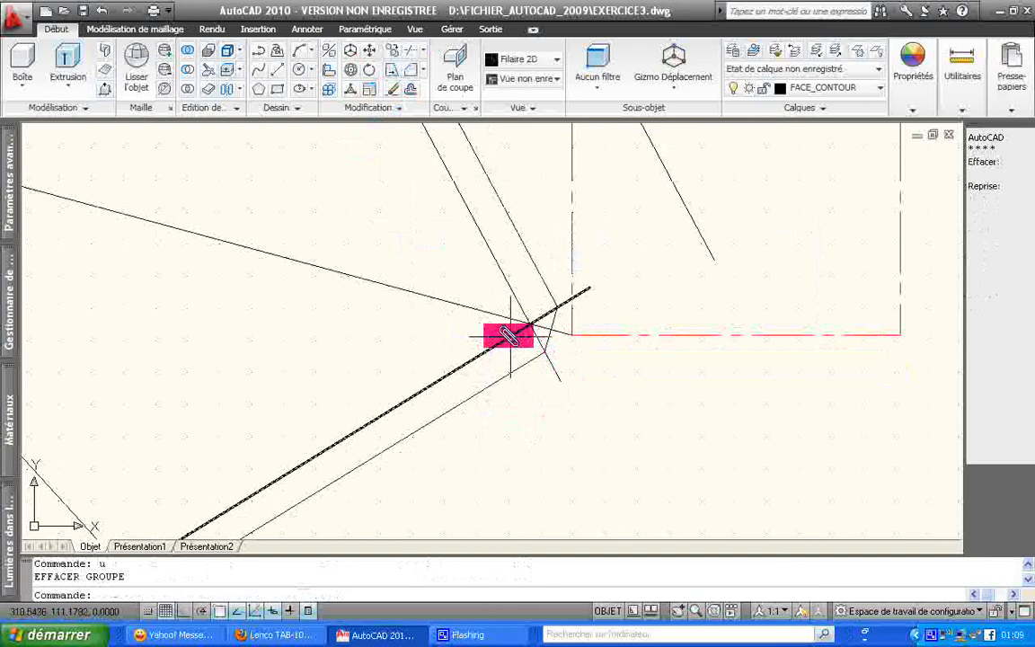
# Step: Erase the two offset construction lines that cross inside the right corner, keeping the outer sides and the short corner line
pyautogui.click(508, 336)
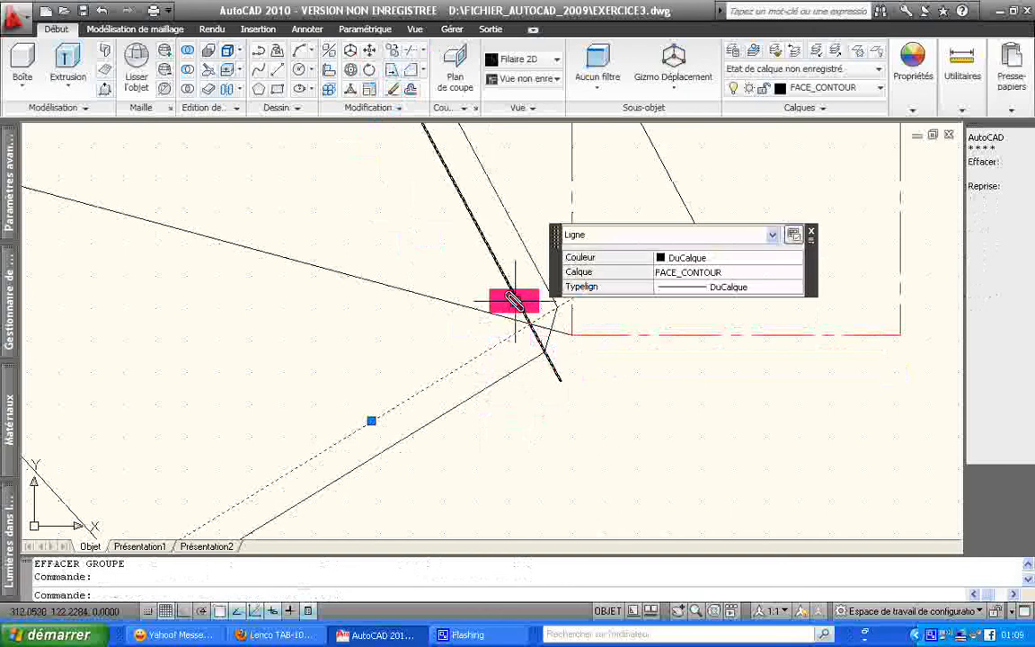
pyautogui.click(514, 301)
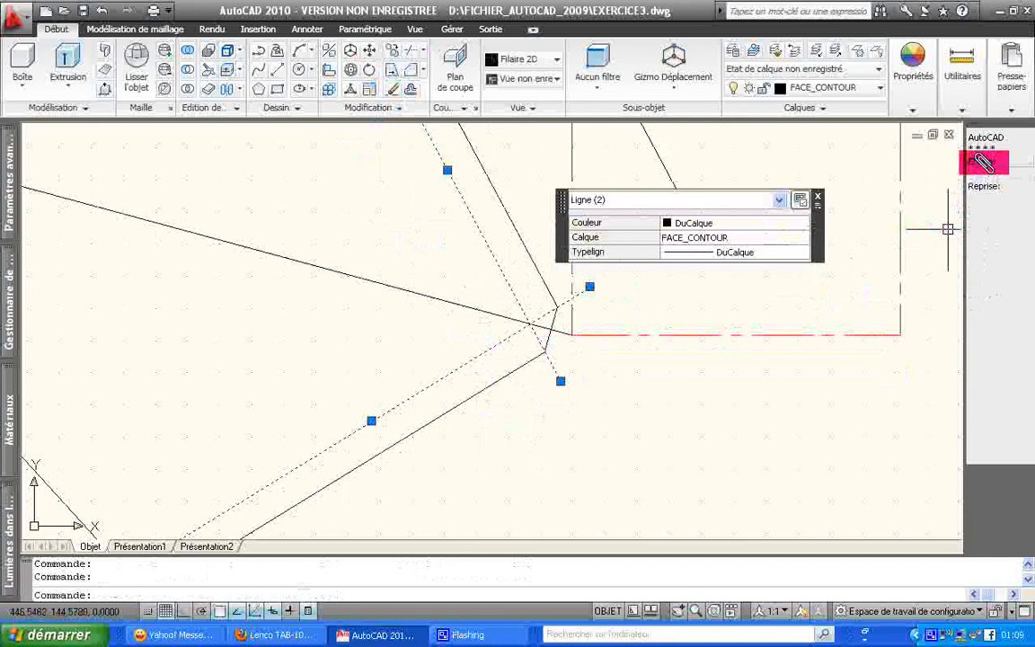
pyautogui.click(983, 161)
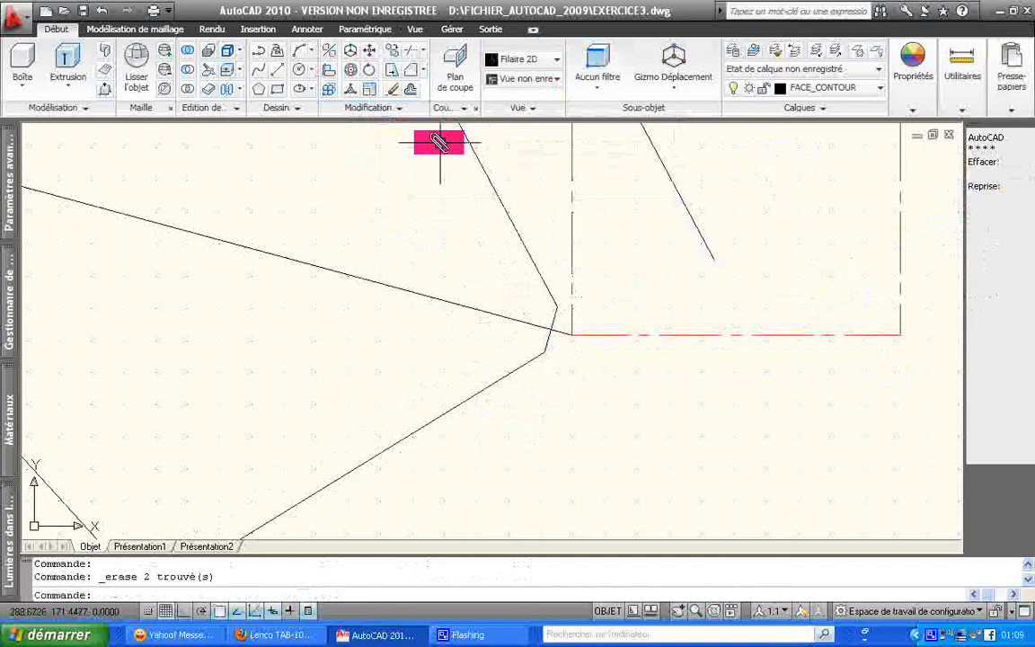
pyautogui.write('z')
pyautogui.press('Return')
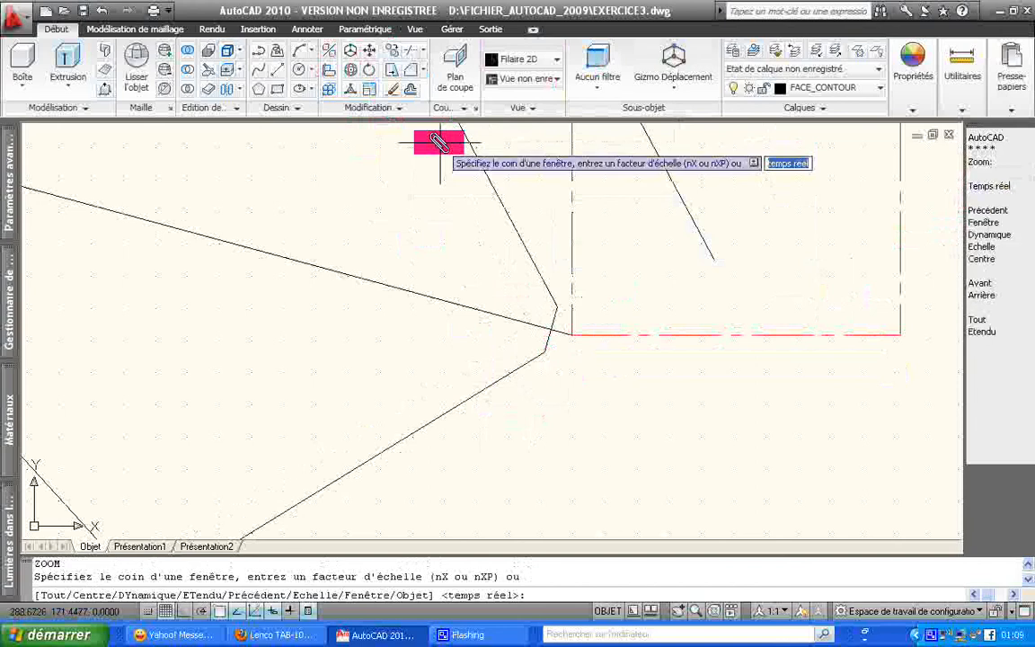
pyautogui.write('t')
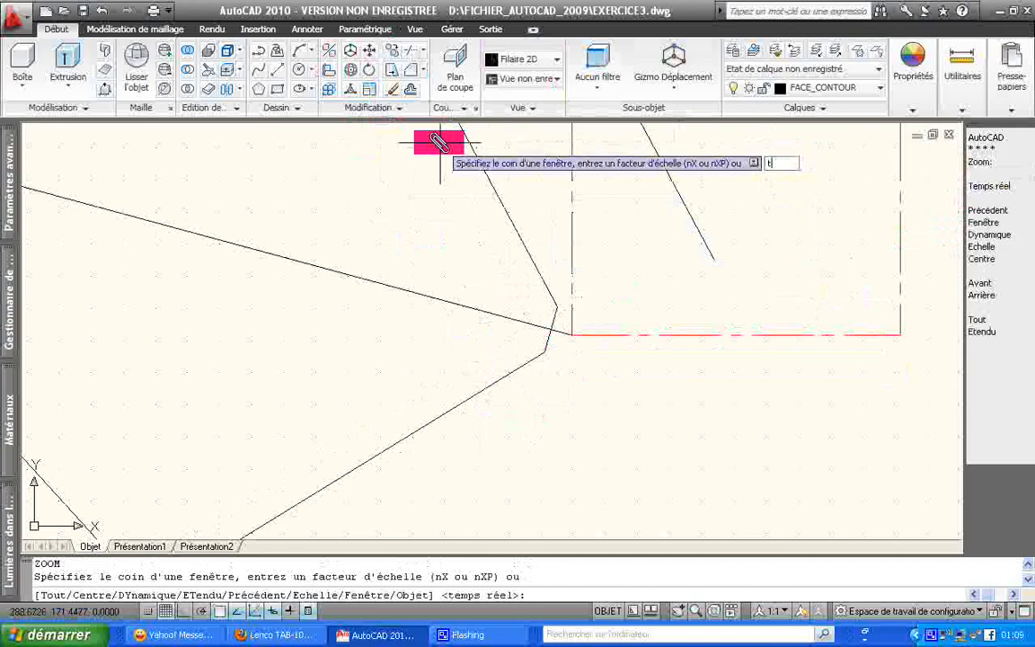
pyautogui.press('Return')
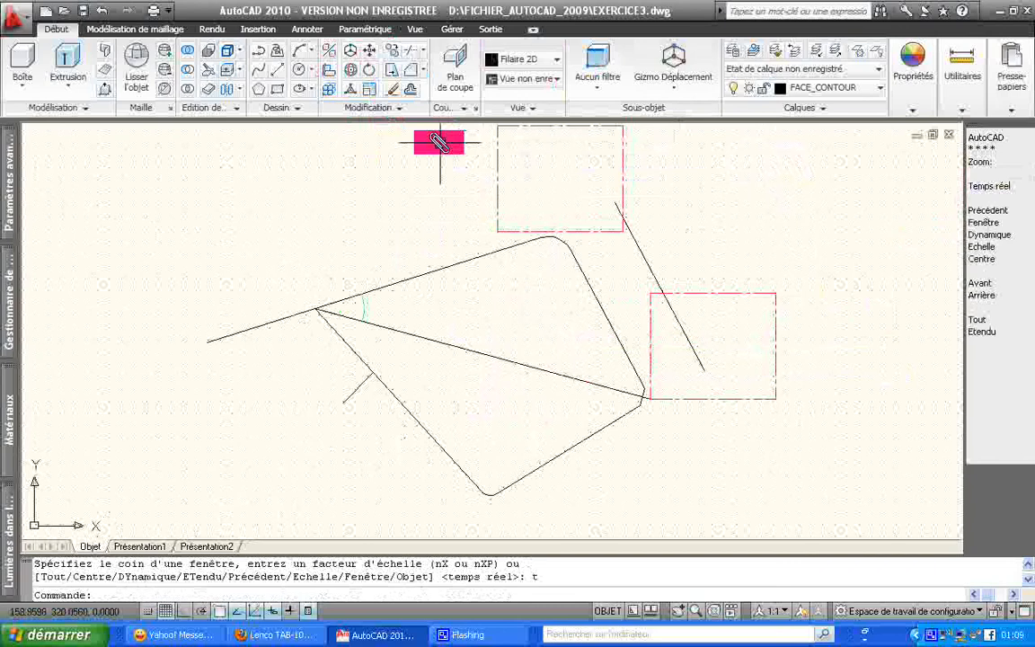